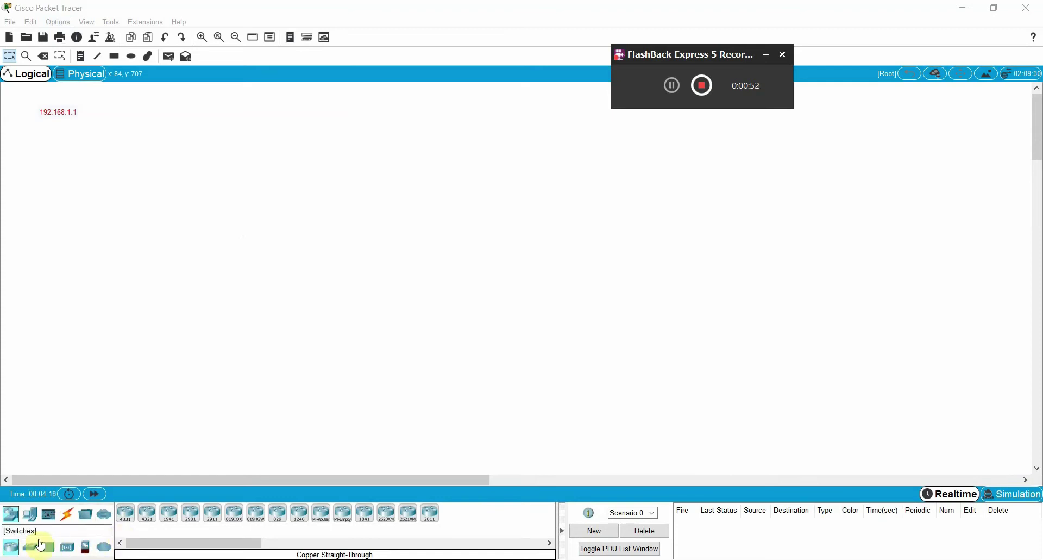
- Show the Switches category in the device-type selection box
click(40, 544)
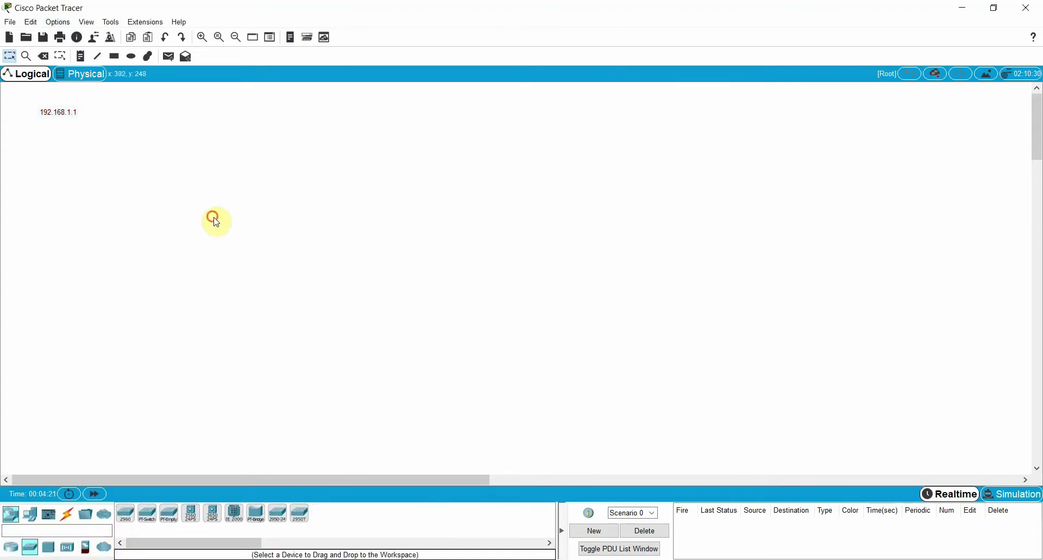
- Place a 2960-24TT switch, Switch0, on the workspace, then list the end devices
click(128, 518)
click(239, 239)
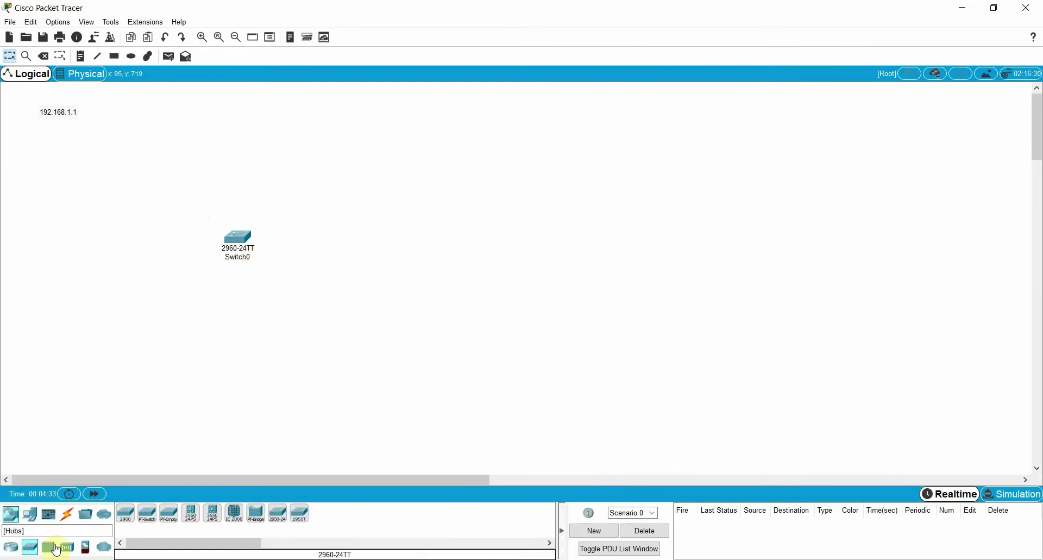
click(30, 514)
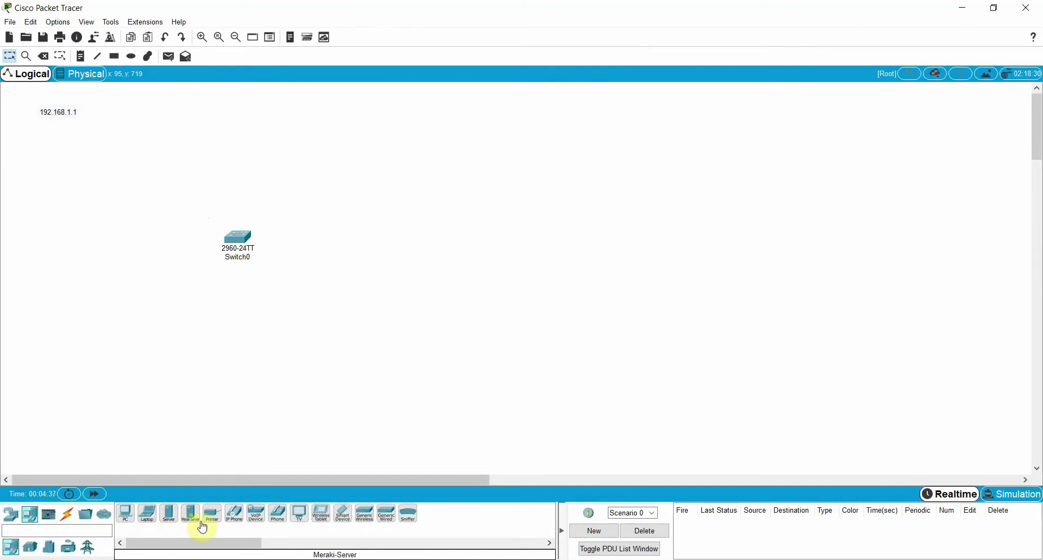
- Place Server0 above Switch0 and Laptop0 below it, then list the home devices
click(171, 523)
click(225, 148)
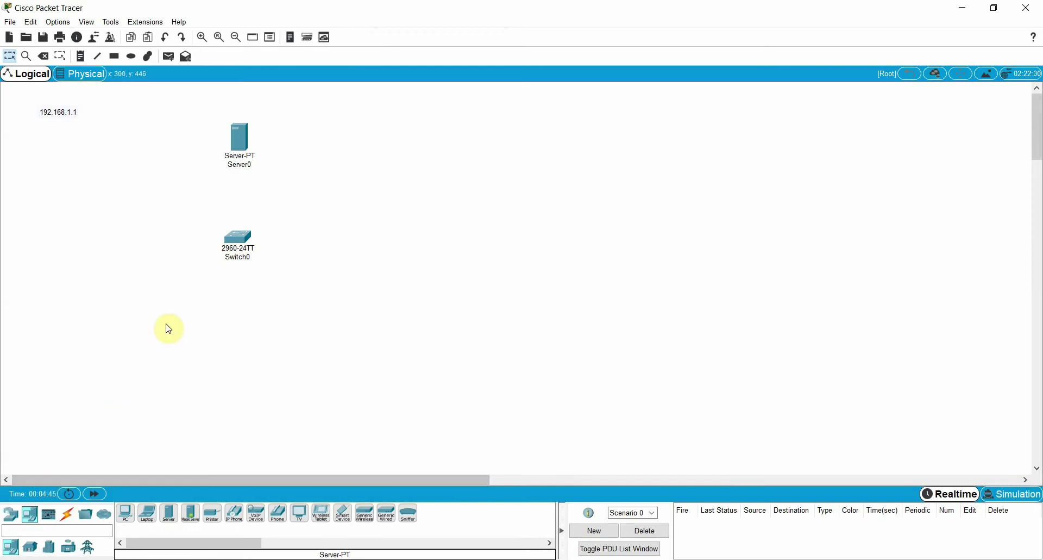
click(146, 512)
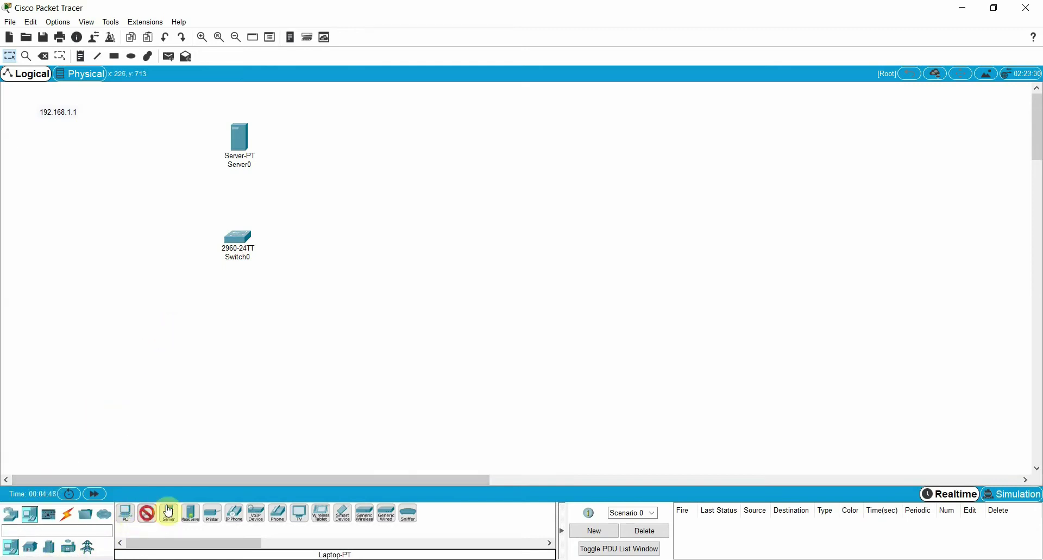
click(237, 375)
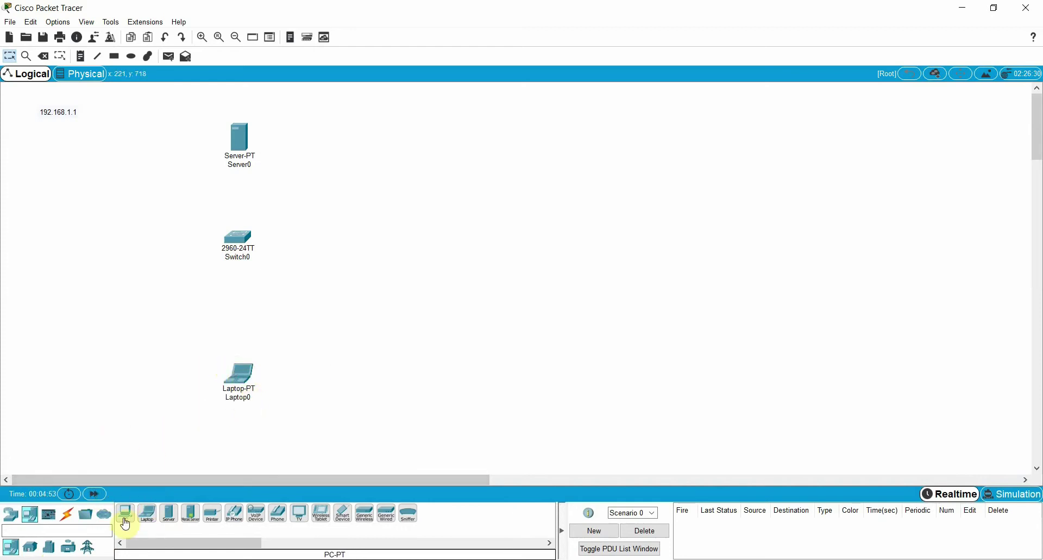
click(32, 548)
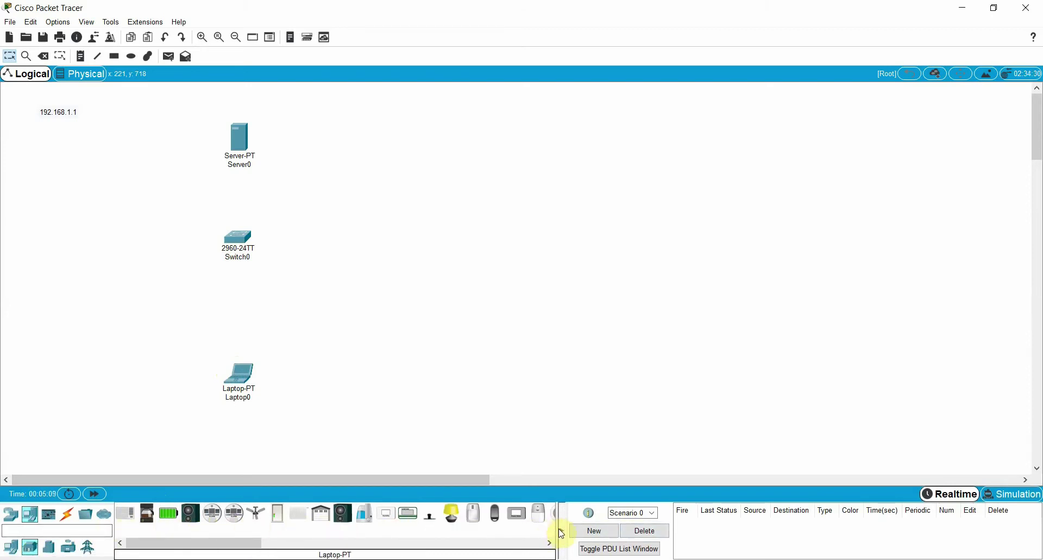
- Widen and scroll the home-device list to reveal the Light and Motion Detector
drag(558, 529, 667, 523)
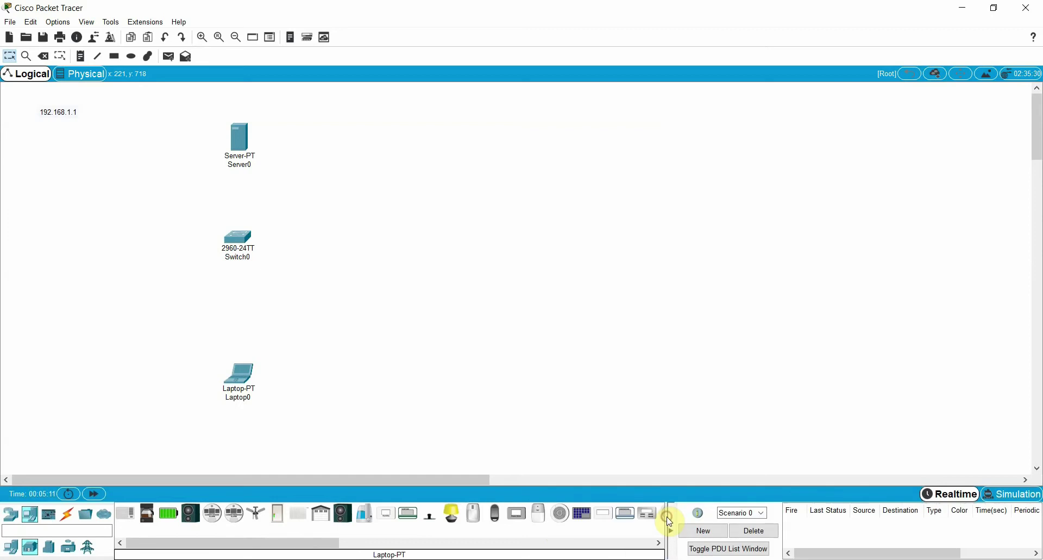
drag(293, 541, 215, 536)
- Place Light IoT0 level with the server and Motion Detector IoT1 just below it, right of Switch0
click(455, 514)
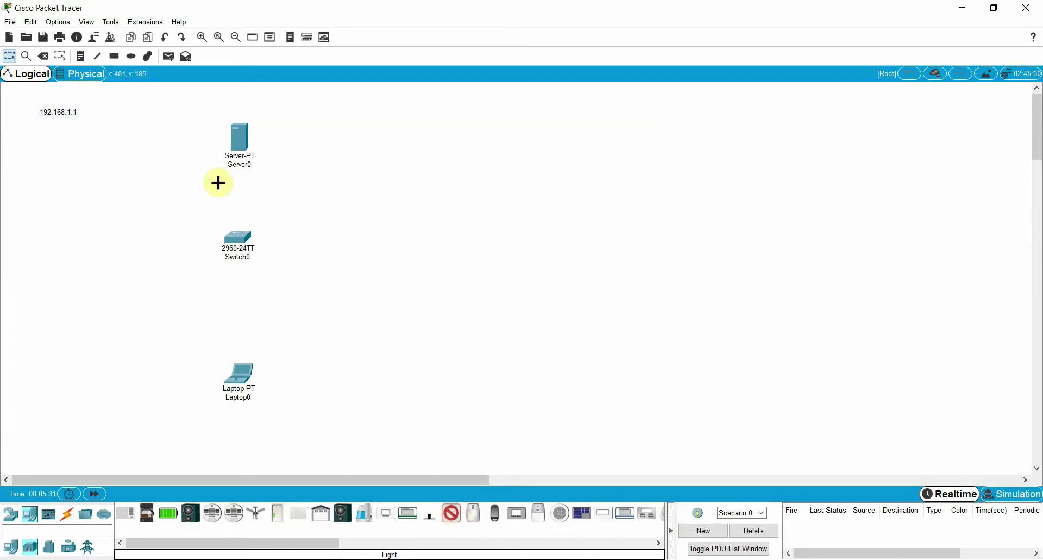
click(345, 212)
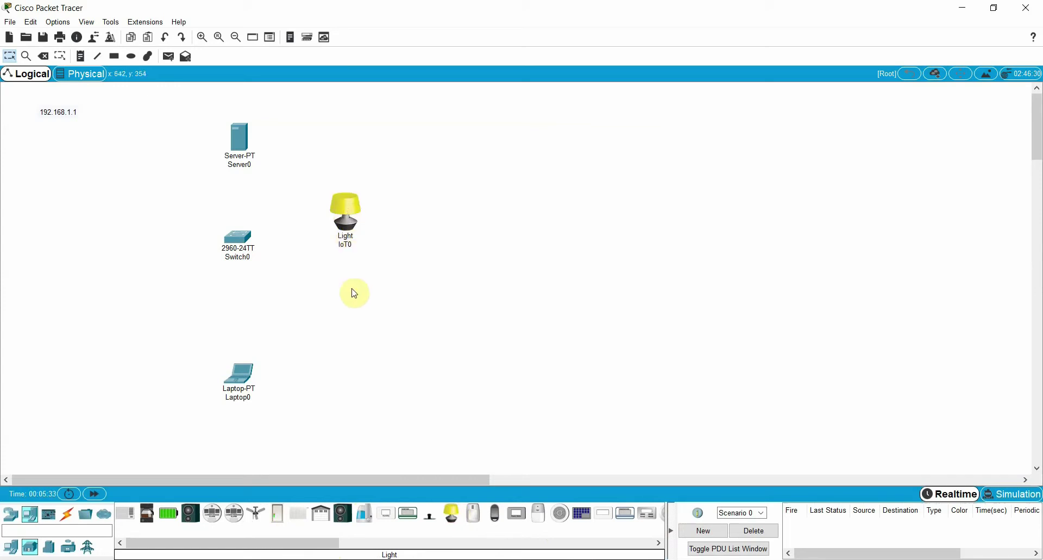
drag(350, 200, 350, 177)
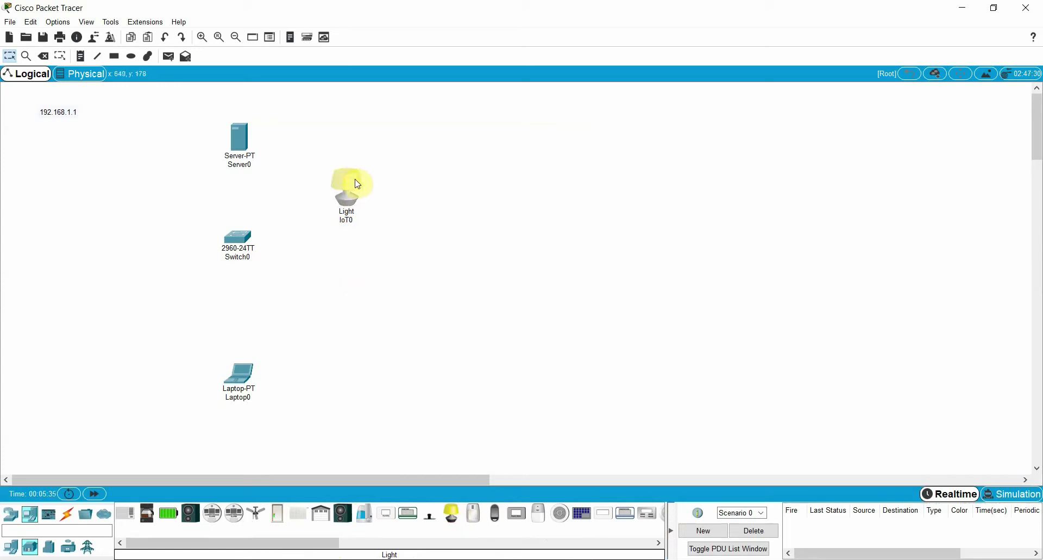
click(469, 518)
click(399, 271)
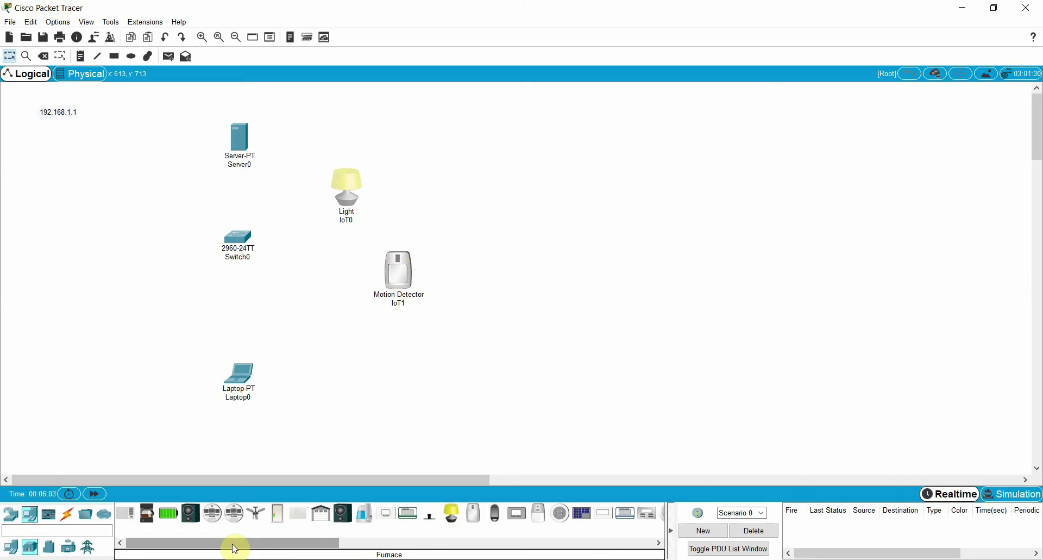
drag(355, 182, 359, 165)
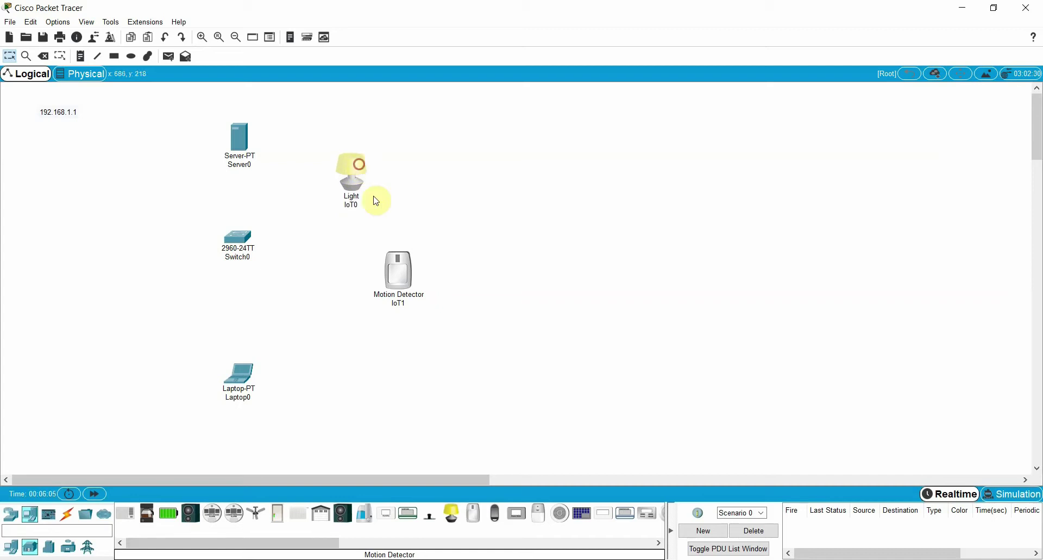
drag(406, 269, 409, 249)
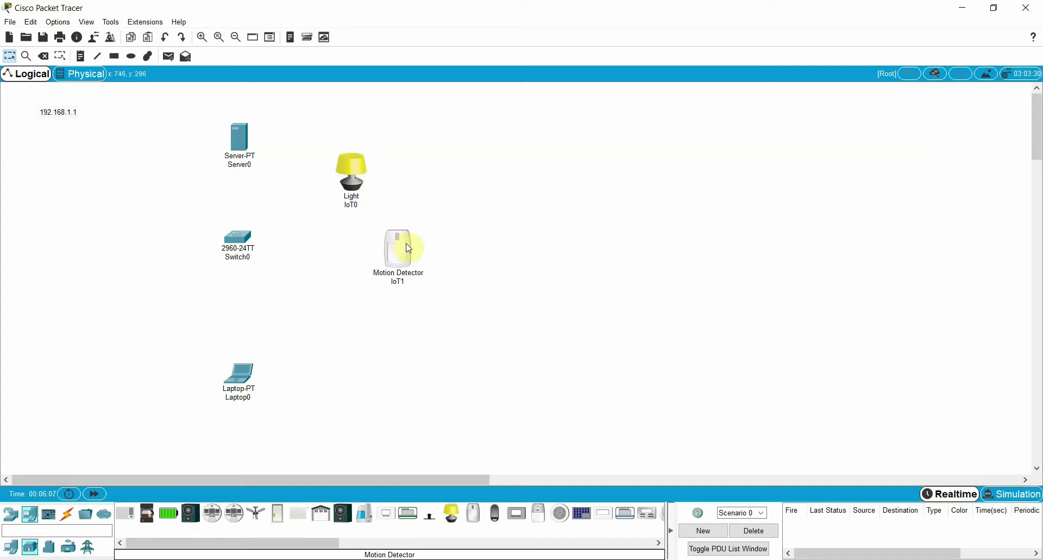
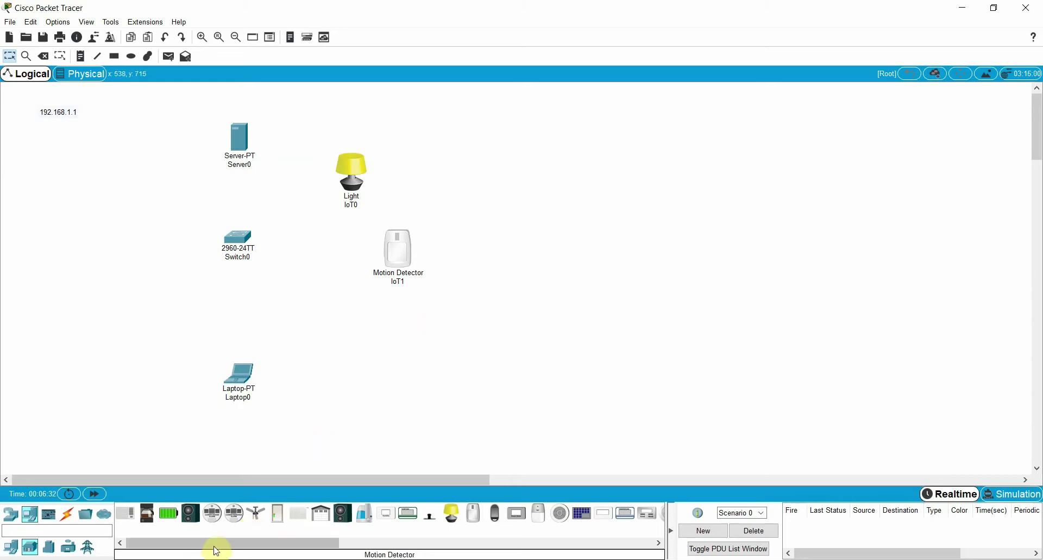
- Add a Webcam (IoT2) to the canvas below the light
drag(236, 545, 273, 543)
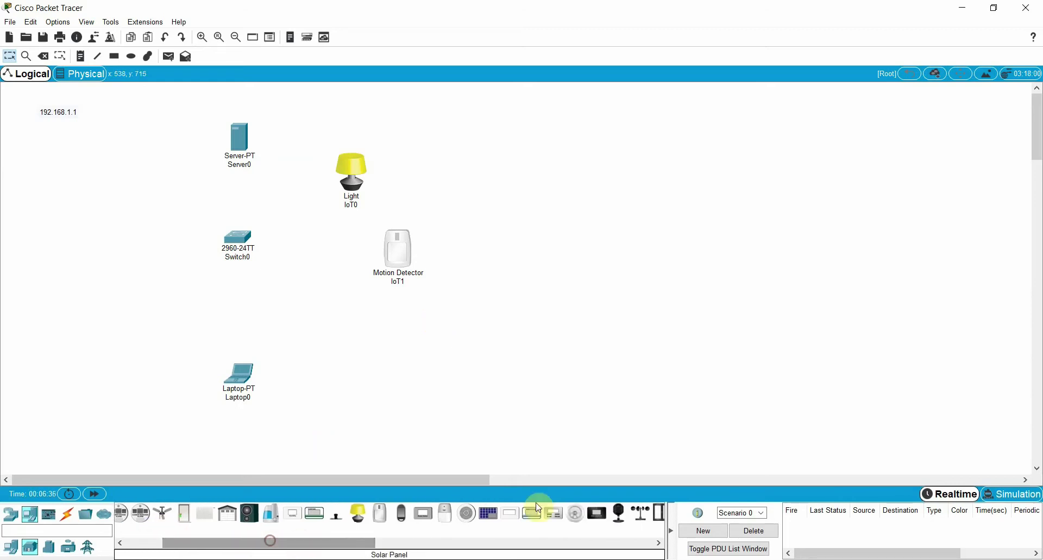
click(619, 513)
click(326, 300)
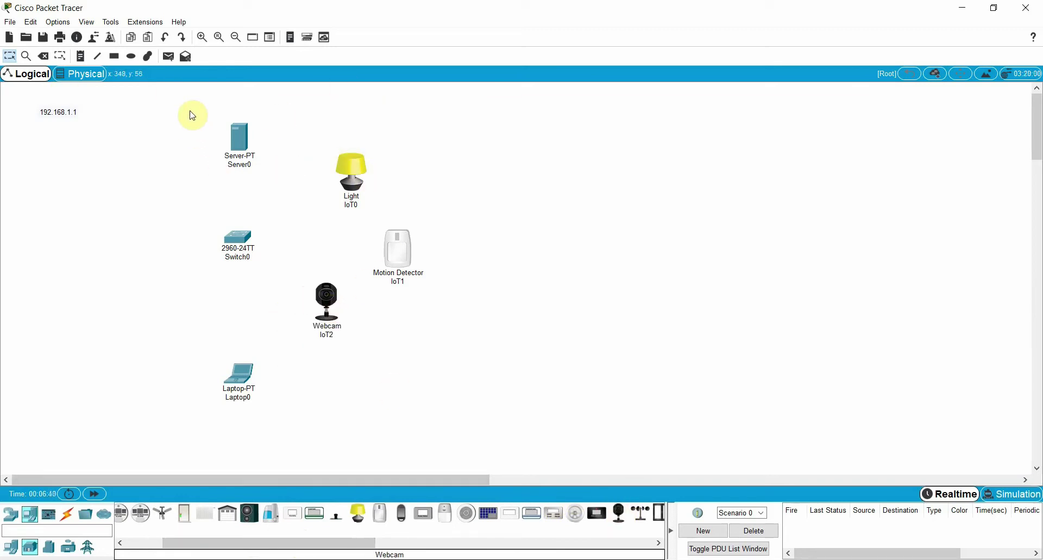
- Reposition the devices, lift the laptop toward the switch, and shift the 192.168.1.1 note right
drag(167, 105, 490, 427)
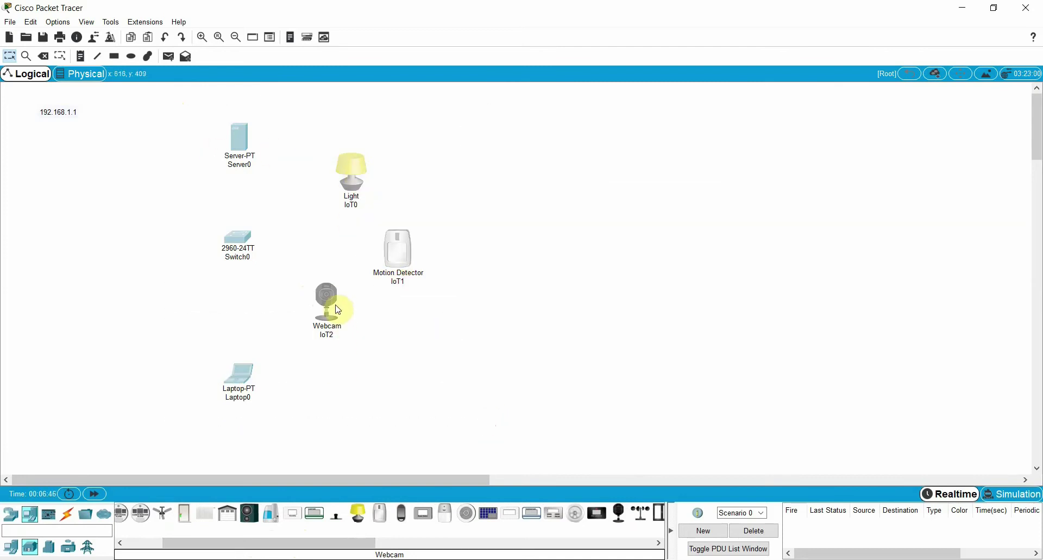
drag(240, 383, 228, 348)
click(253, 315)
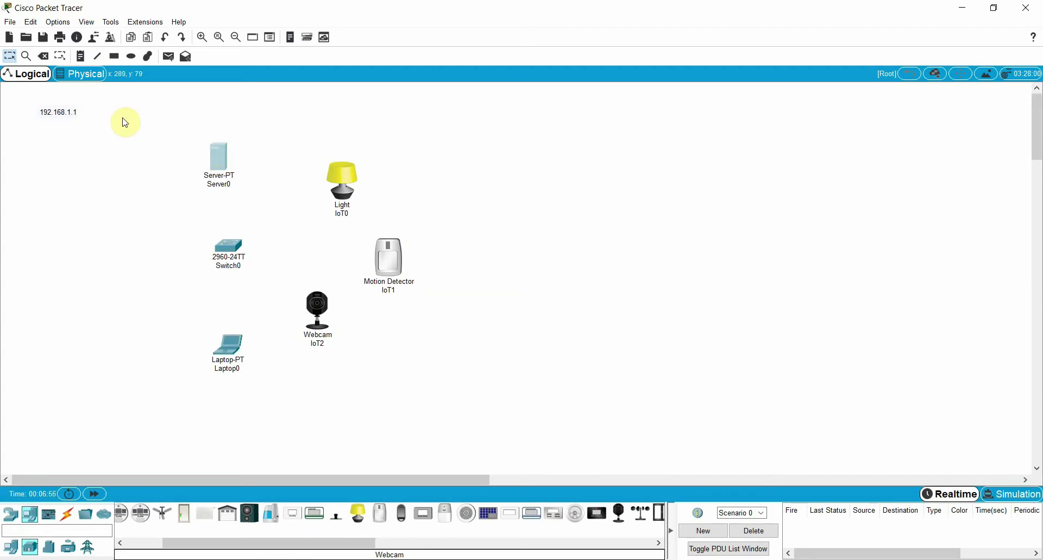
drag(66, 113, 186, 117)
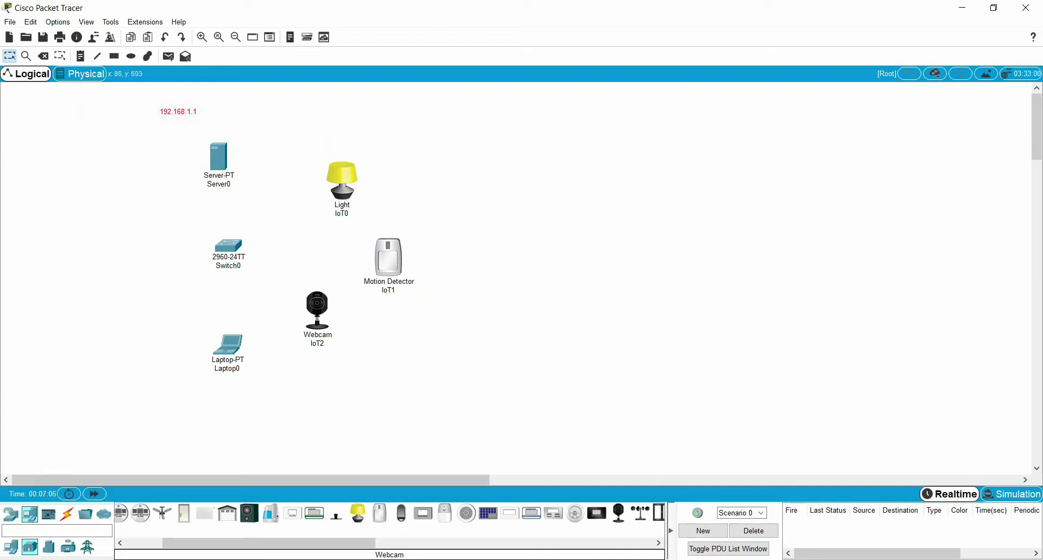
- Cable Server0 to Switch0 FastEthernet0/1 with a copper straight-through cable
click(69, 515)
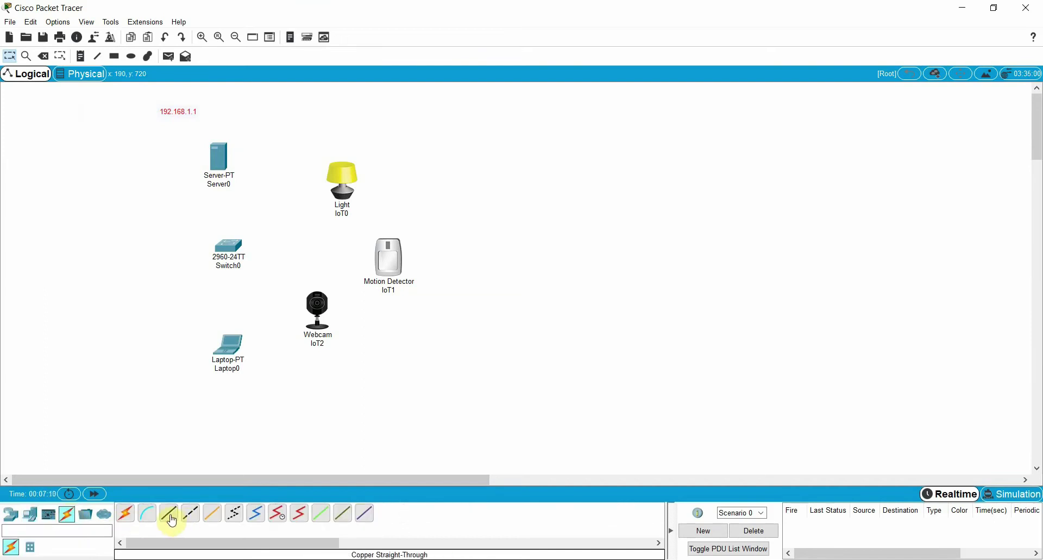
click(172, 520)
click(219, 159)
click(245, 166)
click(228, 246)
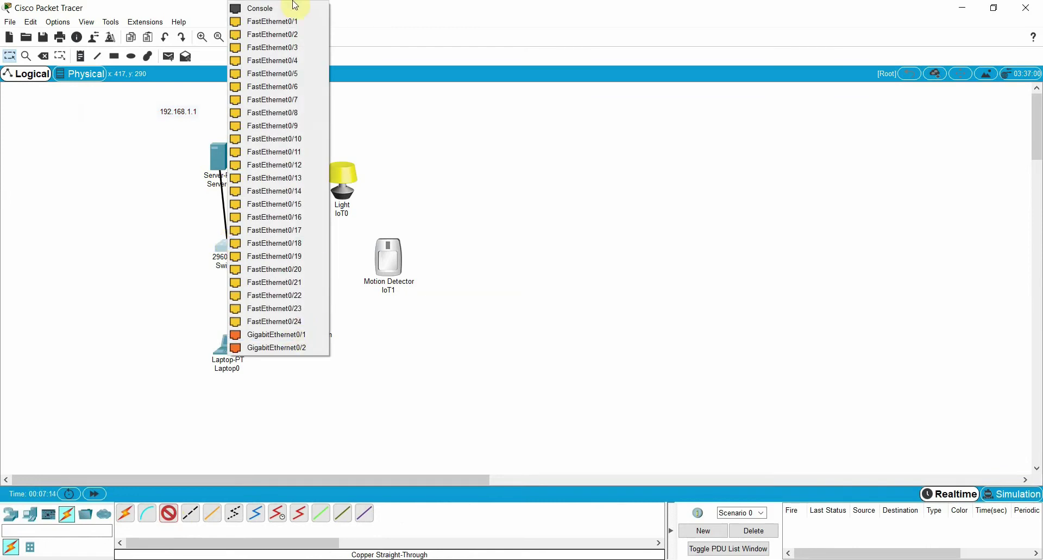
click(295, 22)
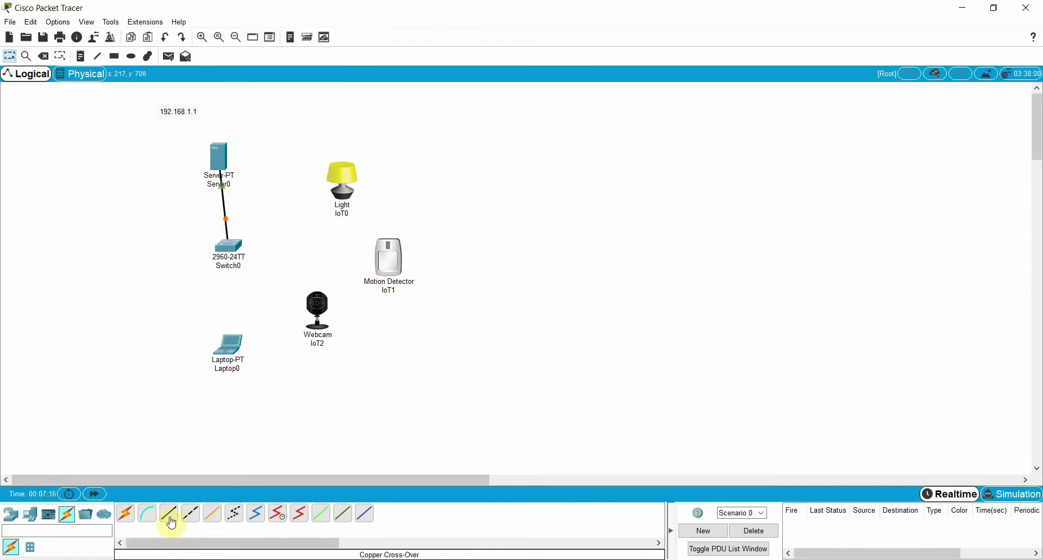
- Connect Switch0 FastEthernet0/2 to Laptop0's FastEthernet0
click(168, 519)
click(228, 245)
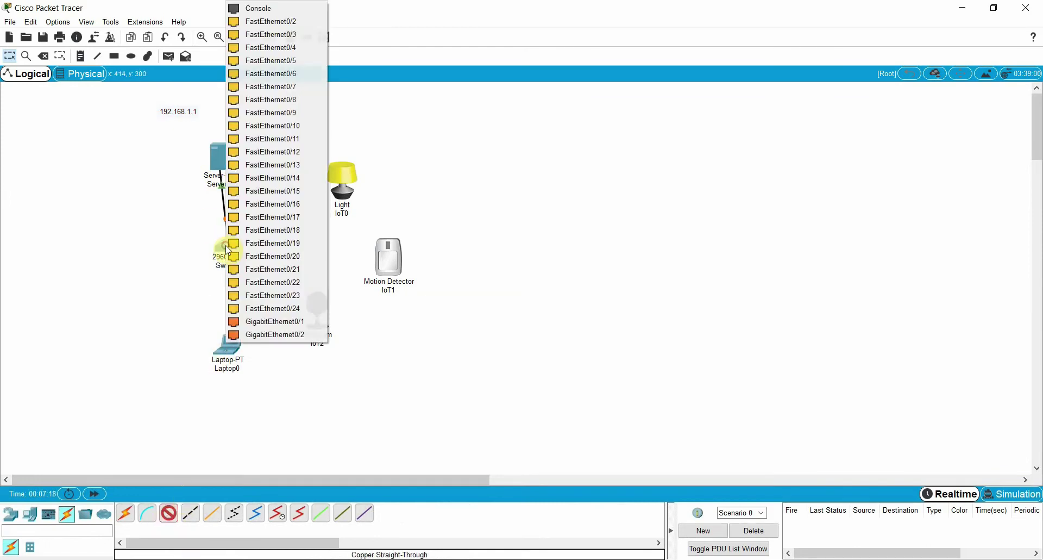
click(280, 21)
click(234, 345)
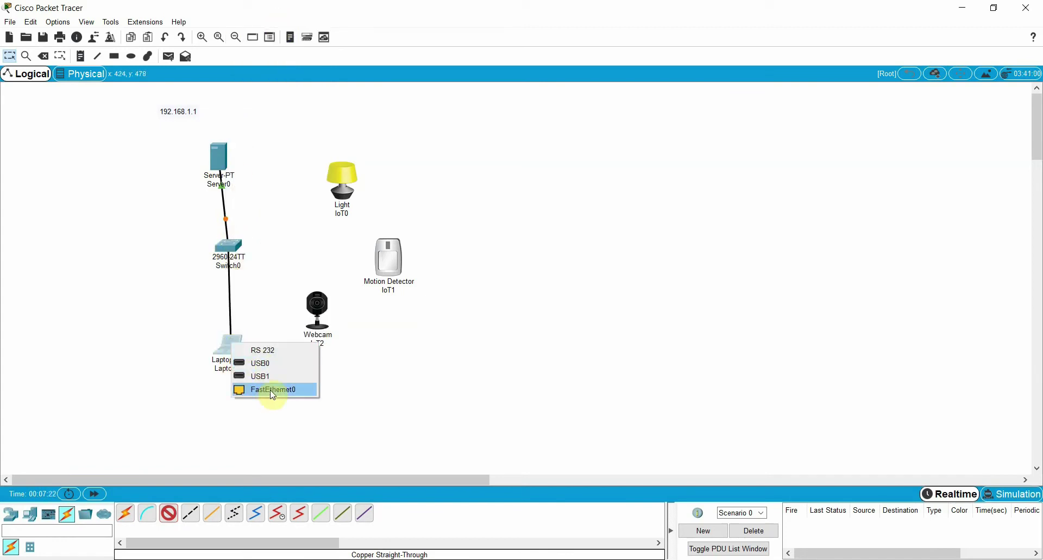
click(273, 390)
- Connect Switch0 FastEthernet0/3 to the webcam's FastEthernet0
click(168, 513)
click(229, 247)
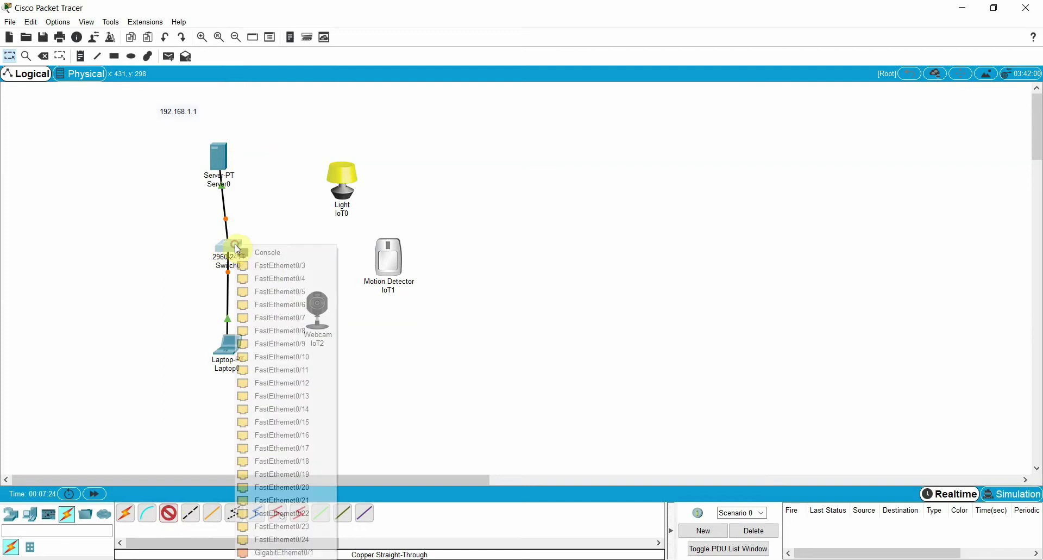
click(279, 265)
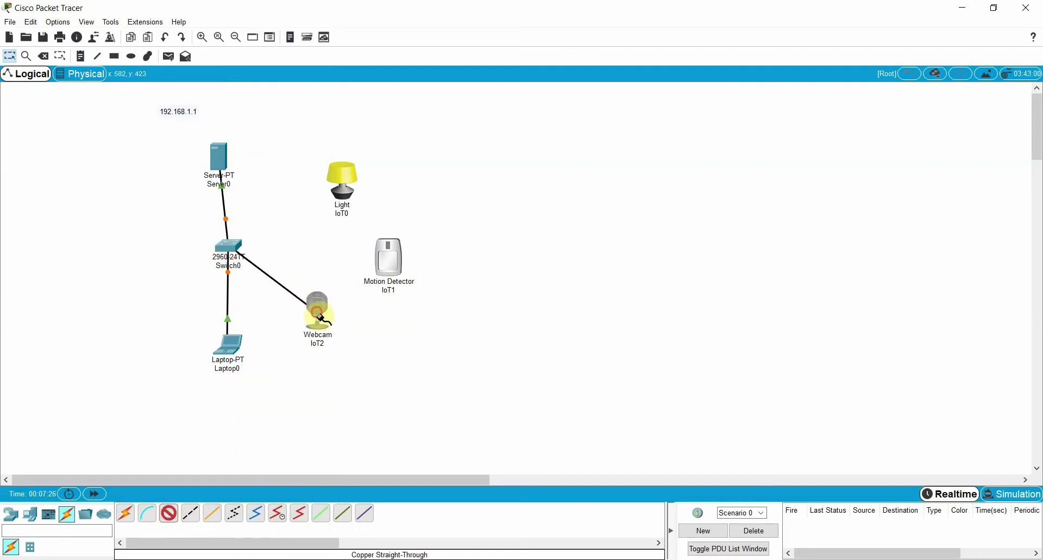
click(317, 302)
click(373, 322)
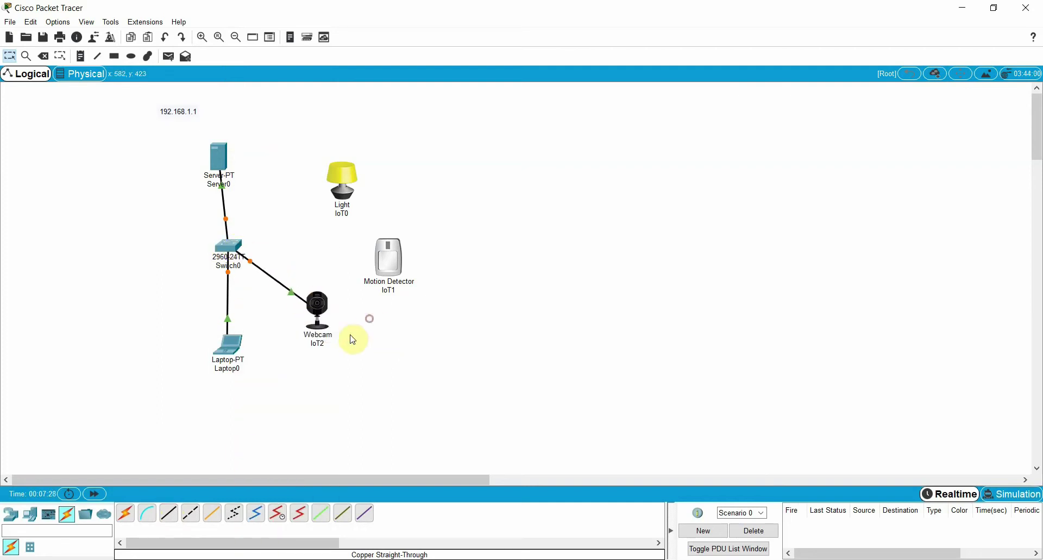
- Connect Switch0 FastEthernet0/4 to Light IoT0's FastEthernet0
click(168, 512)
click(227, 245)
click(274, 264)
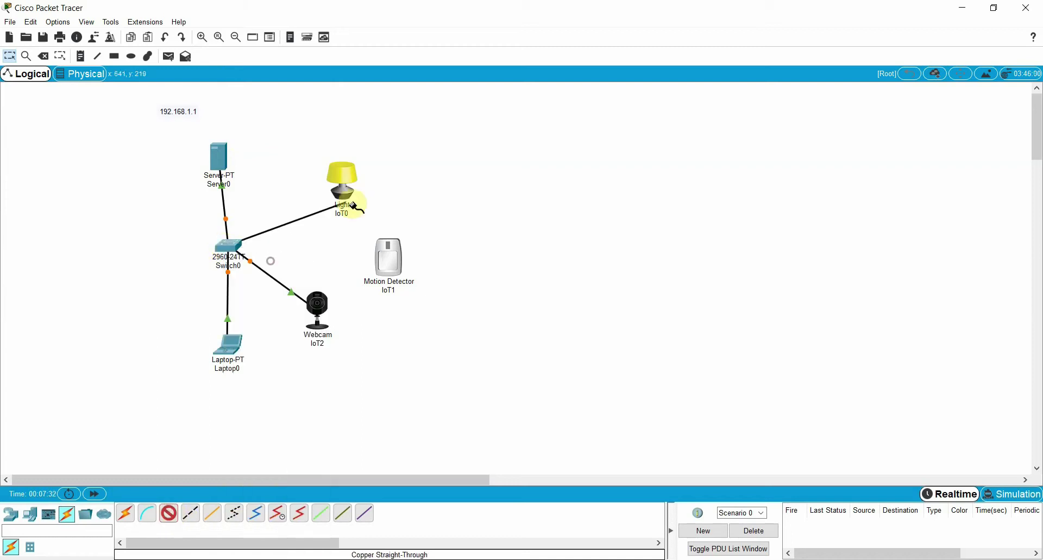
click(345, 193)
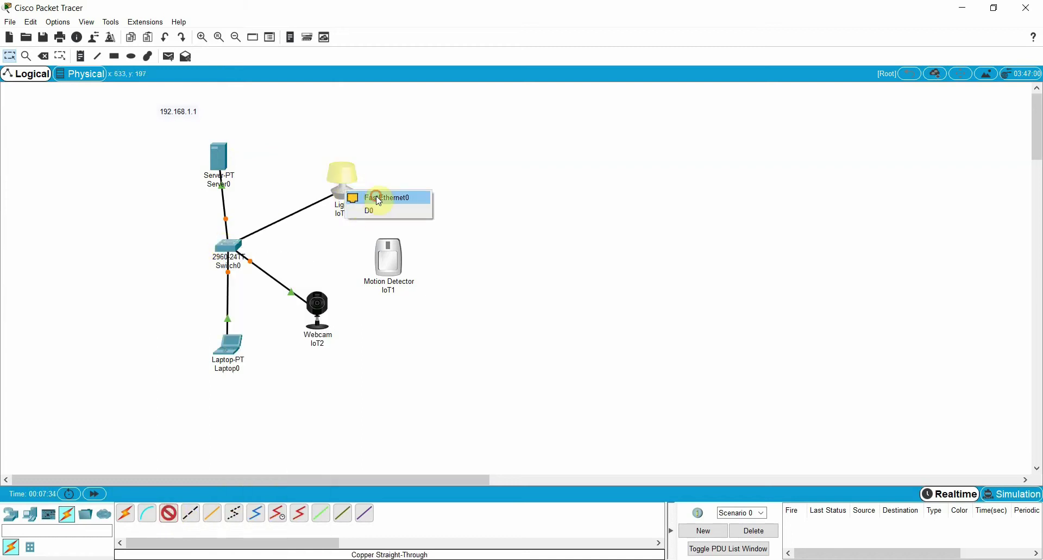
click(374, 197)
- Connect the next free Switch0 port to Motion Detector IoT1's FastEthernet0
click(169, 516)
click(246, 247)
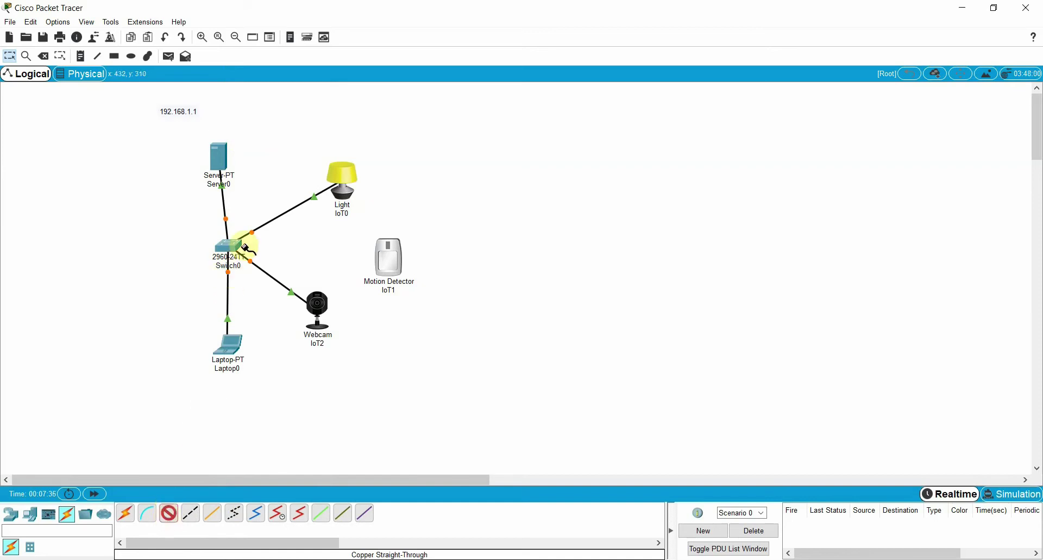
click(279, 263)
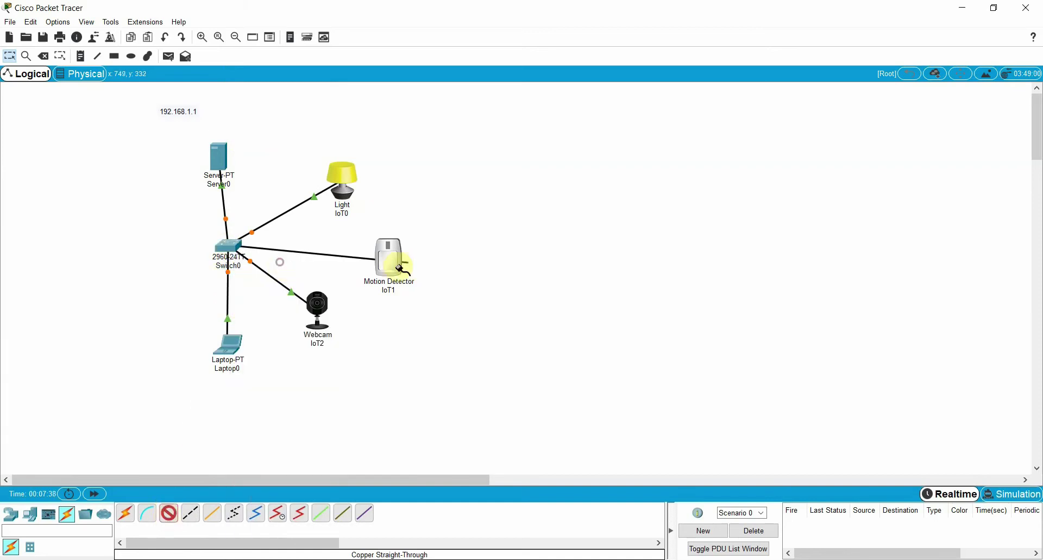
click(383, 268)
click(446, 270)
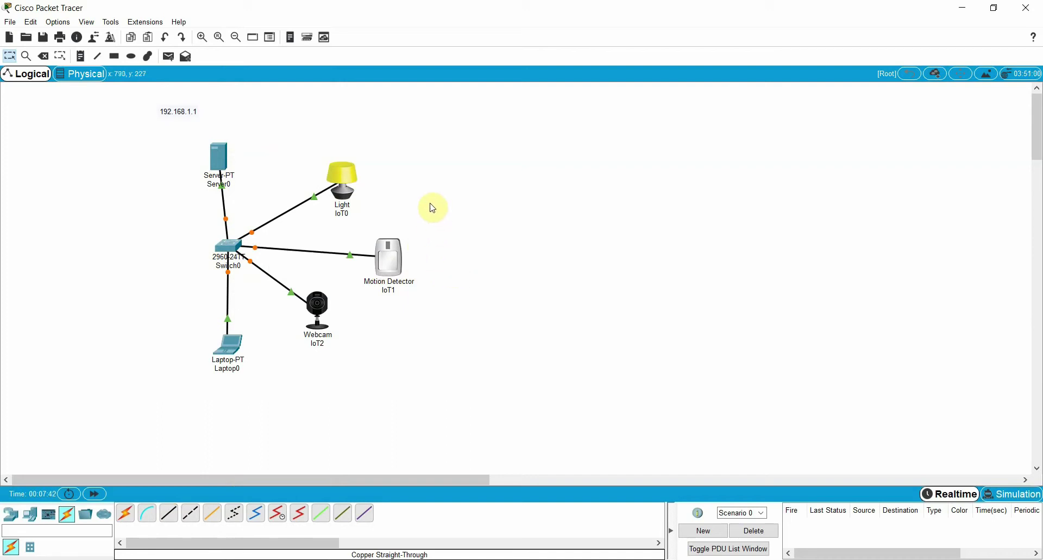
drag(430, 191, 386, 311)
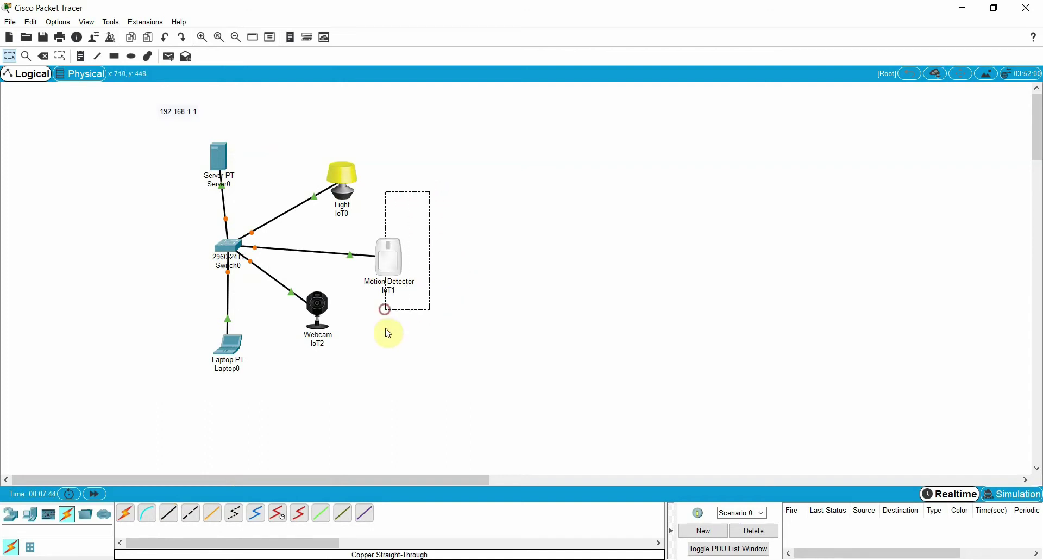
click(341, 354)
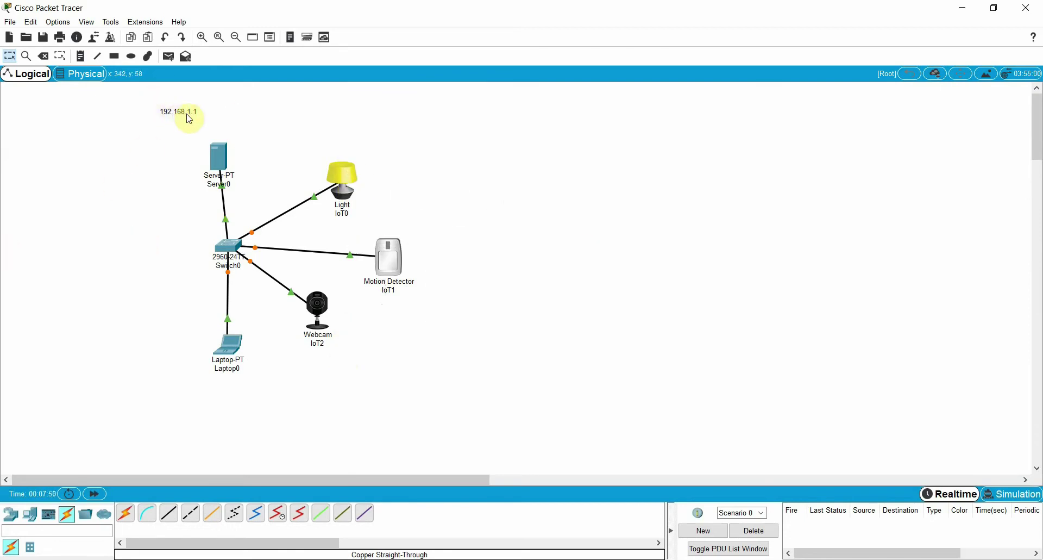
- Move the 192.168.1.1 note beside Server0 and set Server0's IP configuration to static
drag(182, 111, 256, 168)
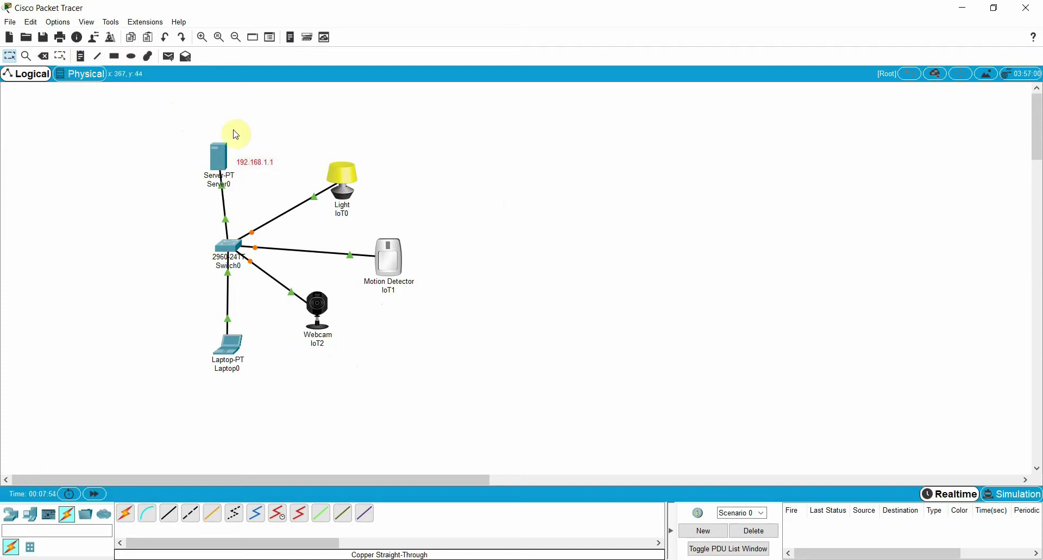
click(219, 172)
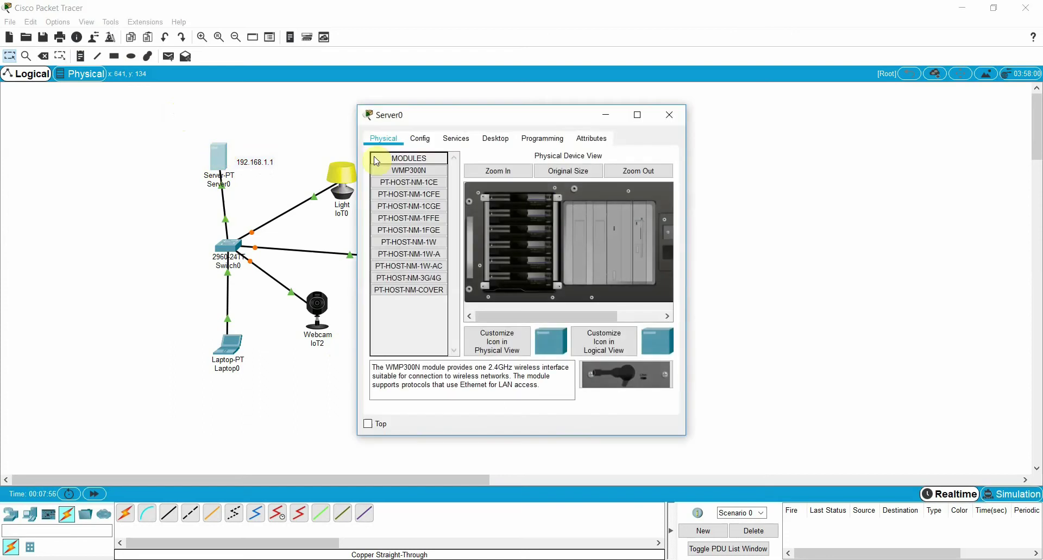
click(496, 139)
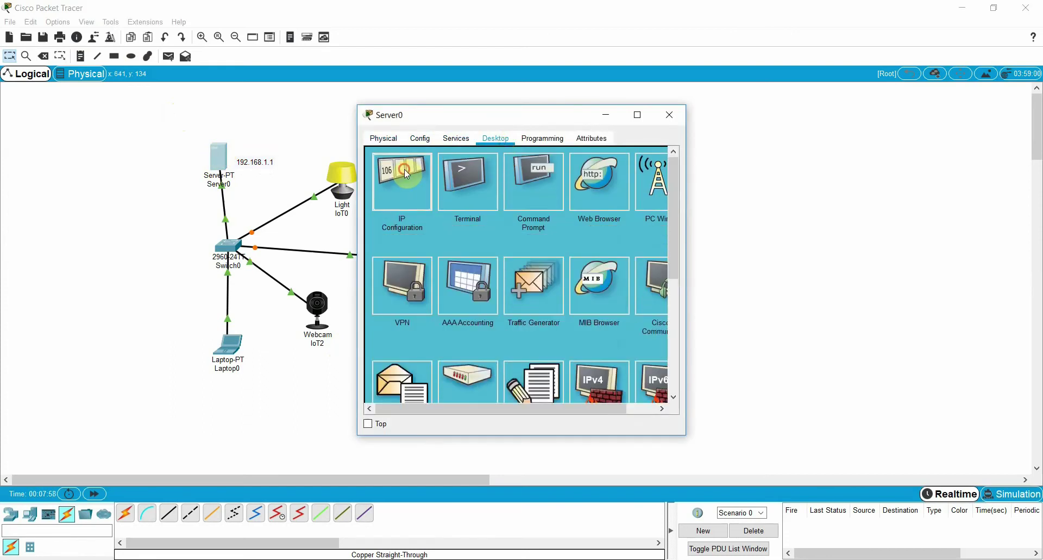
click(413, 239)
click(492, 204)
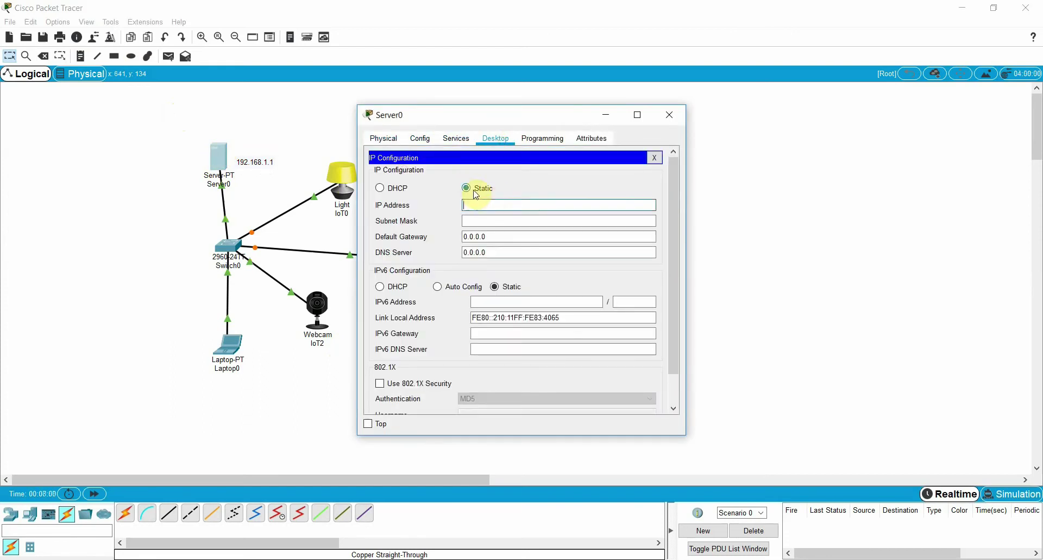
click(490, 221)
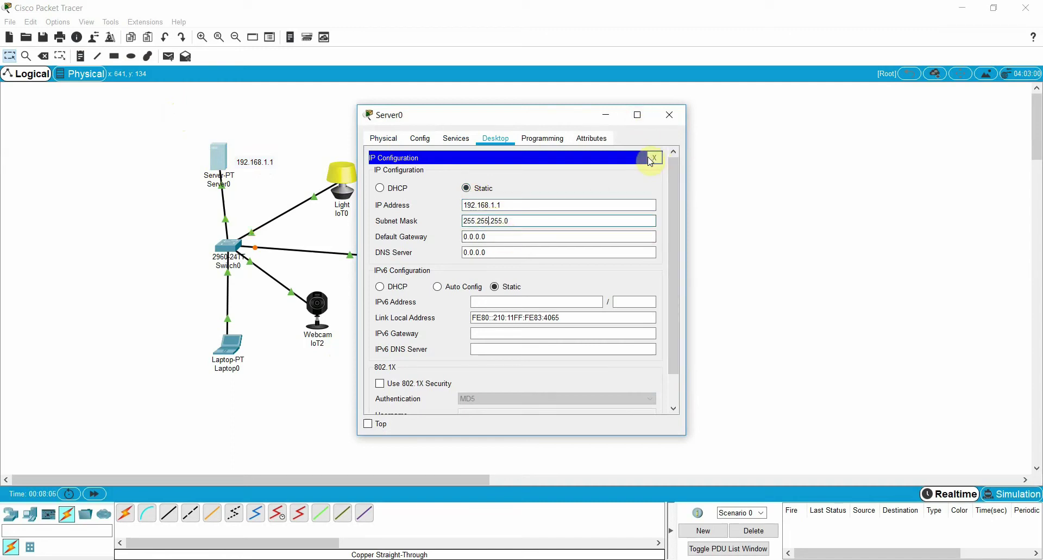
- Turn on Server0's IoT Registration Server Service and close the window
click(460, 143)
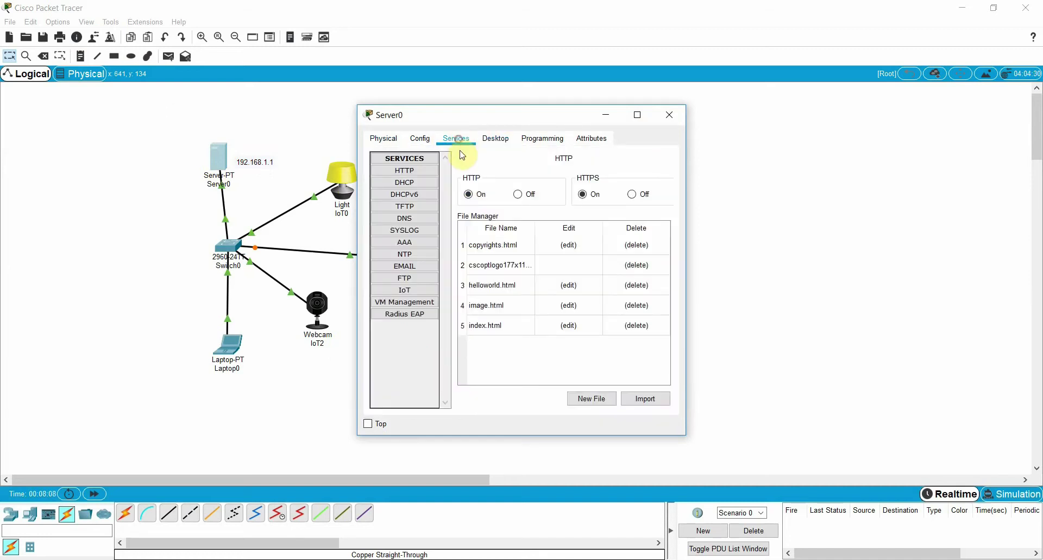
click(405, 291)
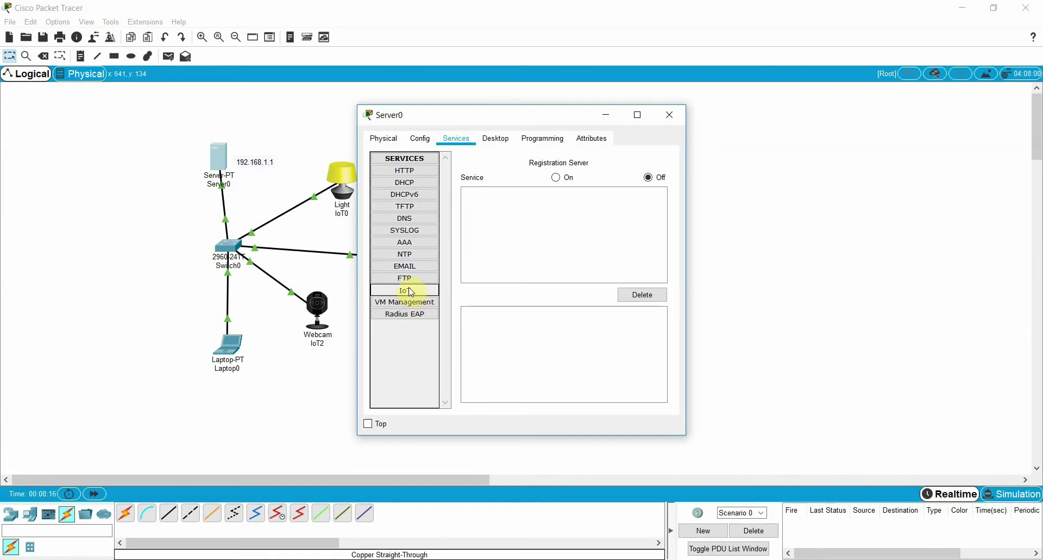
click(202, 37)
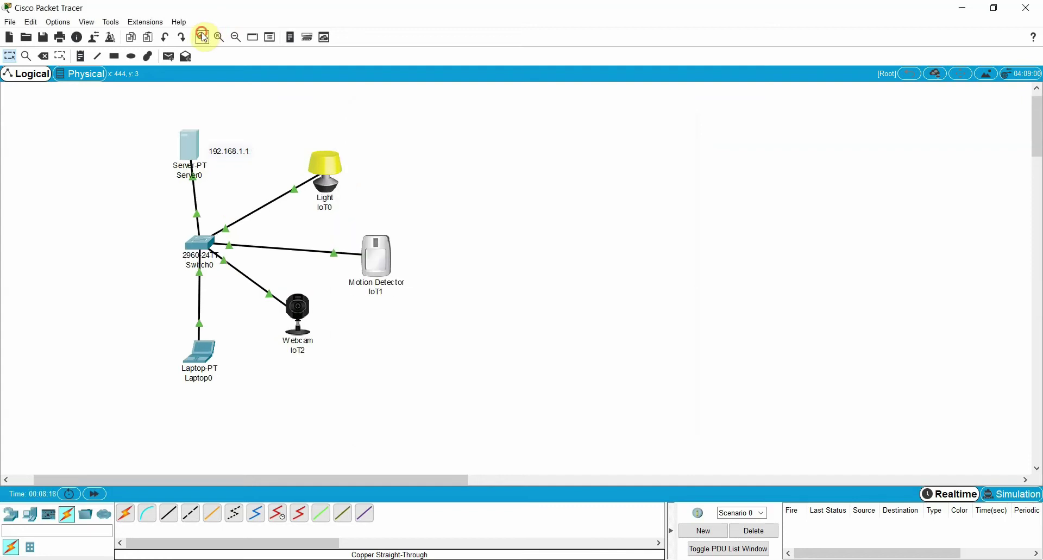
click(203, 37)
click(155, 127)
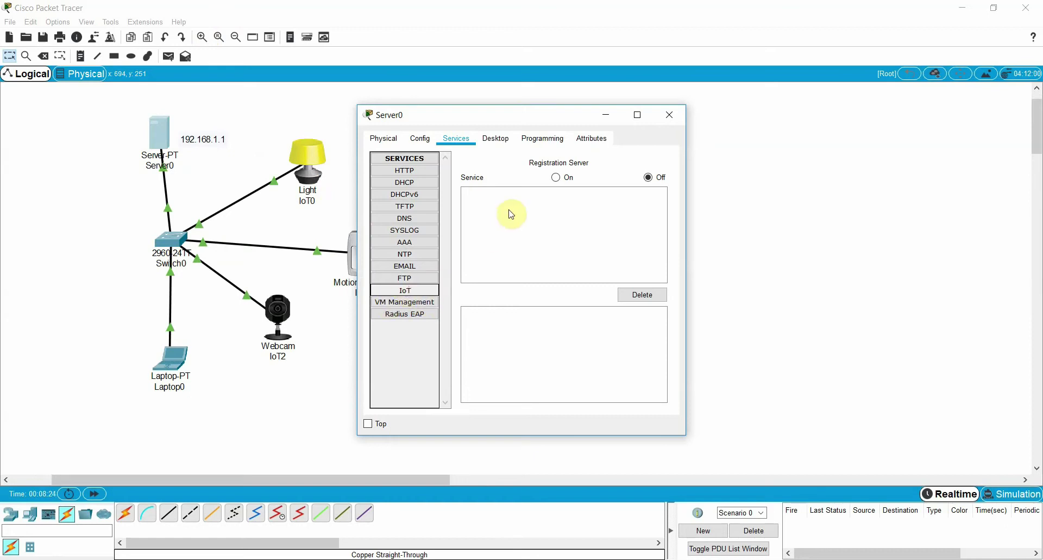
click(555, 178)
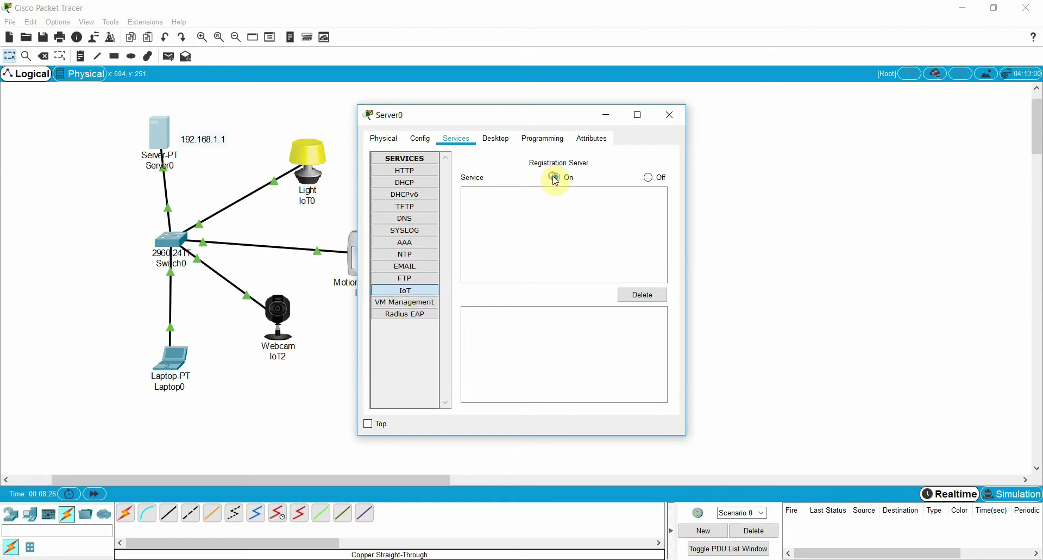
click(672, 115)
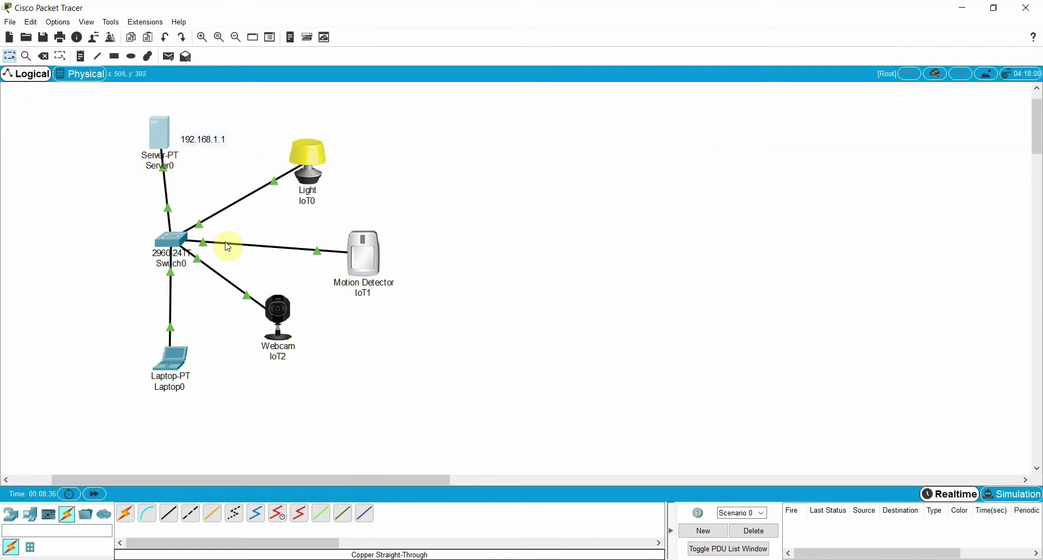
- Give Laptop0 static IP 192.168.1.2 with mask 255.255.255.0 and close its window
click(175, 370)
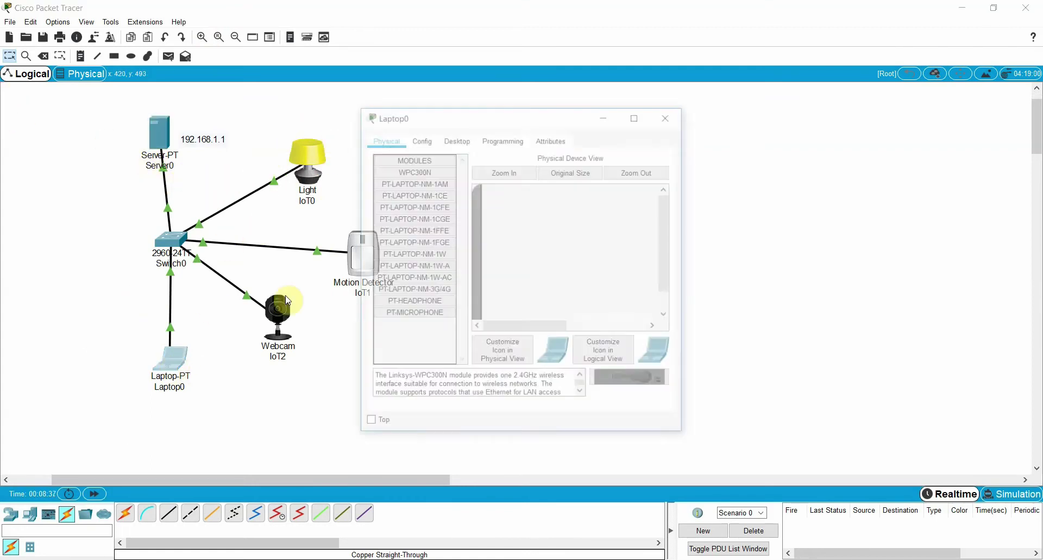
click(455, 140)
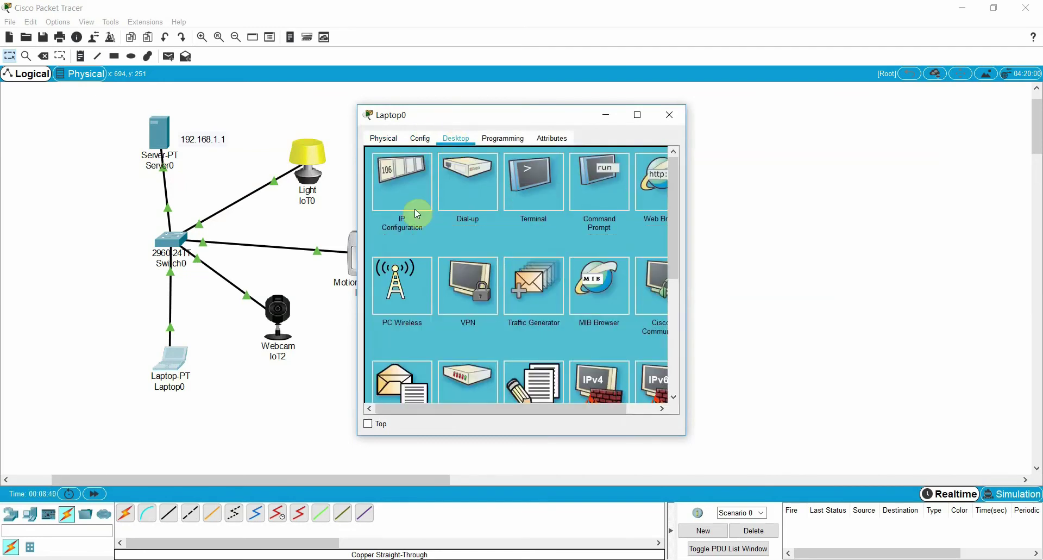
click(415, 213)
click(476, 220)
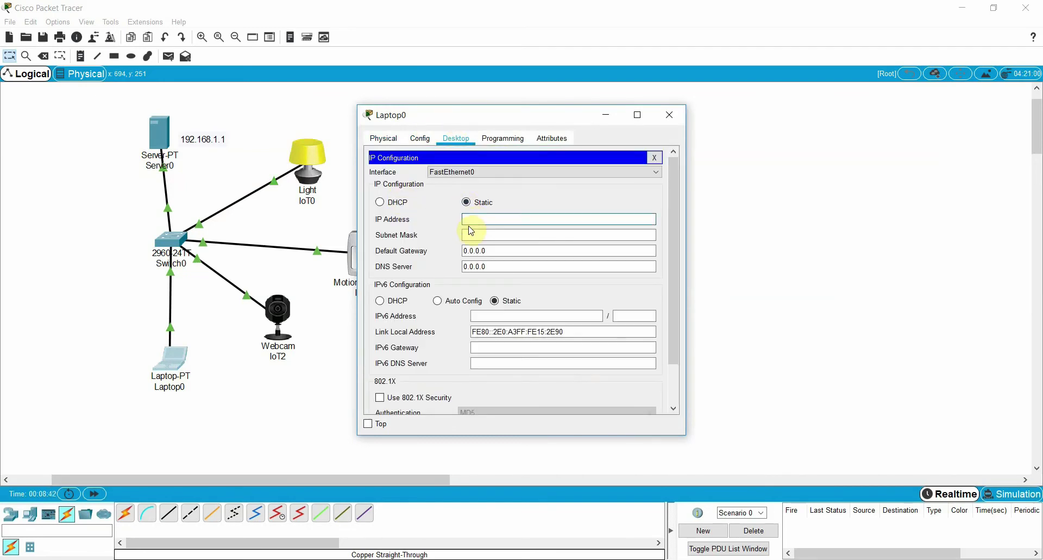
text(192.168.1.1)
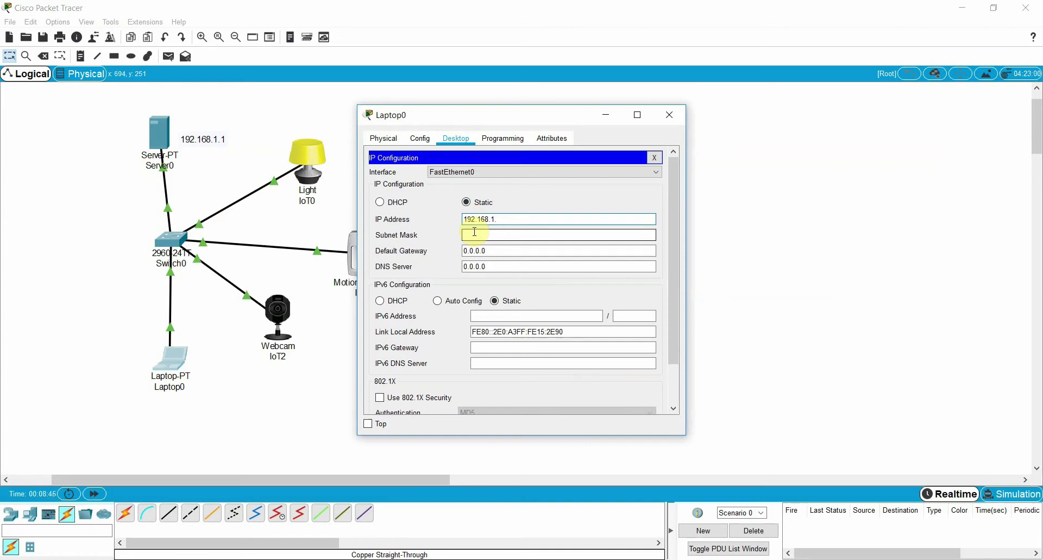
drag(530, 217, 396, 205)
key(ctrl+c)
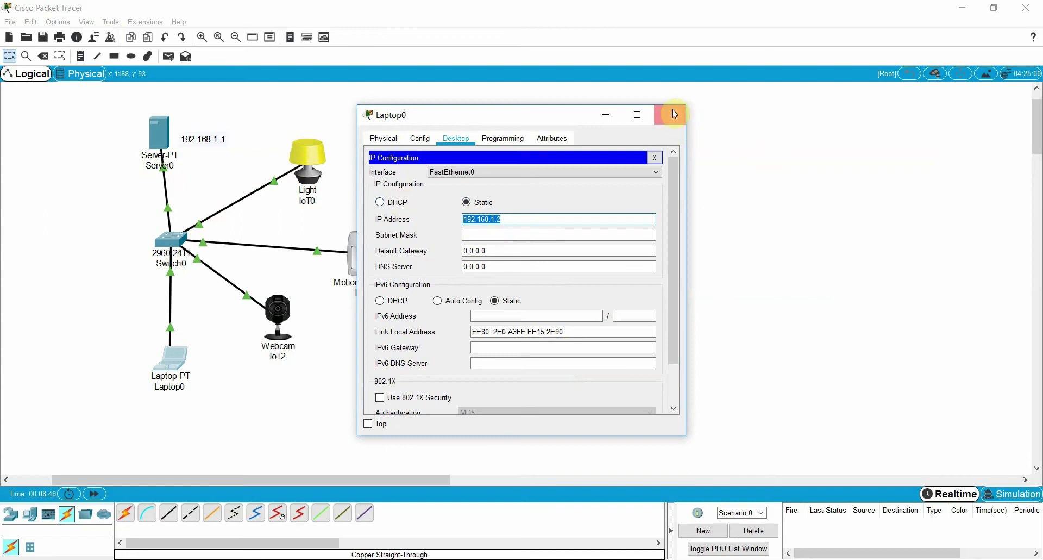
click(543, 234)
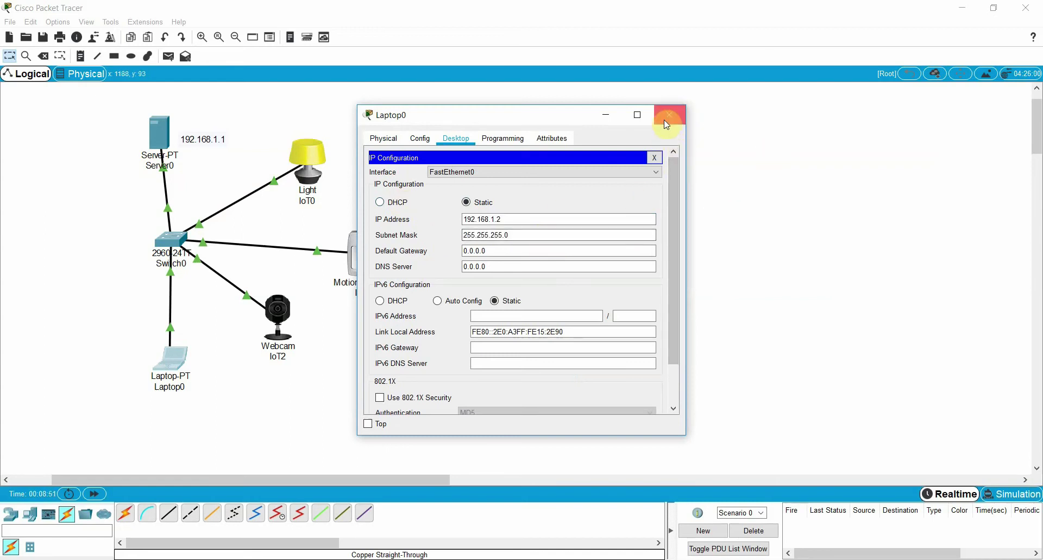
click(669, 115)
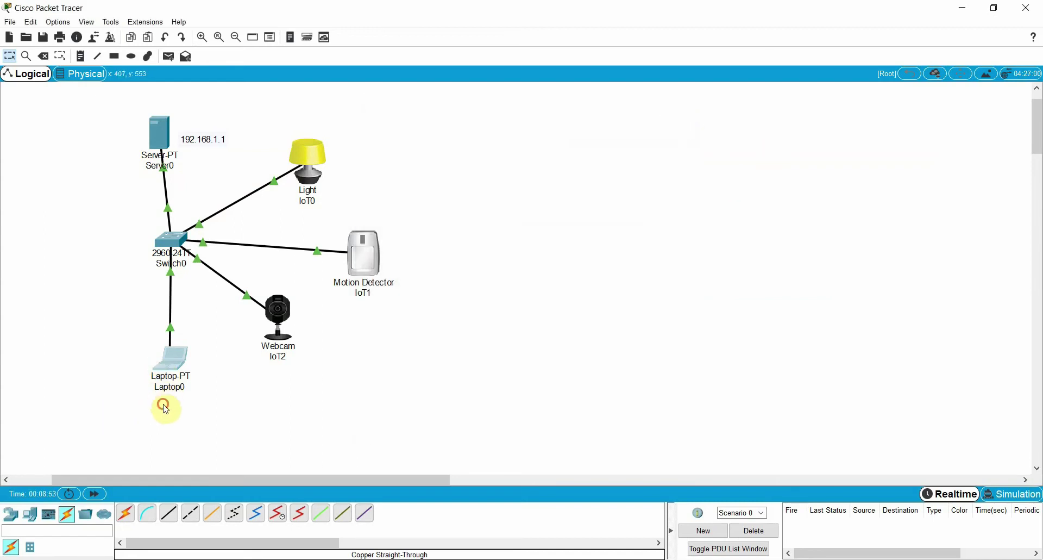
- Add notes 192.168.1.2 below Laptop0 and 192.168.1.3 below the webcam
click(80, 56)
click(134, 394)
text(192.168.1.2)
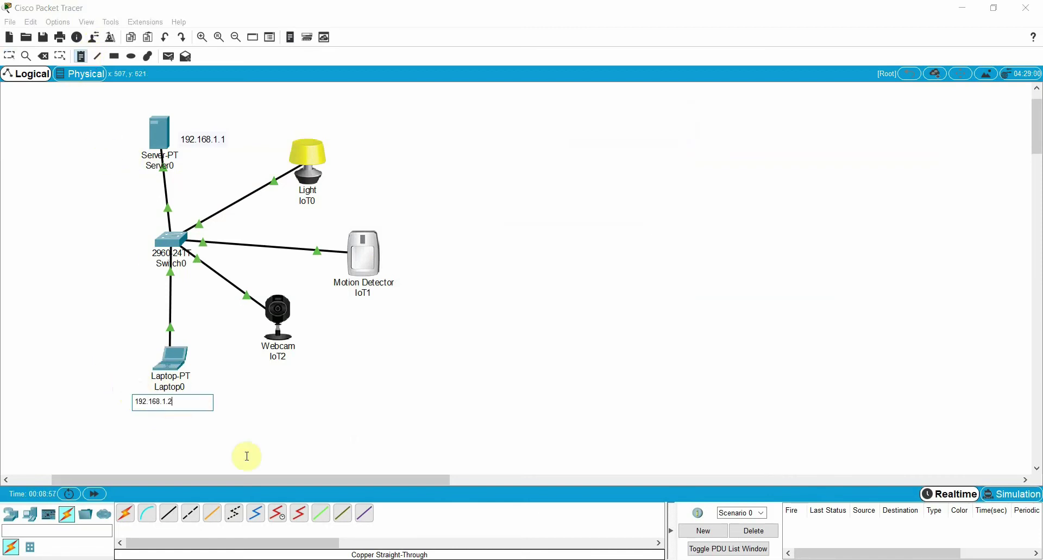
click(81, 56)
click(275, 374)
key(ctrl+v)
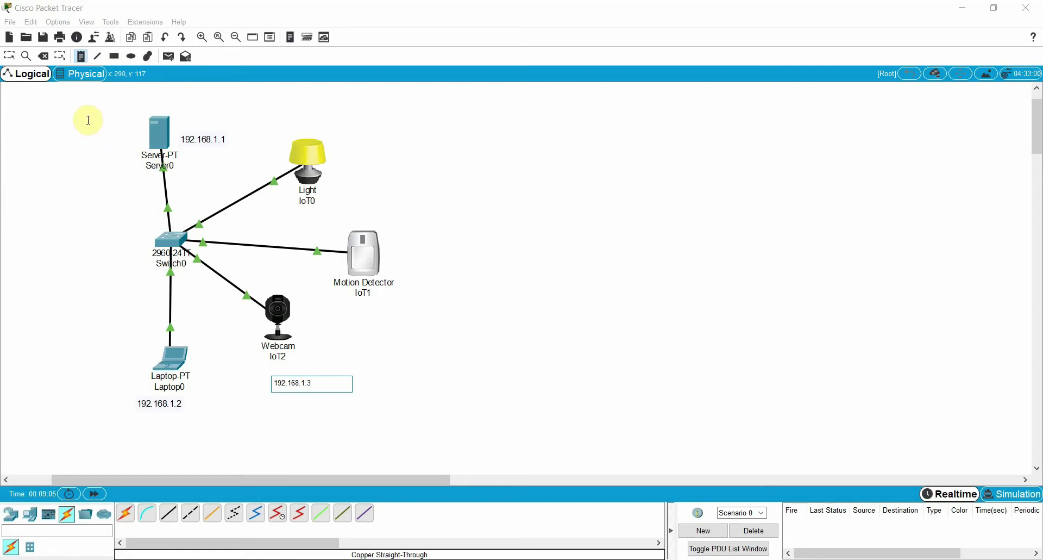
click(81, 57)
- Add notes 192.168.1.4 by the motion detector and 192.168.1.5 beside the light
click(375, 320)
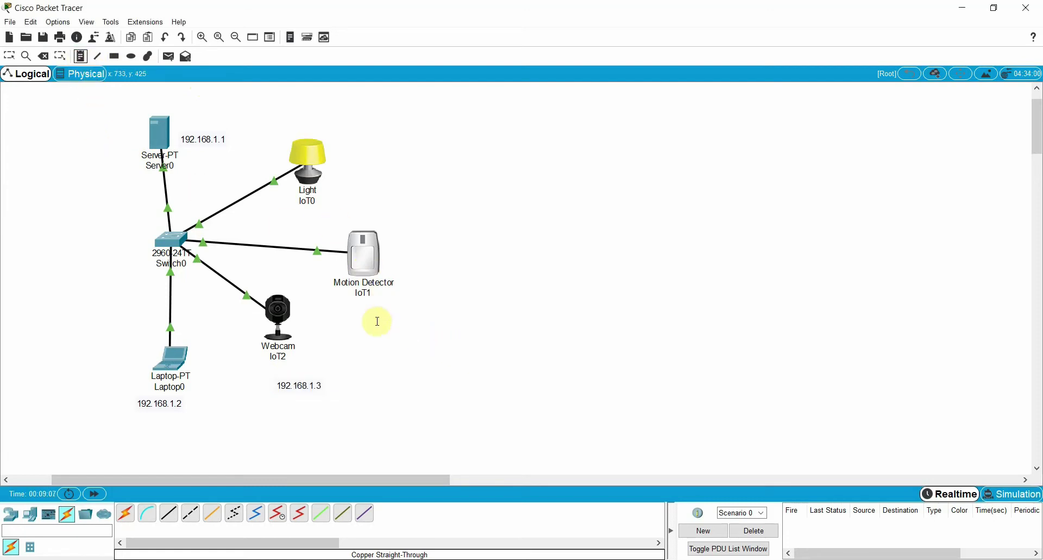
key(ctrl+v)
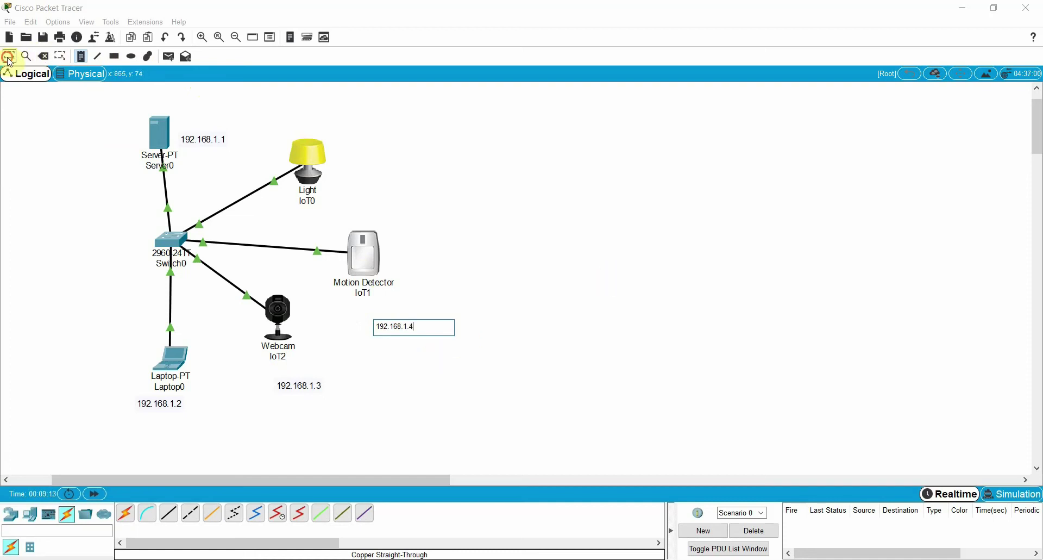
drag(405, 328, 420, 308)
click(82, 56)
click(320, 199)
key(ctrl+v)
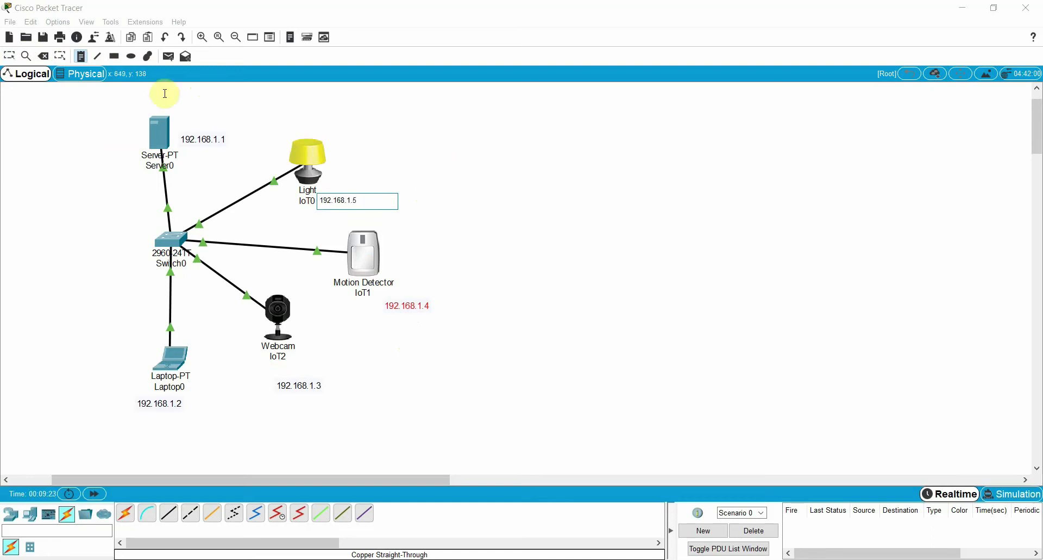
click(12, 62)
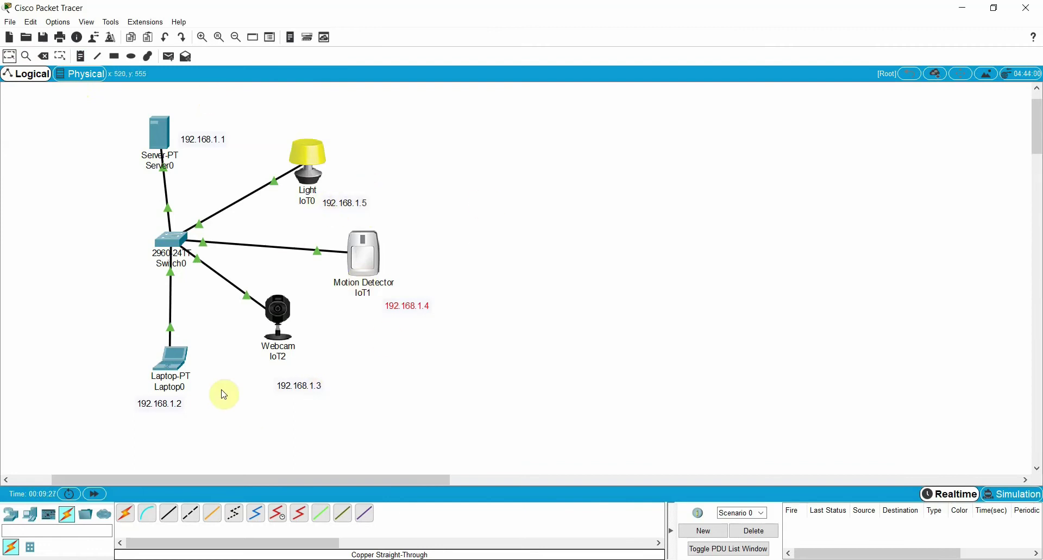
- Rename the webcam's display name from IoT2 to Webcam
click(283, 357)
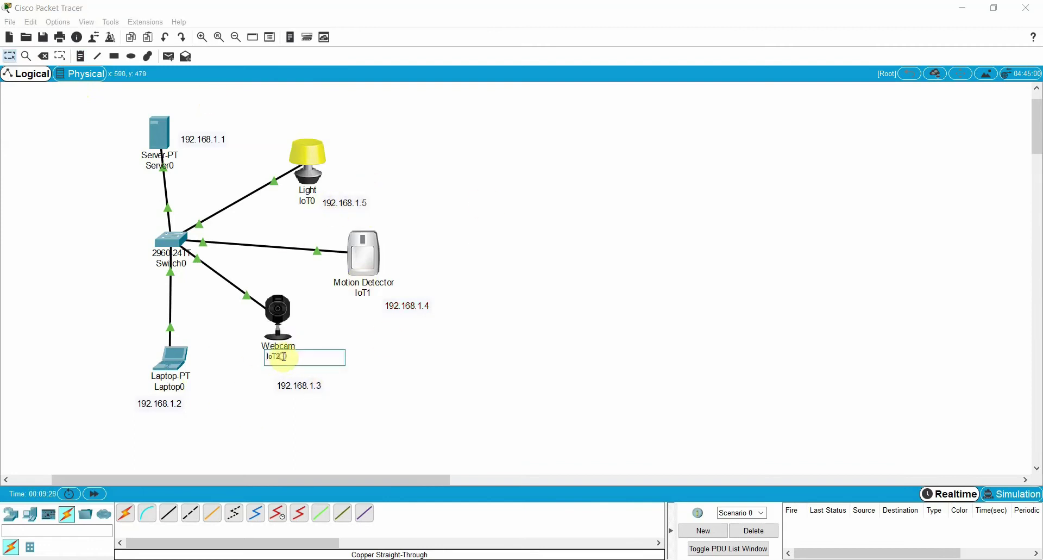
click(284, 302)
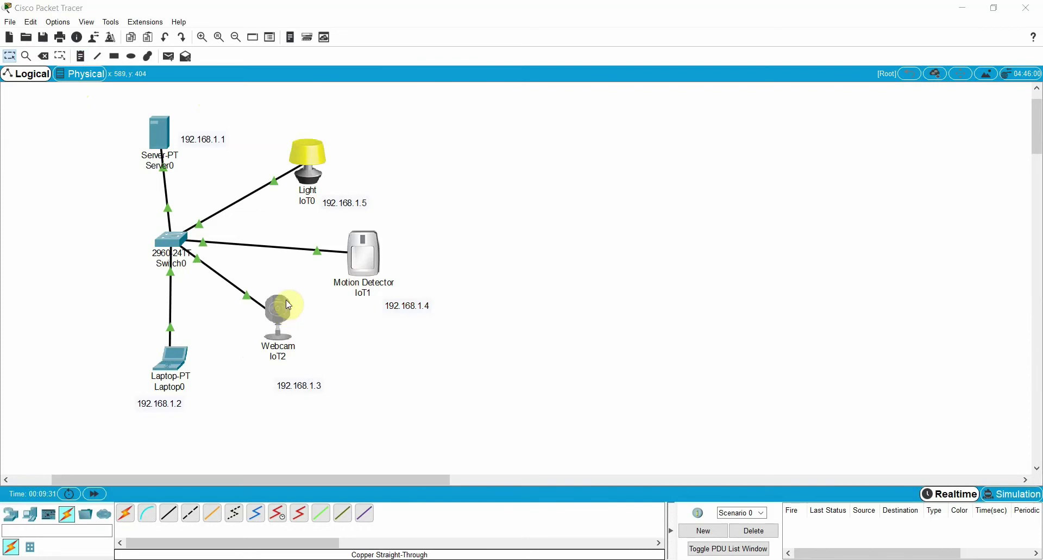
click(479, 136)
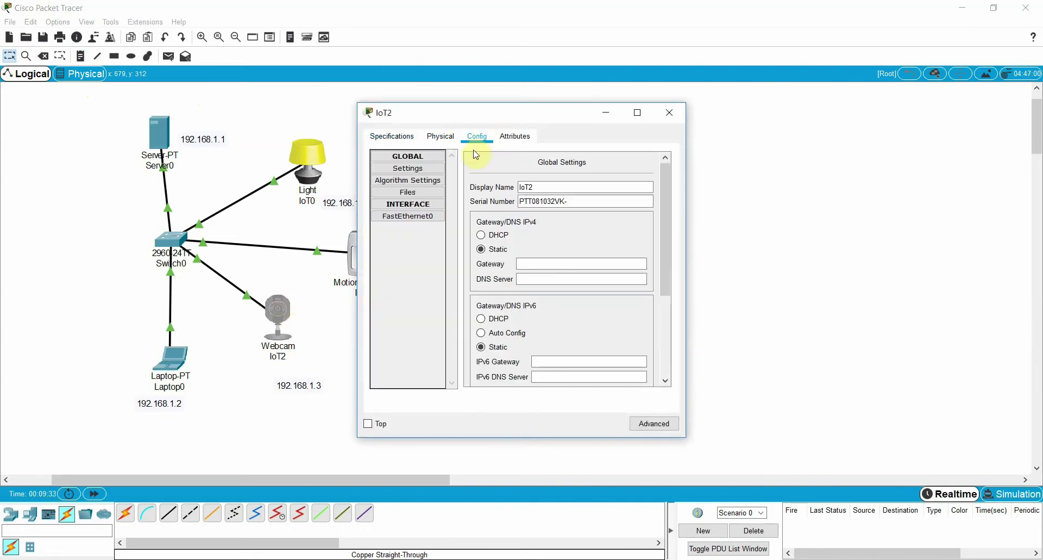
double_click(538, 190)
text(Webcam)
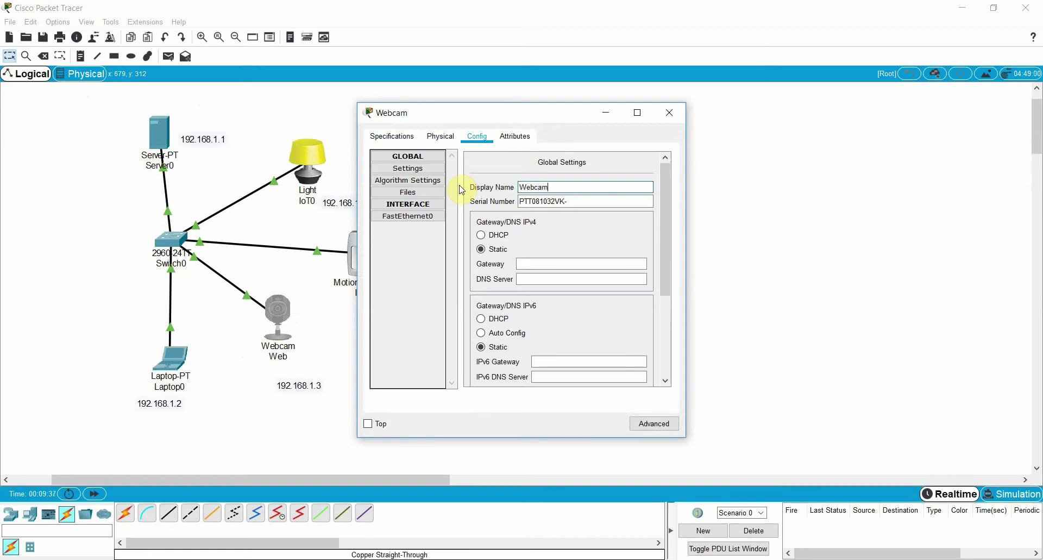
- Set the webcam's FastEthernet0 to 192.168.1.3, mask 255.255.255.0, and close the window
click(409, 219)
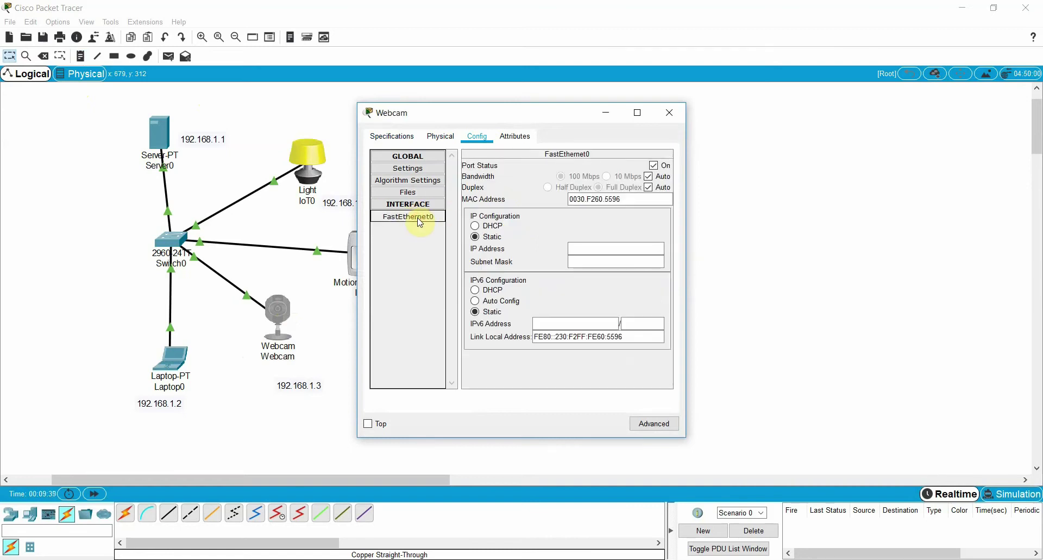
click(607, 249)
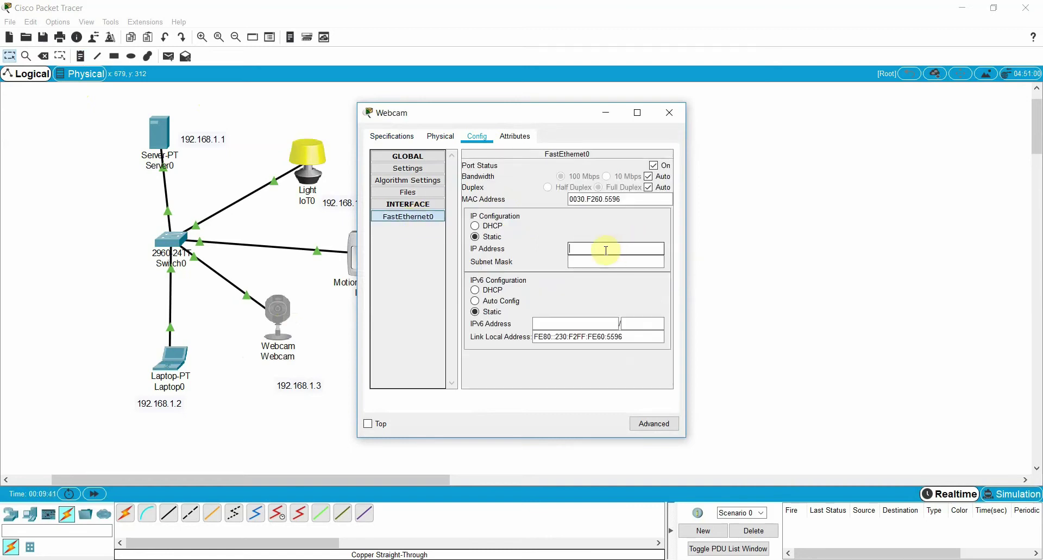
click(640, 263)
click(669, 113)
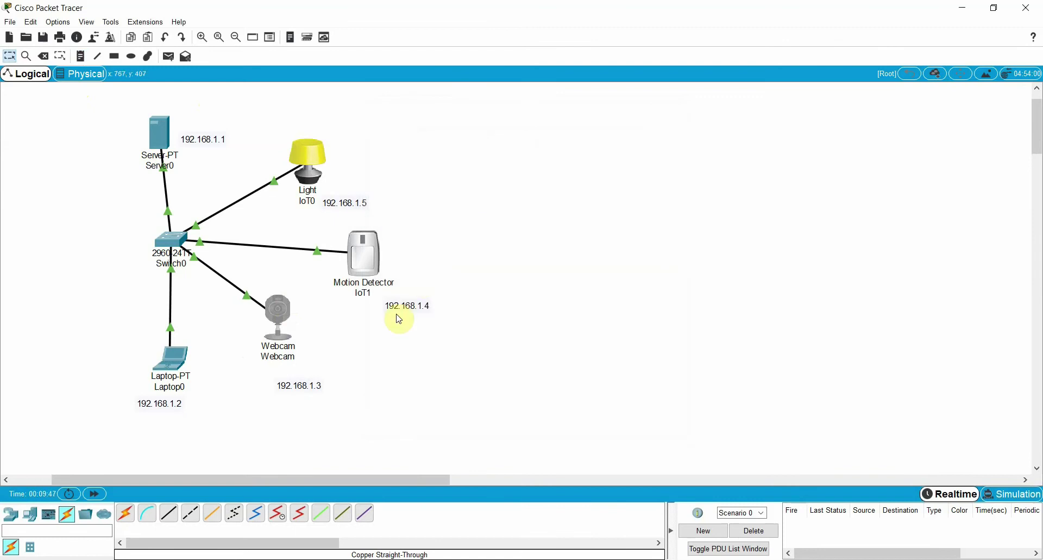
- Set the motion detector's display name to MotionDetector
click(373, 274)
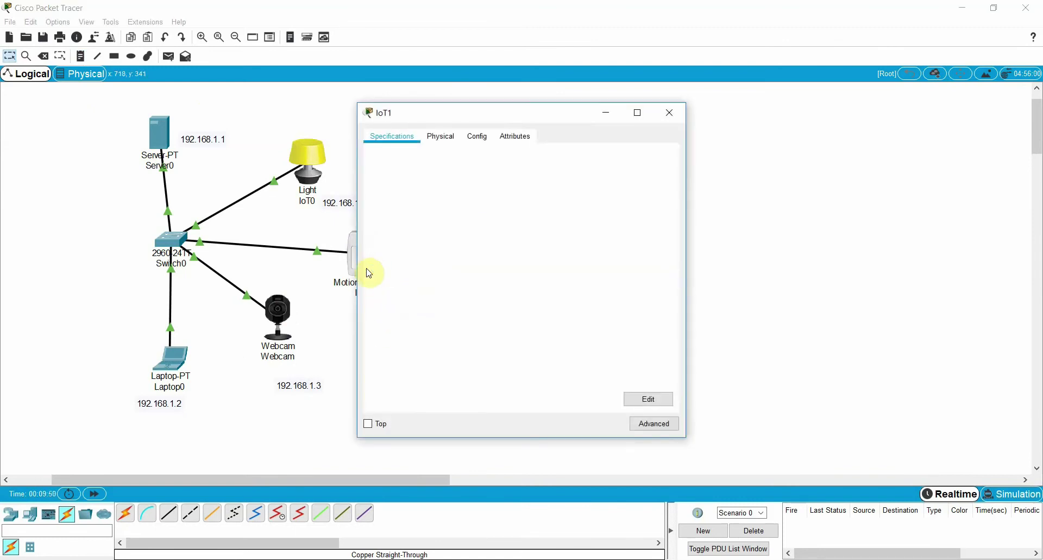
click(477, 136)
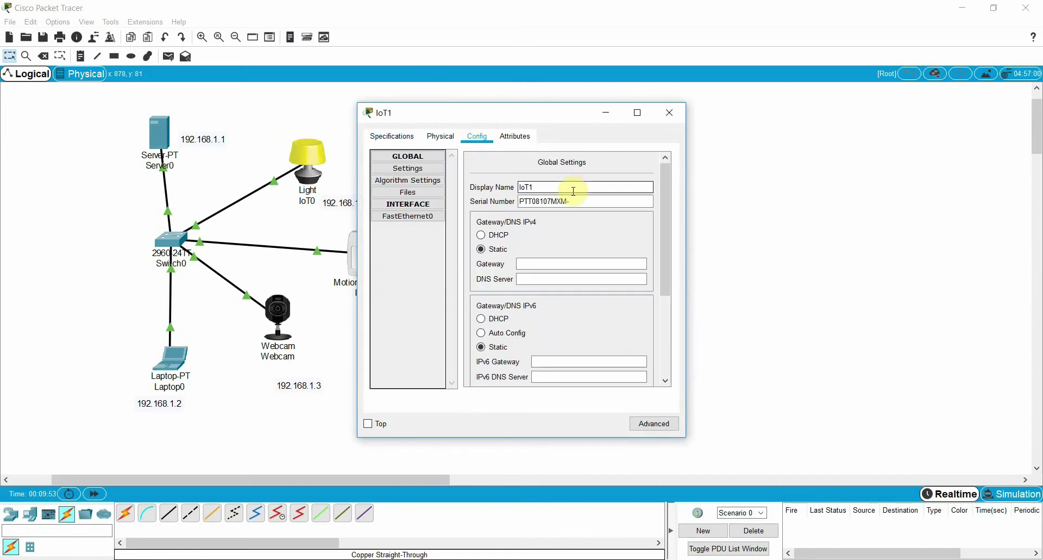
text(MotionDetector)
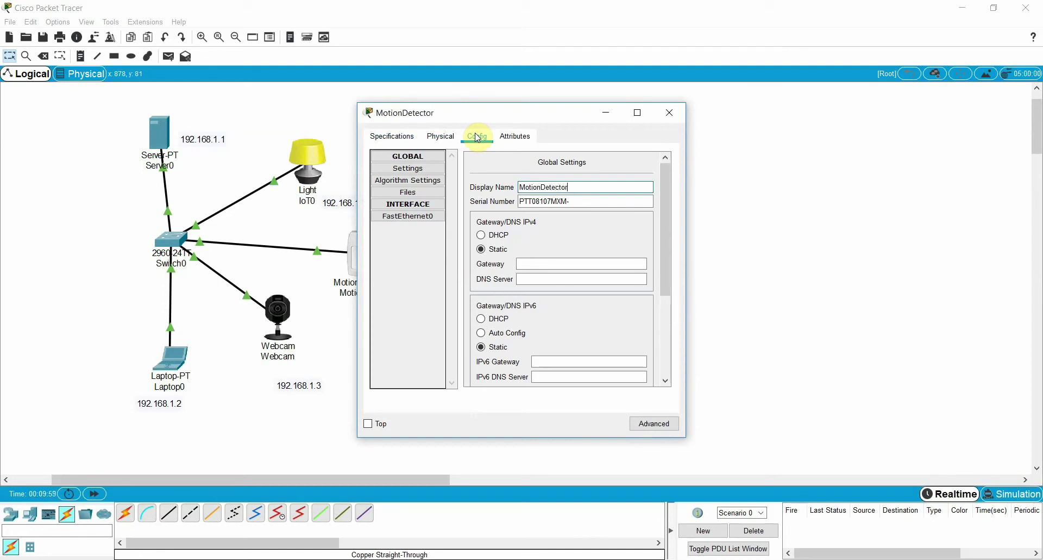
click(559, 278)
- Give its FastEthernet0 IP 192.168.1.4 with mask 255.255.255.0 and close the window
click(396, 218)
click(592, 244)
click(592, 245)
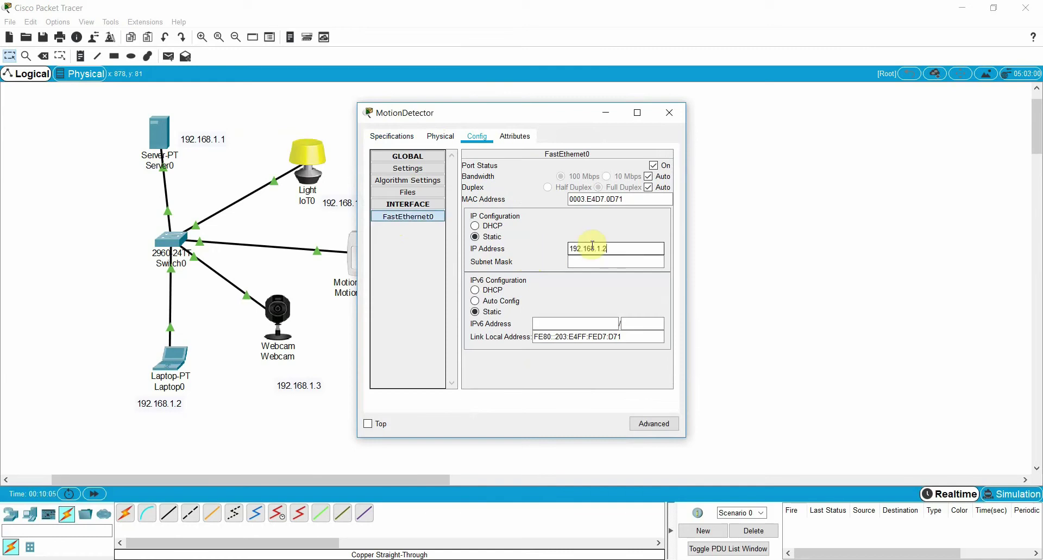
drag(557, 111, 714, 96)
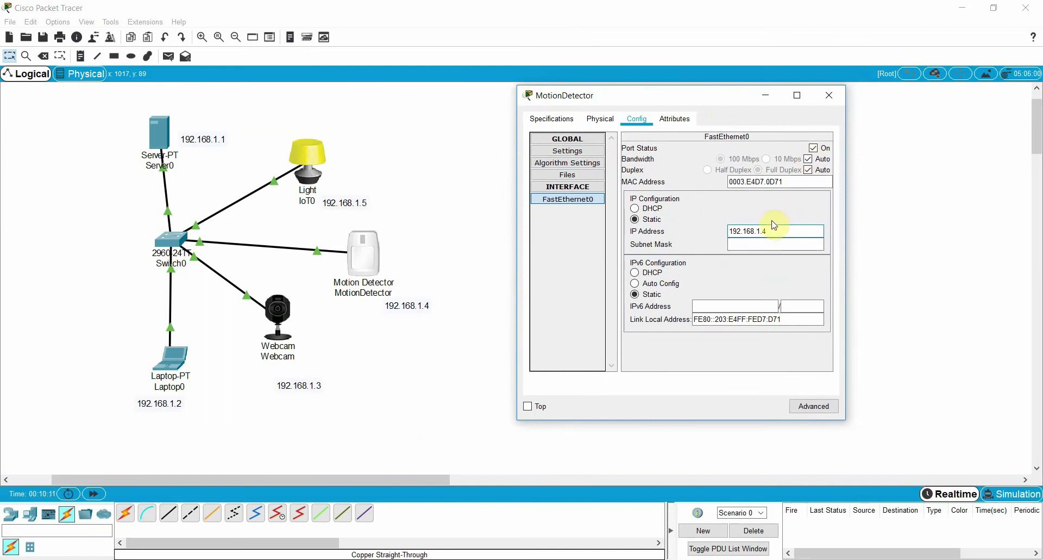
click(770, 244)
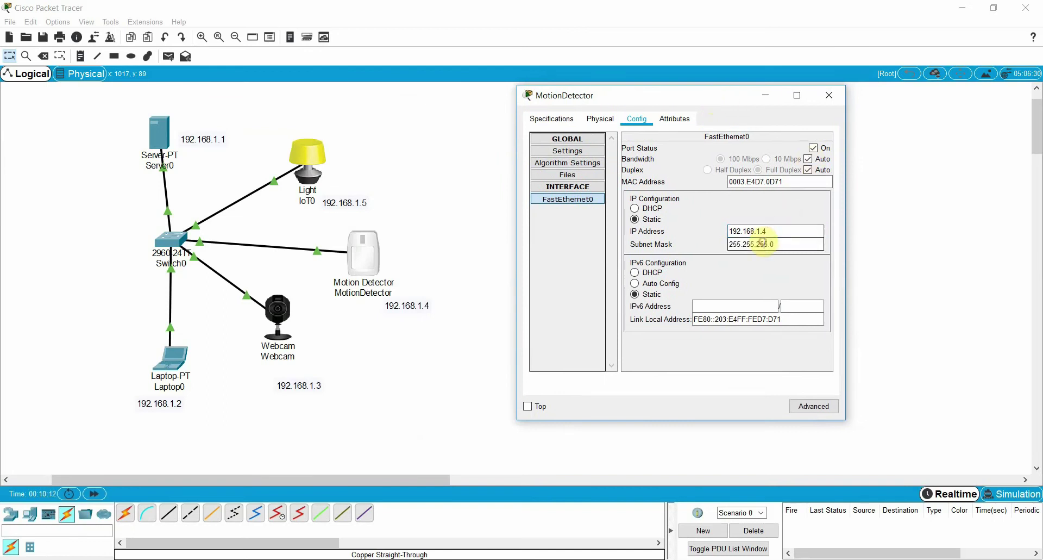
click(836, 98)
- Change the light's display name to light
click(302, 157)
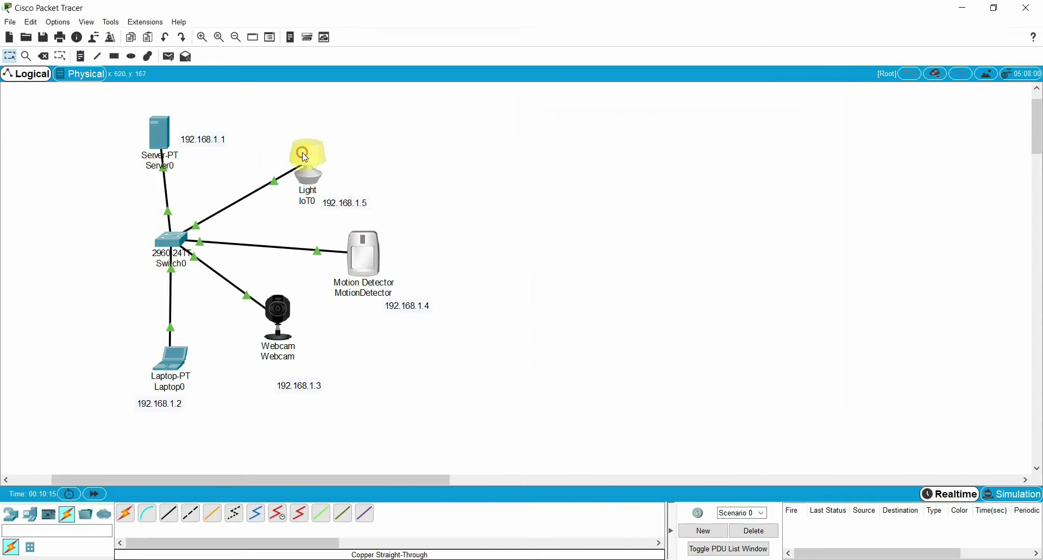
click(477, 136)
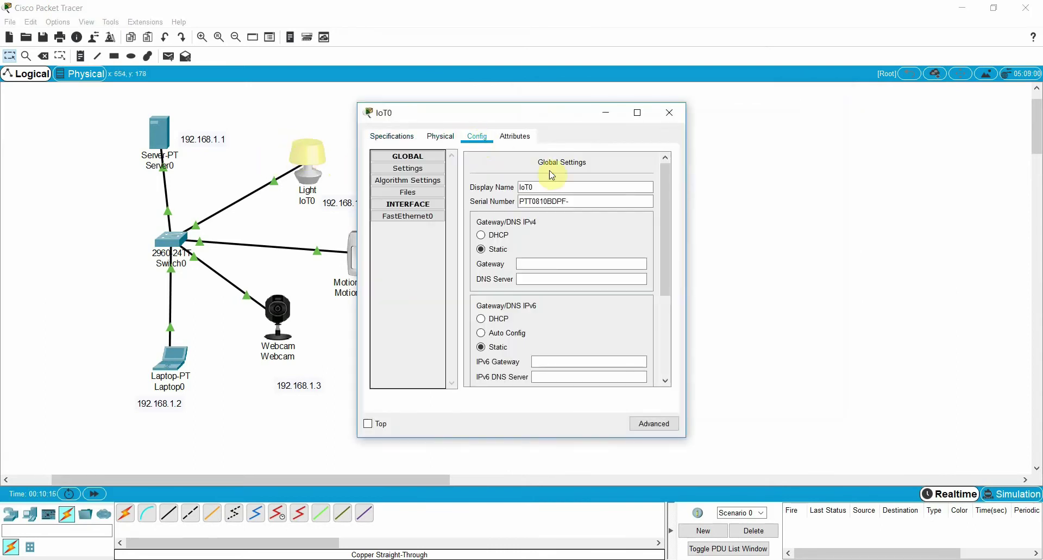
drag(551, 188, 478, 190)
key(BackSpace)
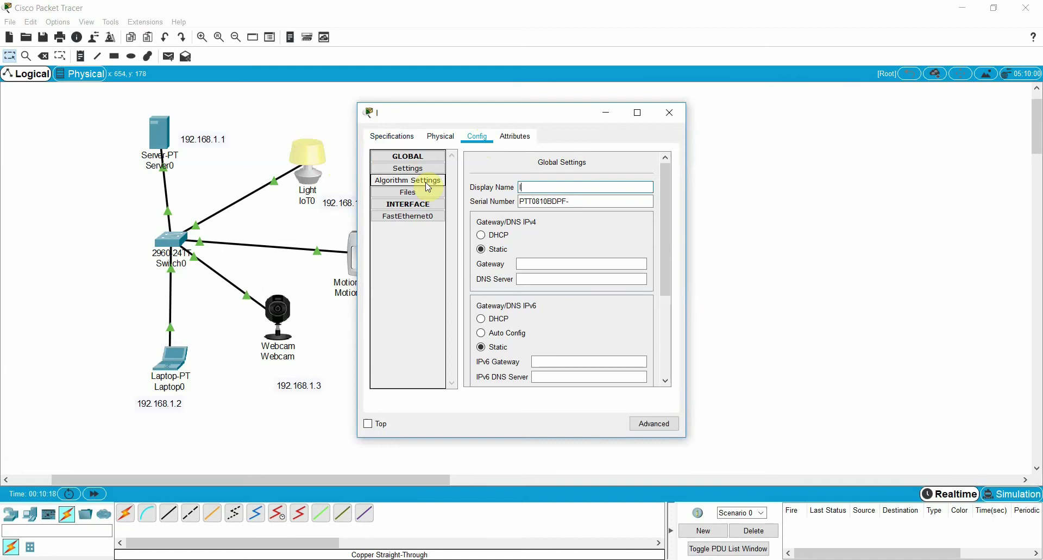
- Give the light's FastEthernet0 IP 192.168.1.5 with mask 255.255.255.0 and close the window
click(413, 217)
click(614, 245)
text(192.168.1.2)
drag(569, 117, 607, 111)
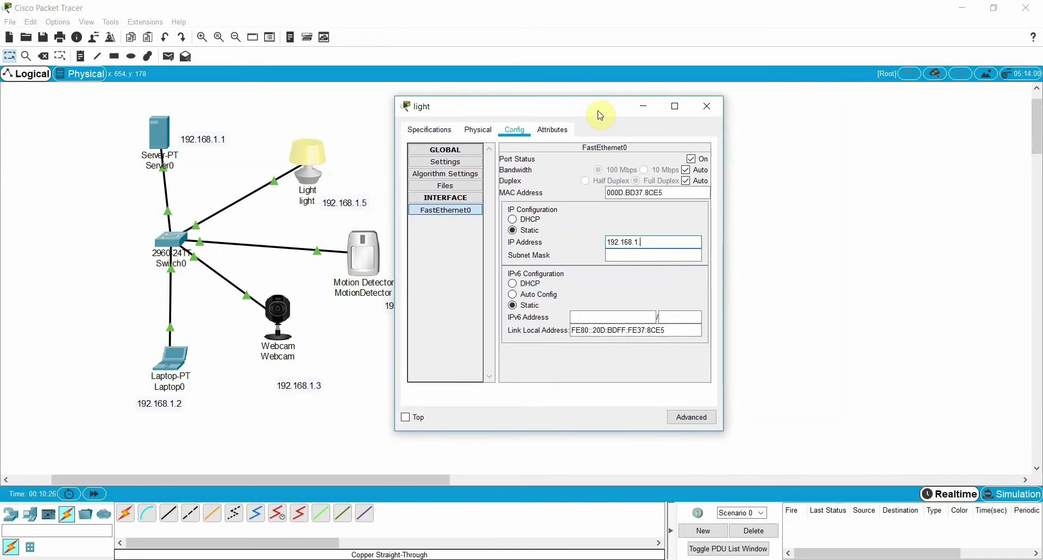
click(651, 255)
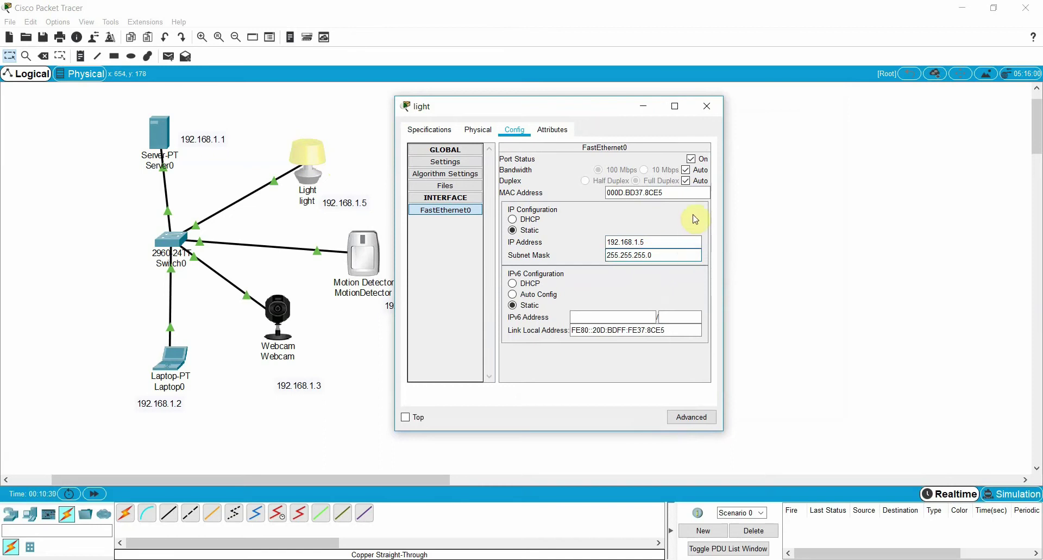
click(708, 105)
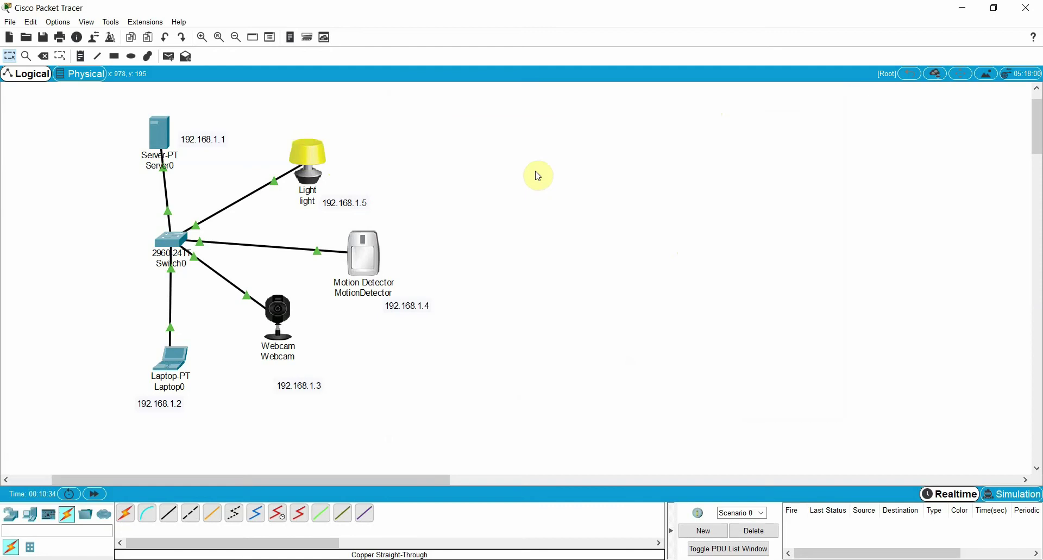
- Check Laptop0's IP configuration and close its window
click(178, 360)
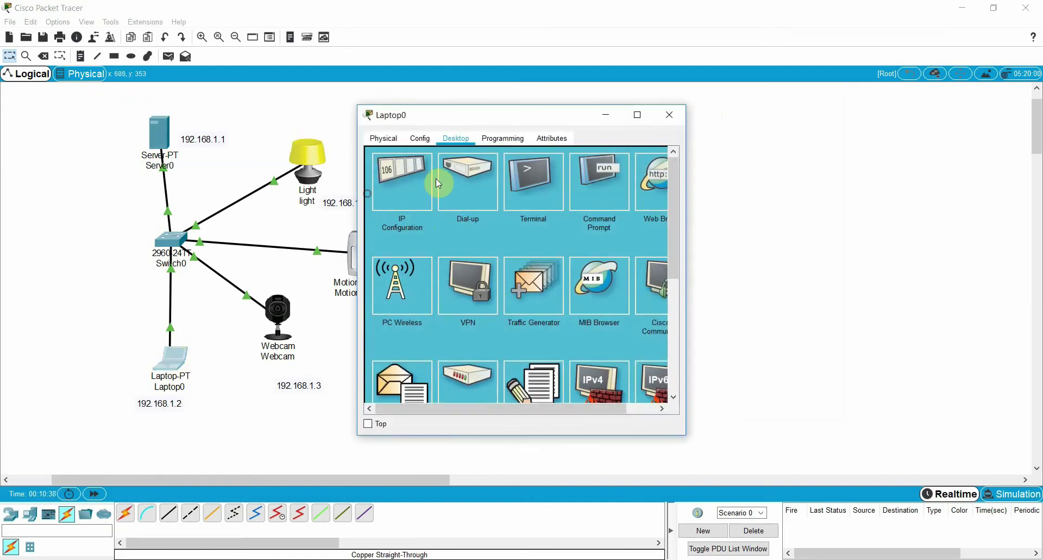
click(408, 187)
click(670, 114)
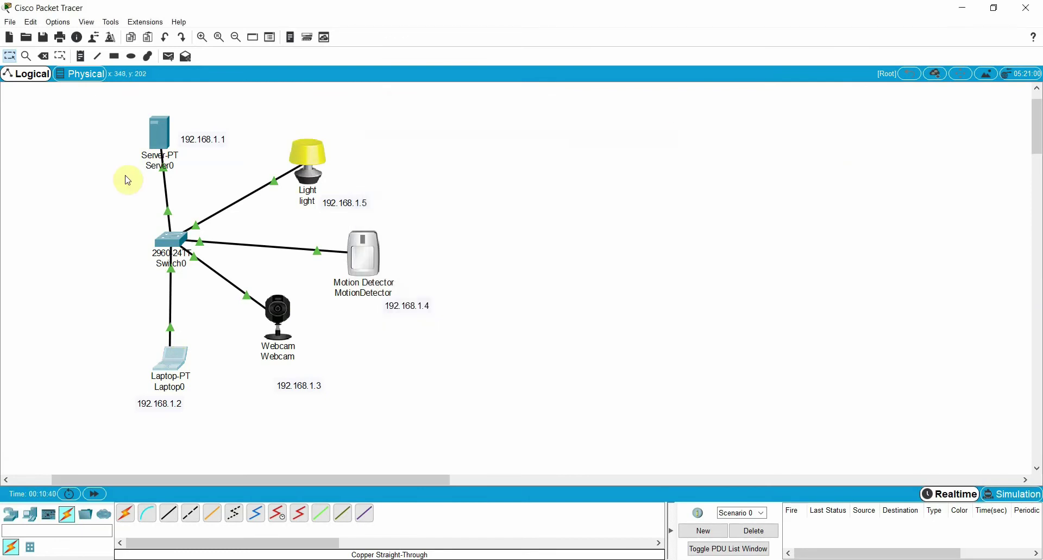
click(110, 172)
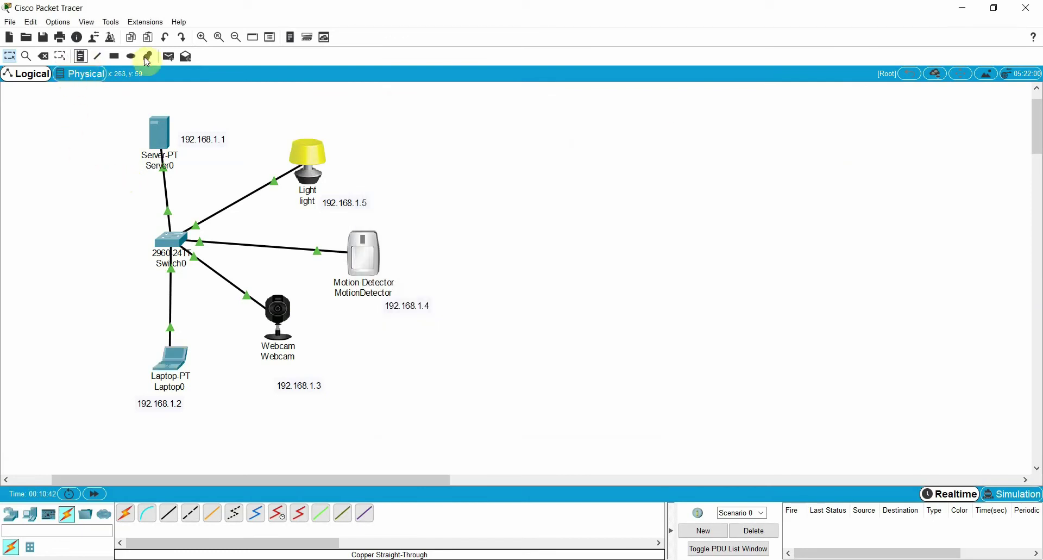
- Draw a yellow-filled rectangle behind the whole topology and close the palette
click(116, 59)
click(495, 99)
click(576, 90)
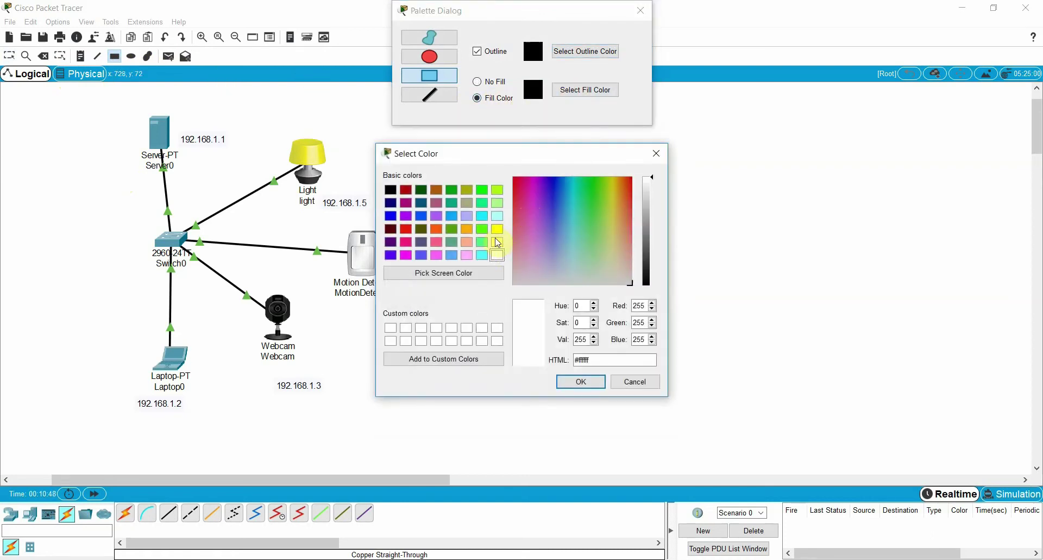
click(498, 242)
click(591, 385)
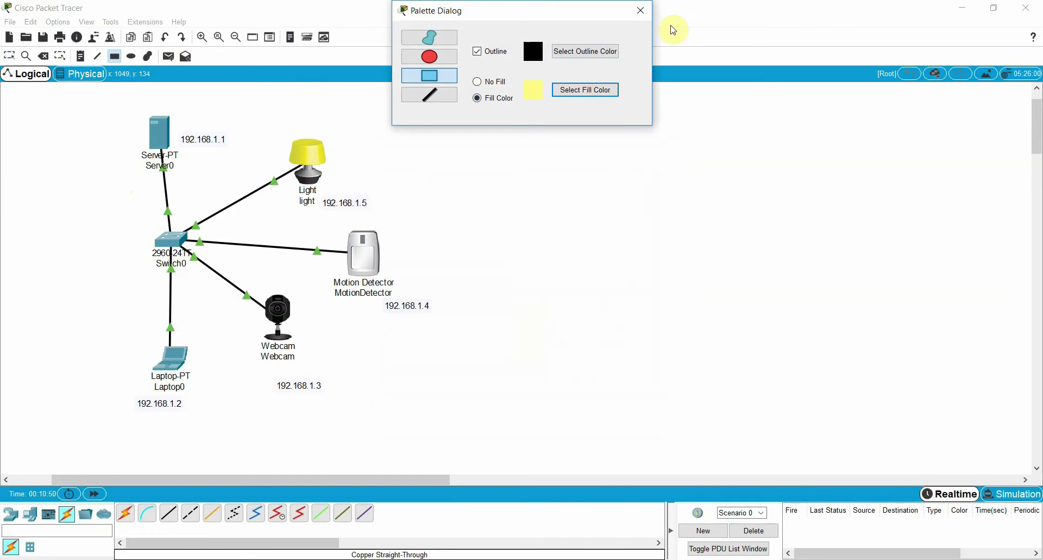
drag(112, 88, 476, 423)
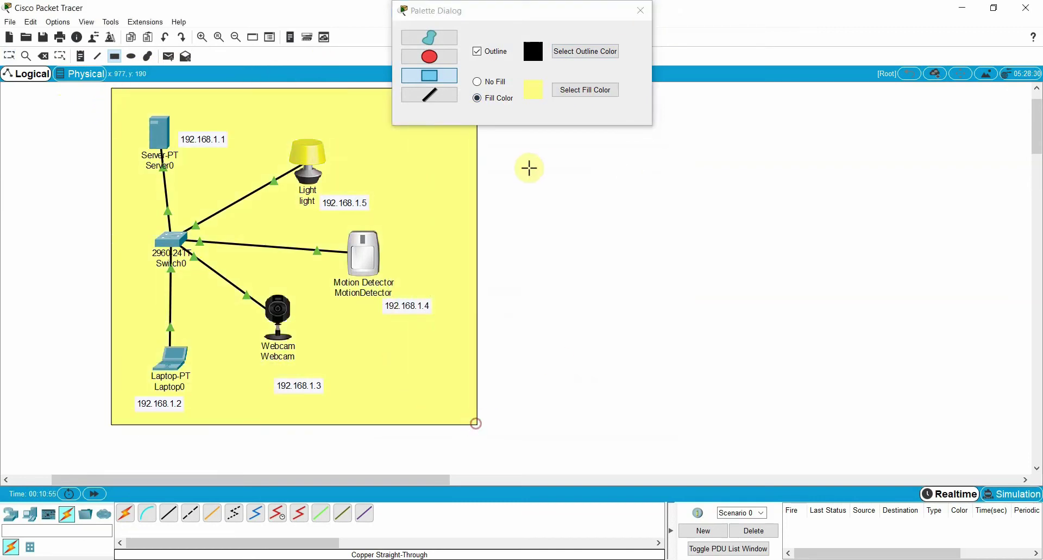
click(641, 11)
- Place a 'Security Lab' note at the yellow area's top right, then return to Select
click(80, 56)
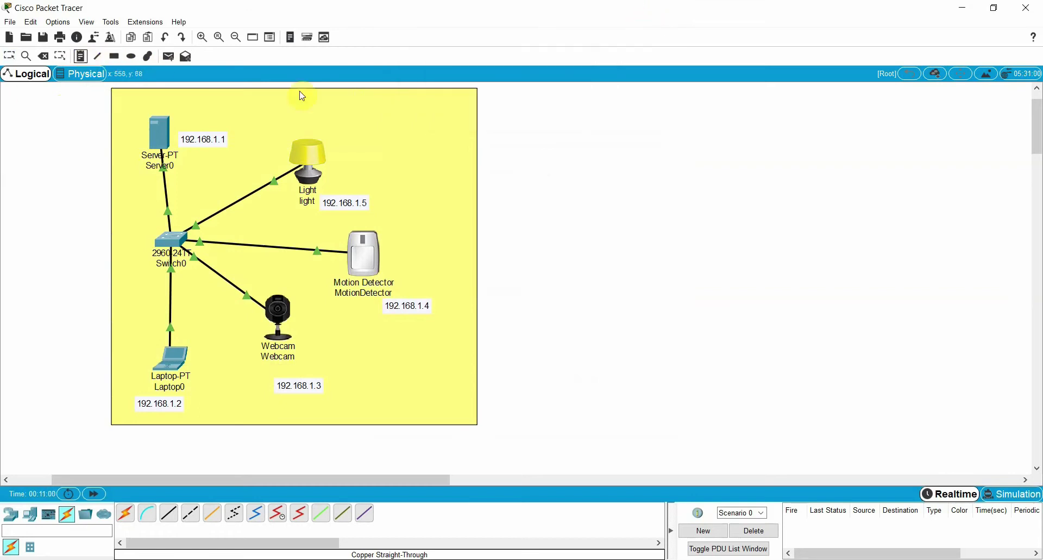
click(380, 103)
text(Security Lab)
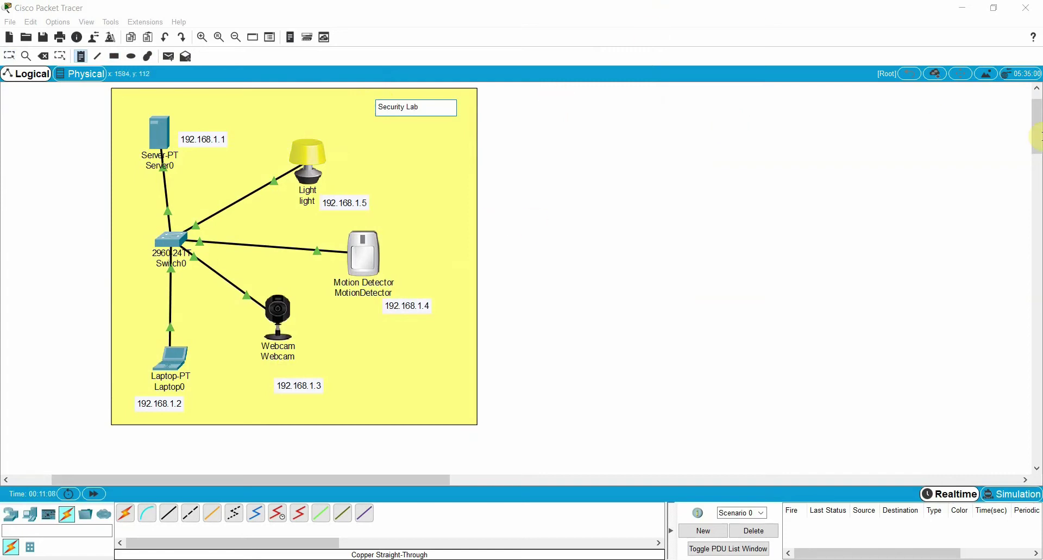
click(10, 57)
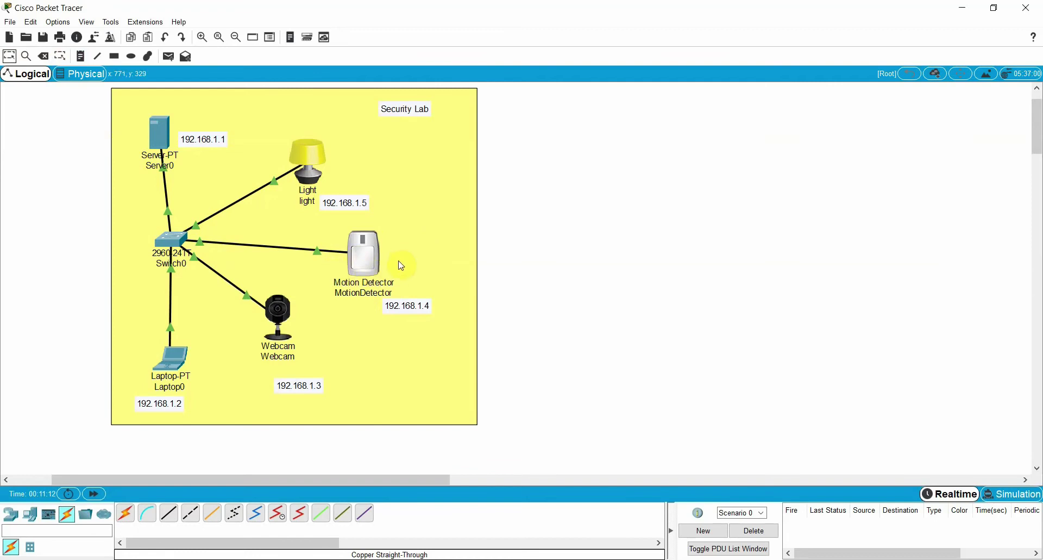
mouse_move(367, 271)
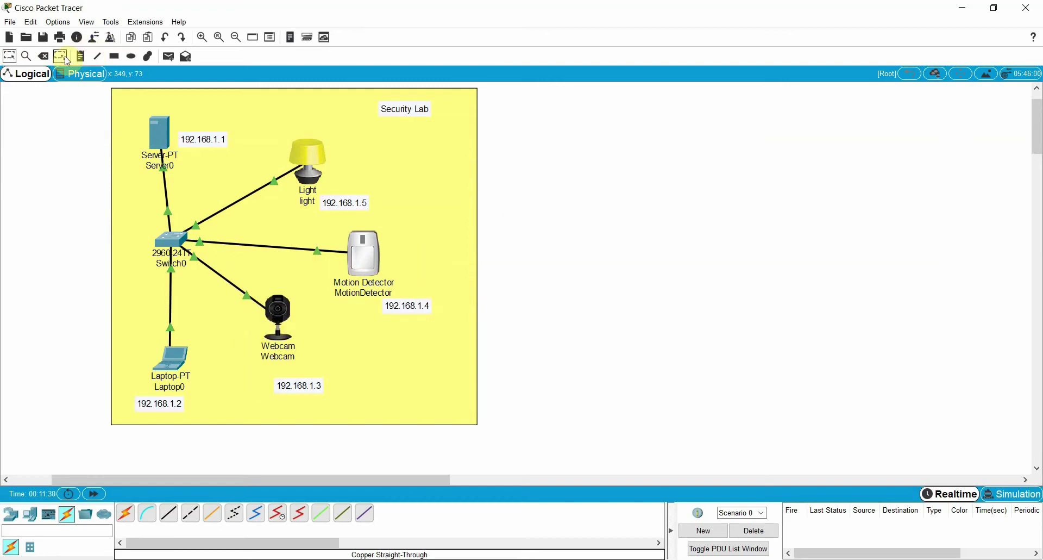
- Send simple test pings to Server0 from Laptop0, the Webcam and the motion detector
click(170, 57)
click(173, 359)
click(165, 132)
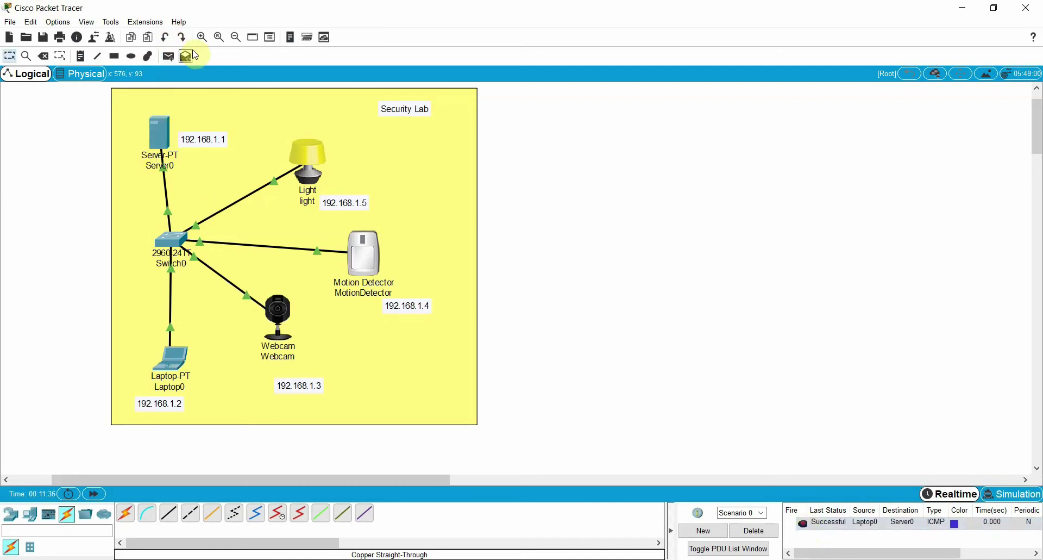
click(168, 55)
click(277, 311)
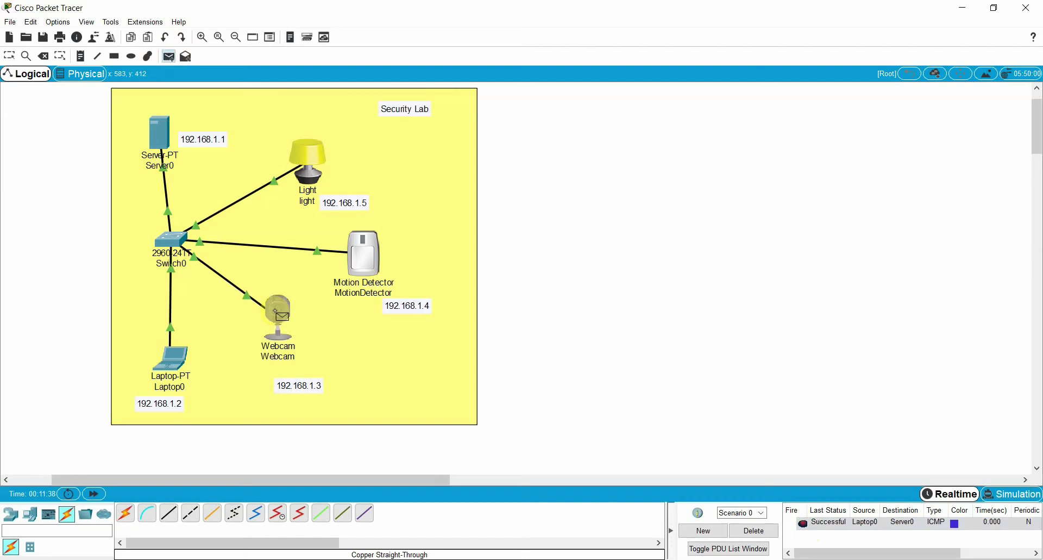
click(161, 136)
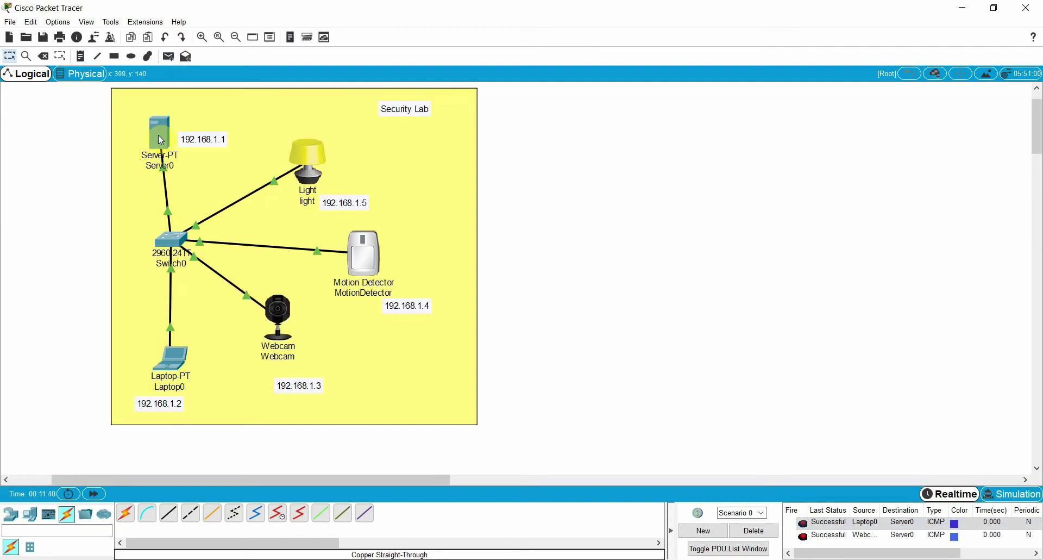
click(174, 56)
click(364, 252)
click(162, 133)
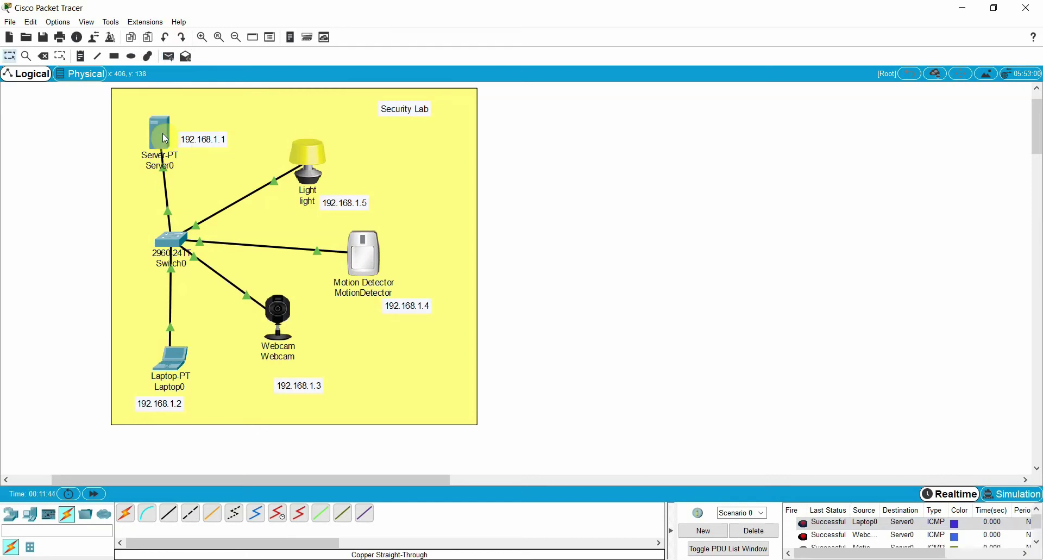
- Clear the PDU list and send a simple ICMP ping from the light to Server0
click(757, 530)
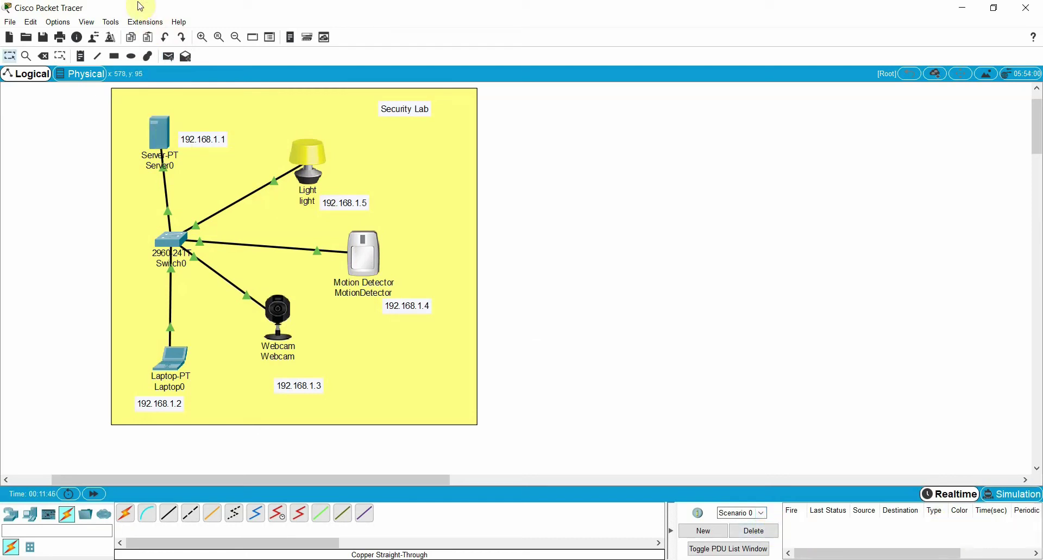
click(174, 58)
click(308, 163)
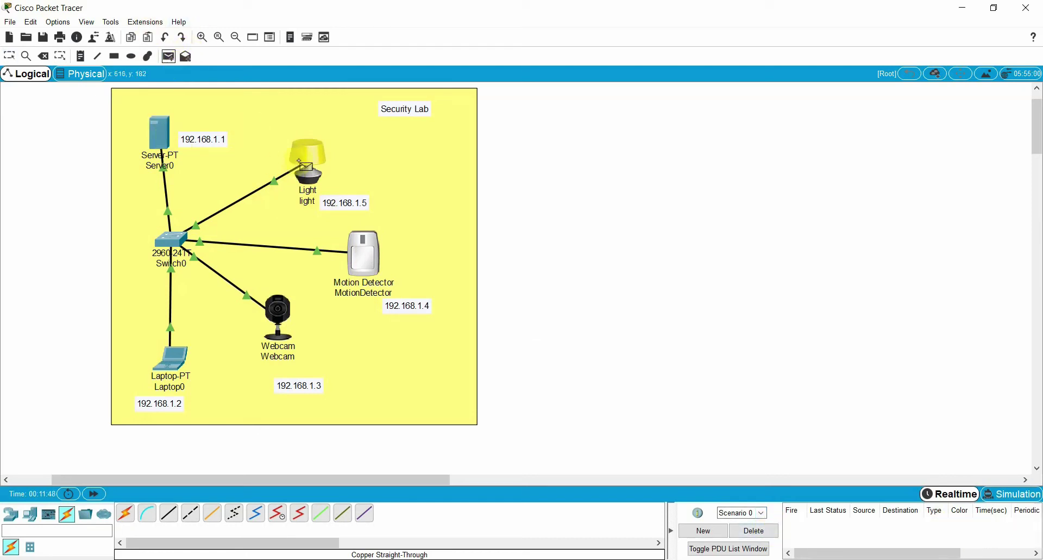
click(159, 135)
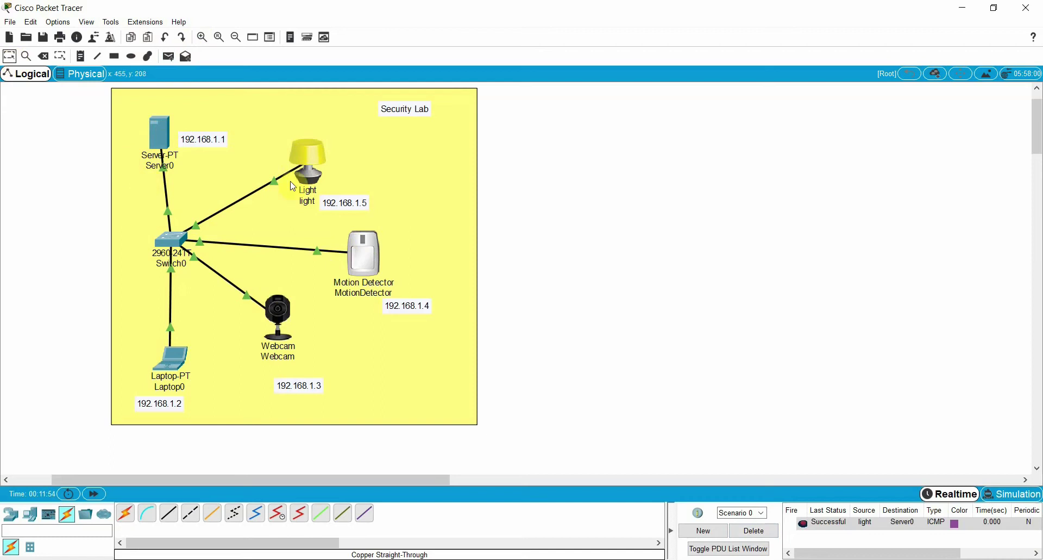
click(162, 139)
- Open Server0's IoT Monitor and attempt to log in to the IoT server
click(484, 139)
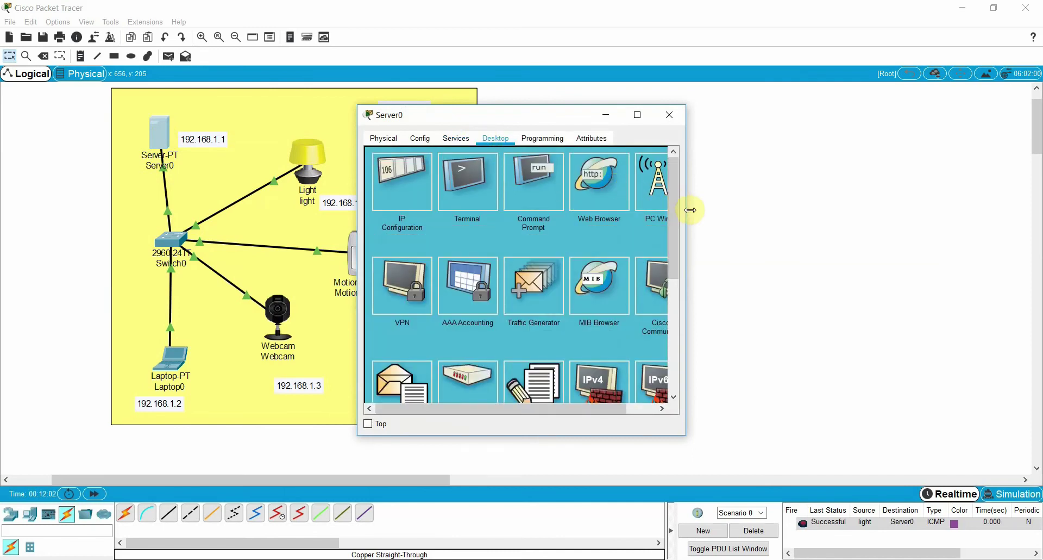
drag(690, 210, 833, 355)
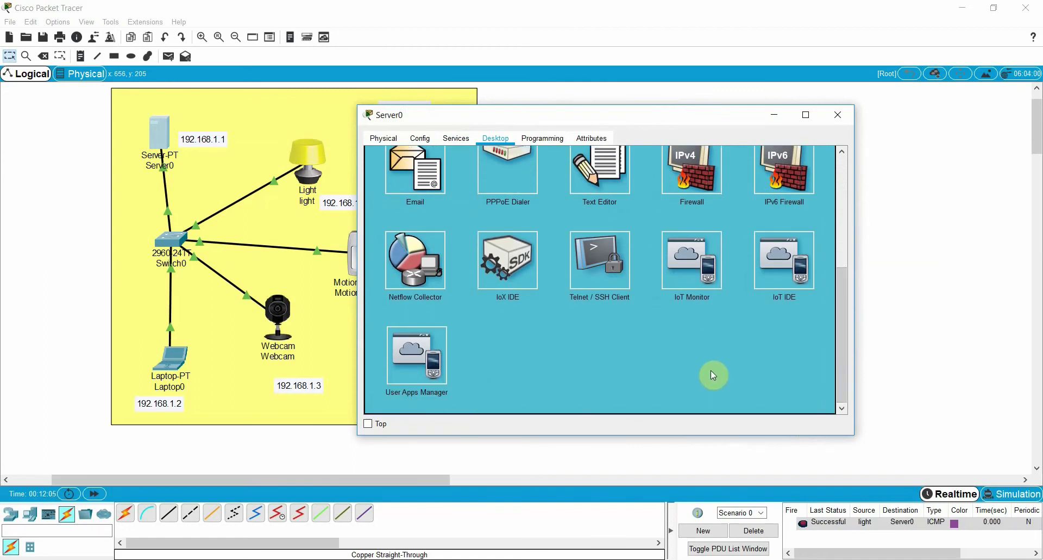
click(694, 271)
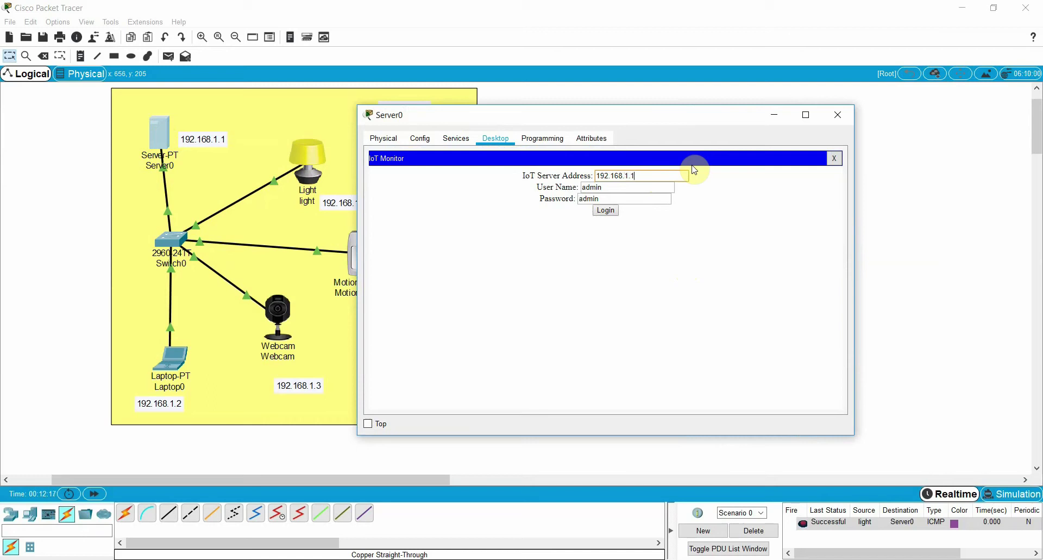
click(612, 189)
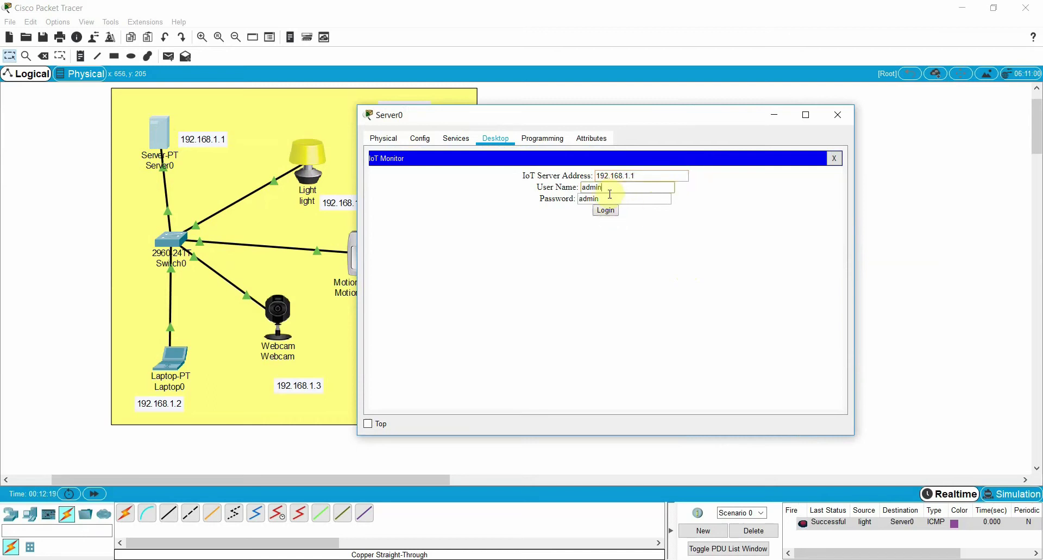
drag(609, 197, 563, 198)
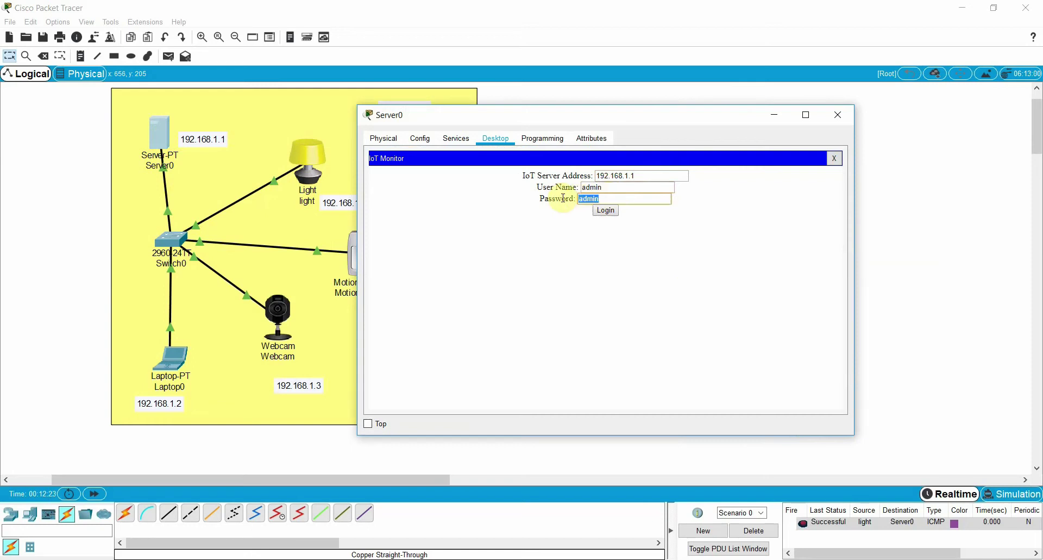
click(606, 212)
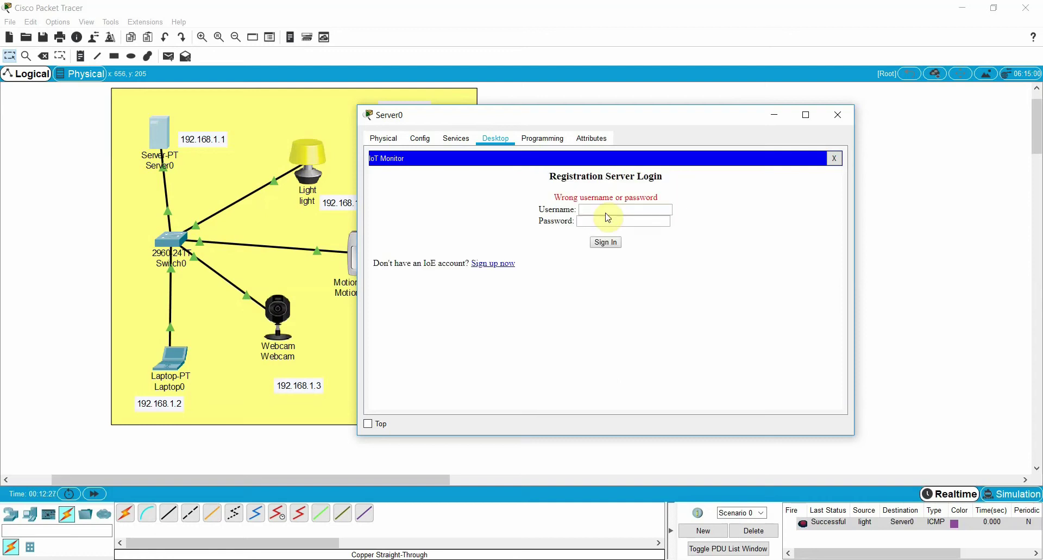
- Sign up a new IoT server account, then close Server0's window
click(494, 263)
click(596, 199)
key(Tab)
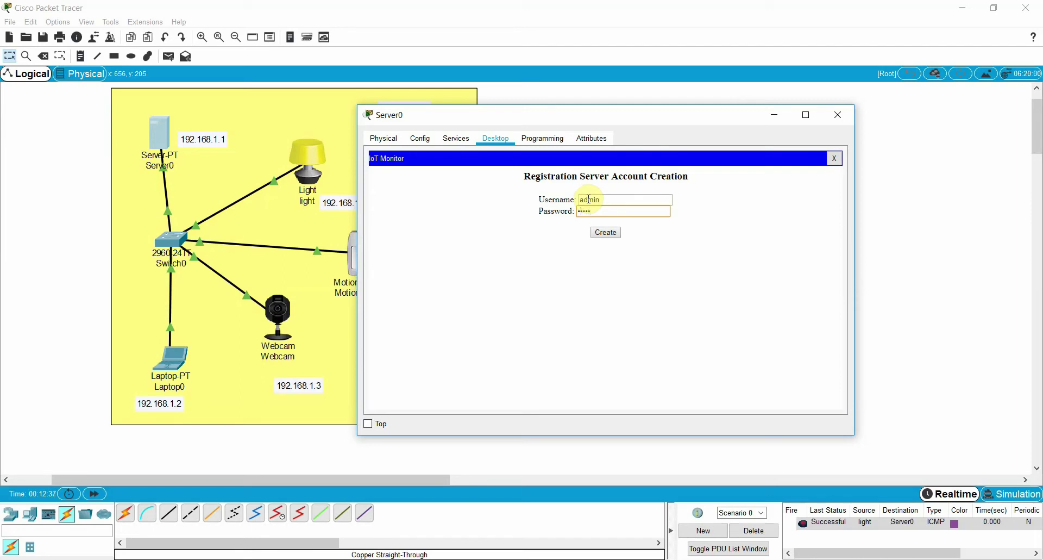
click(606, 233)
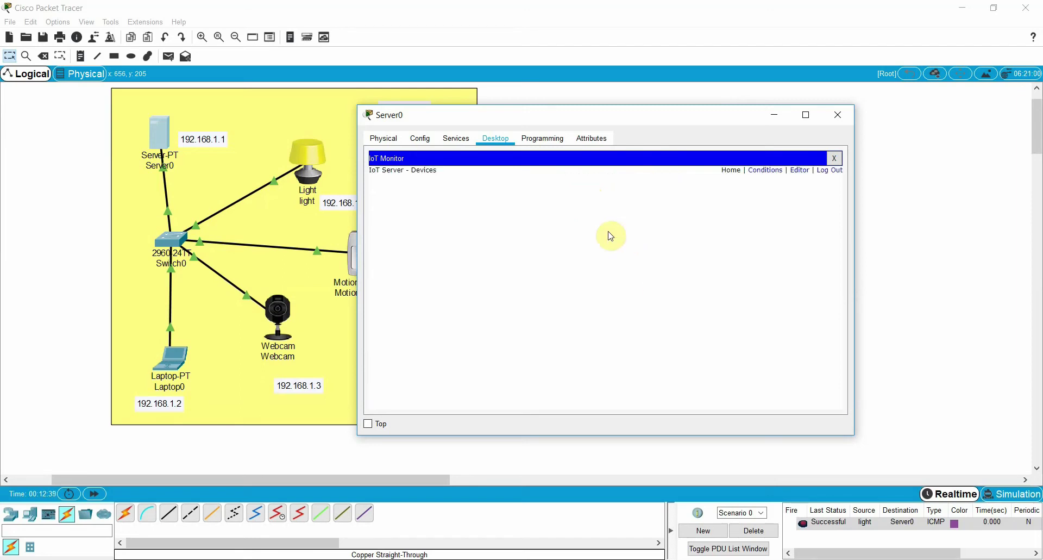
click(850, 122)
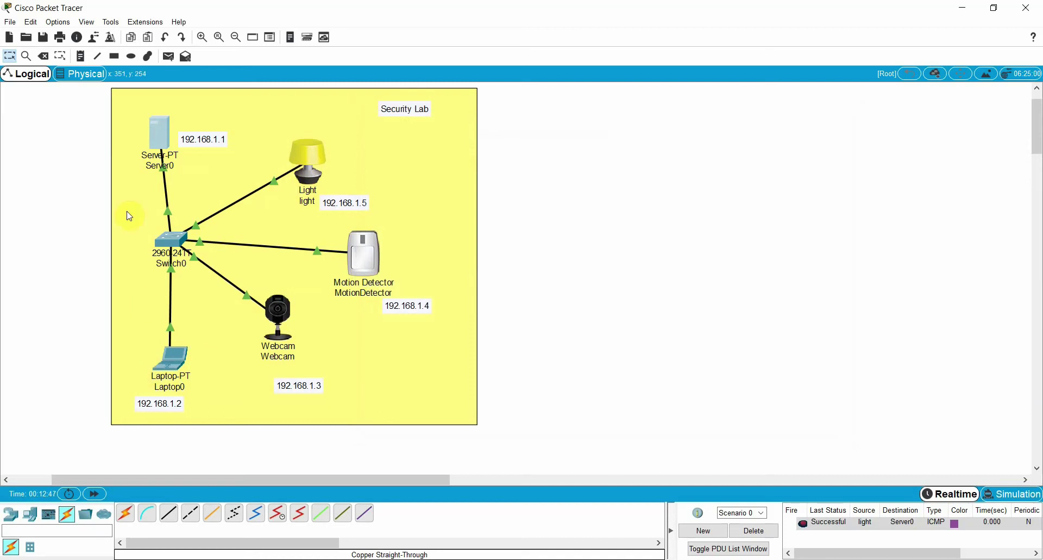
click(283, 312)
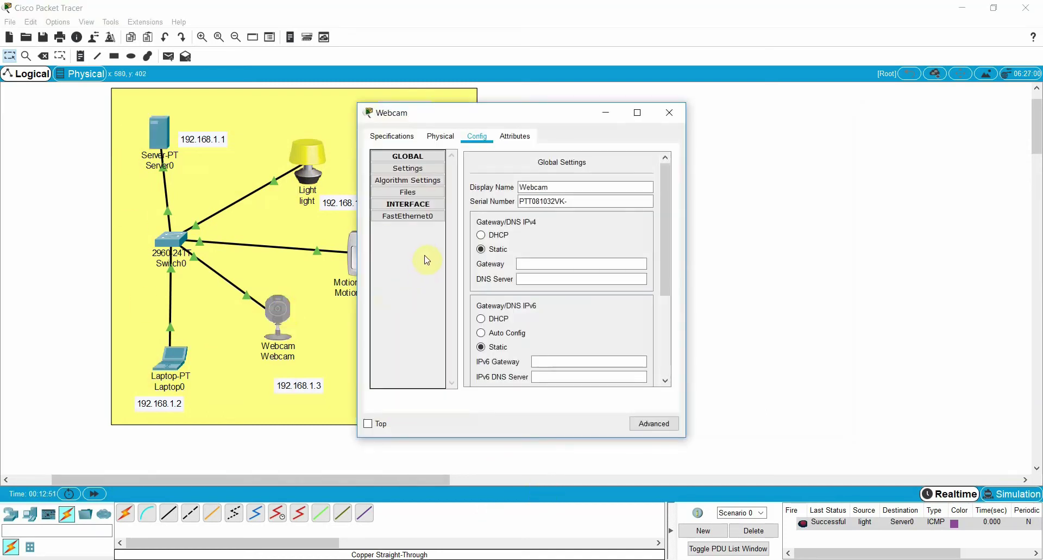
click(426, 216)
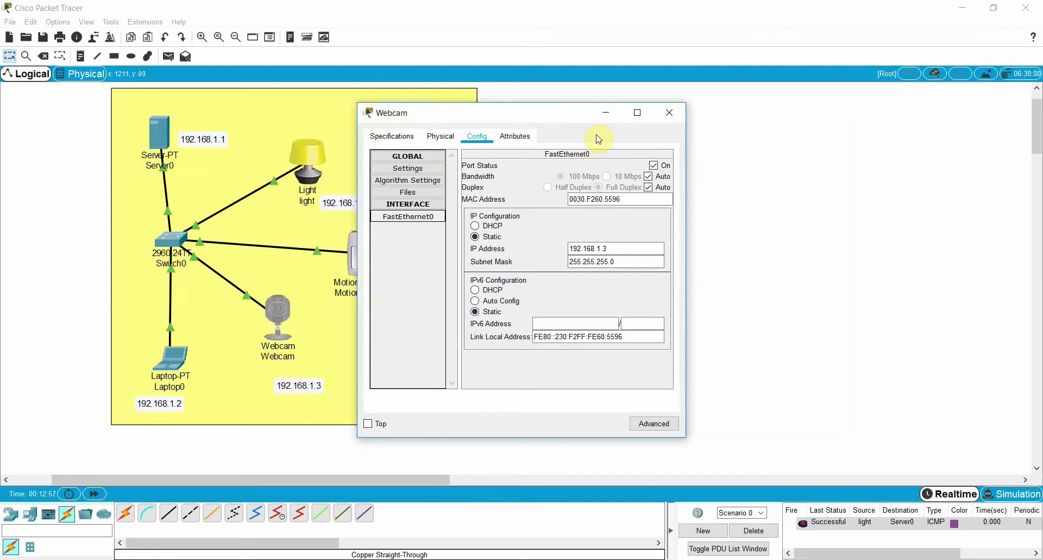
click(408, 203)
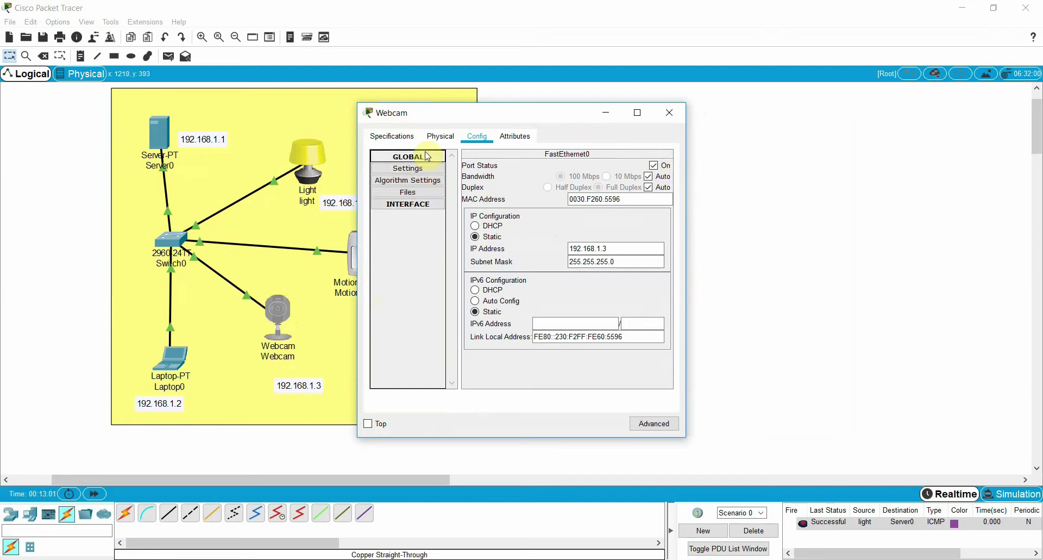
click(421, 156)
click(425, 169)
click(407, 182)
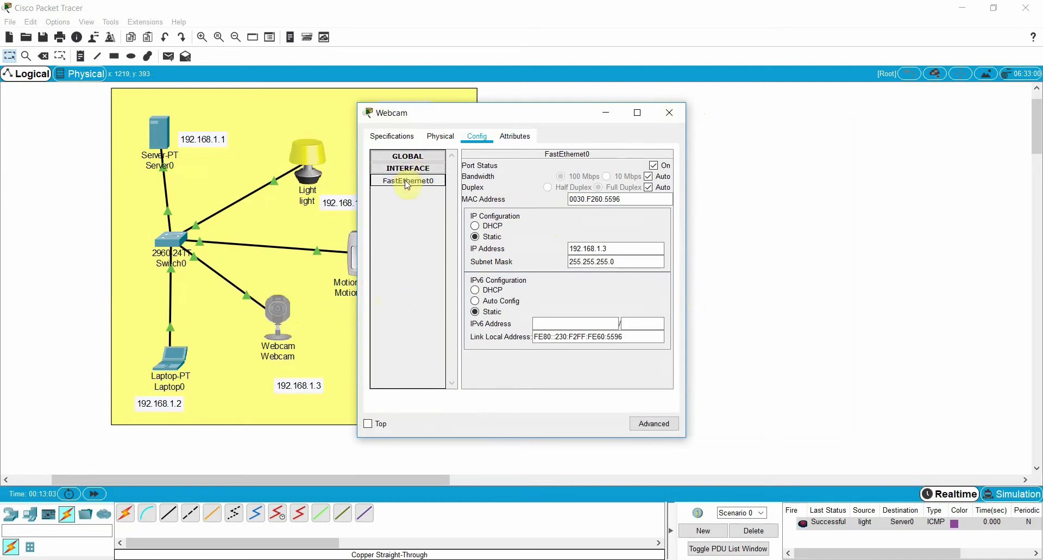
click(412, 156)
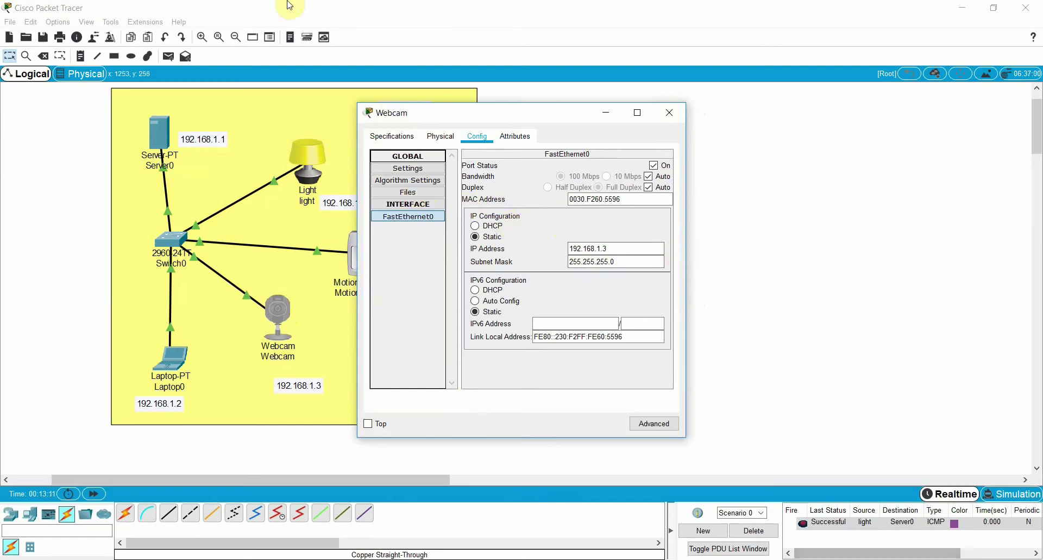
click(680, 116)
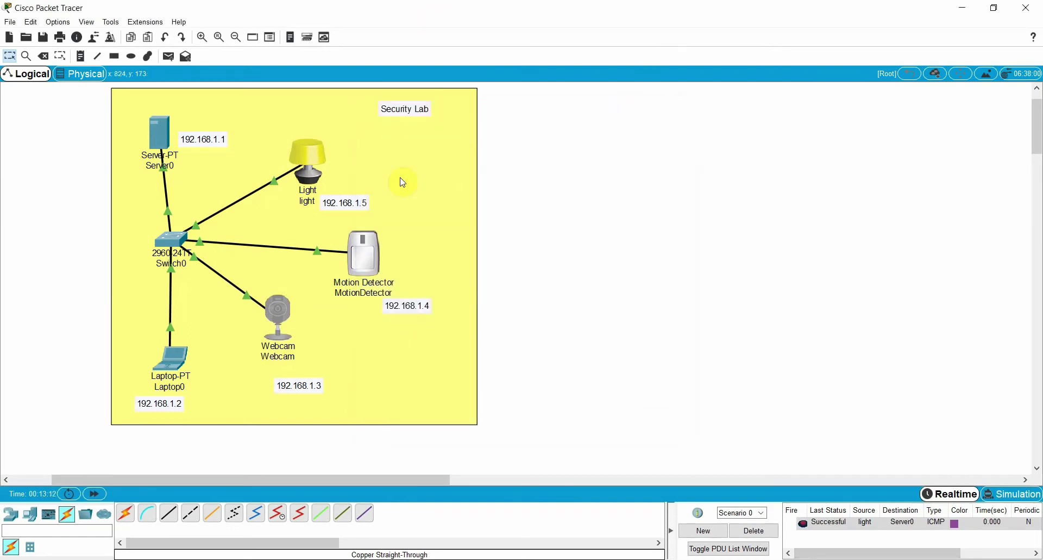
- Connect the MotionDetector to Remote Server 192.168.1.1 with the admin account login
click(375, 258)
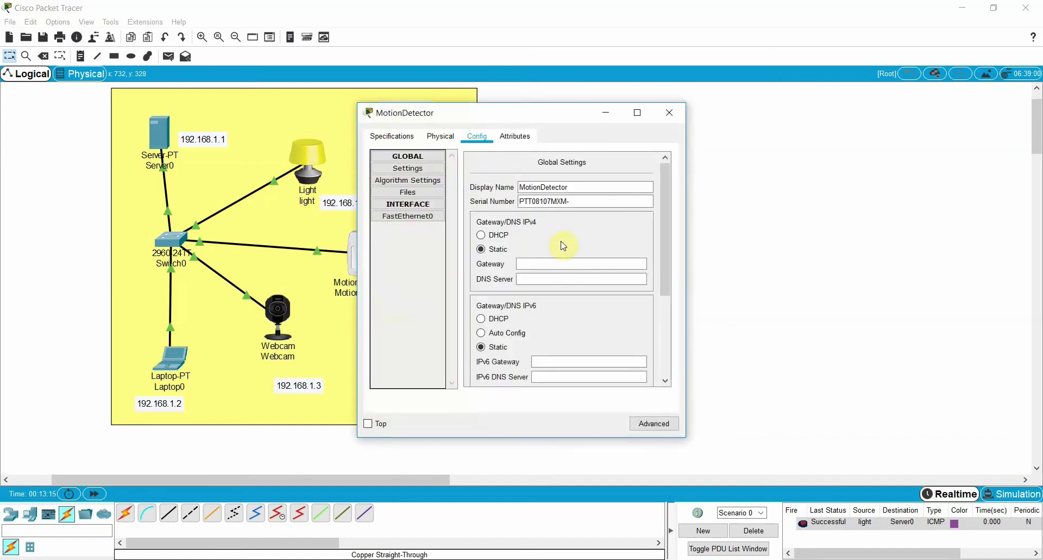
drag(670, 228, 669, 359)
click(519, 305)
click(564, 319)
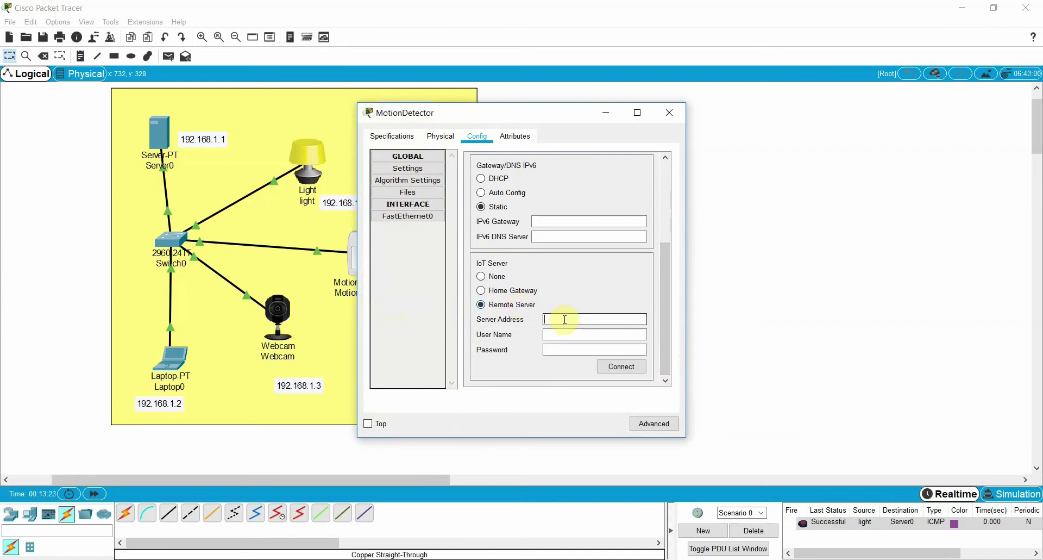
right_click(565, 320)
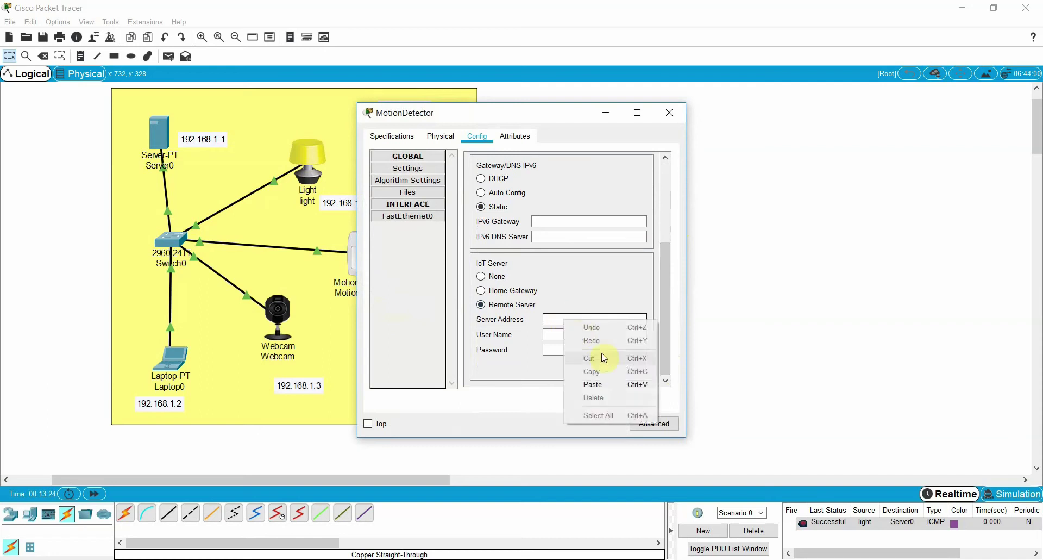
click(611, 388)
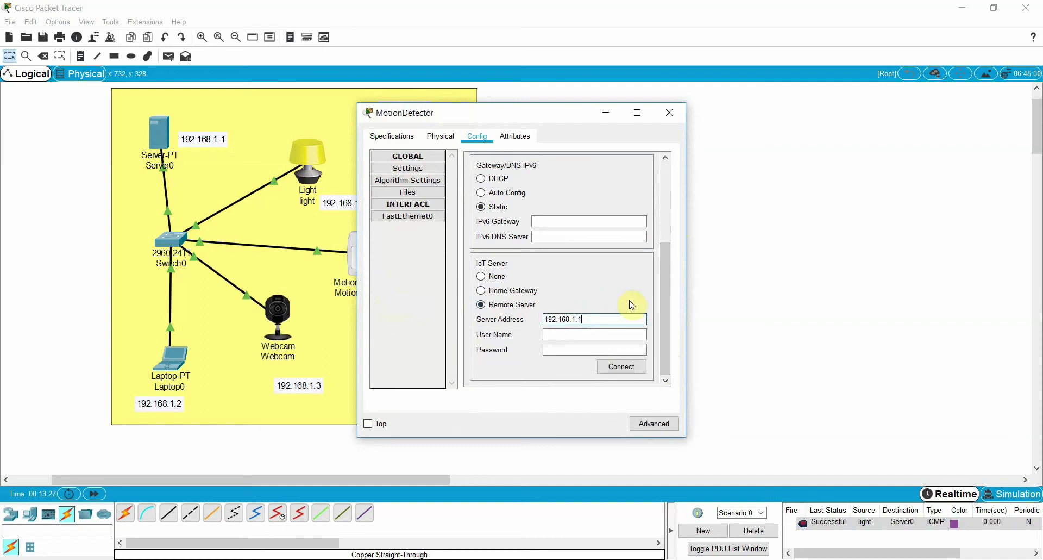
click(586, 334)
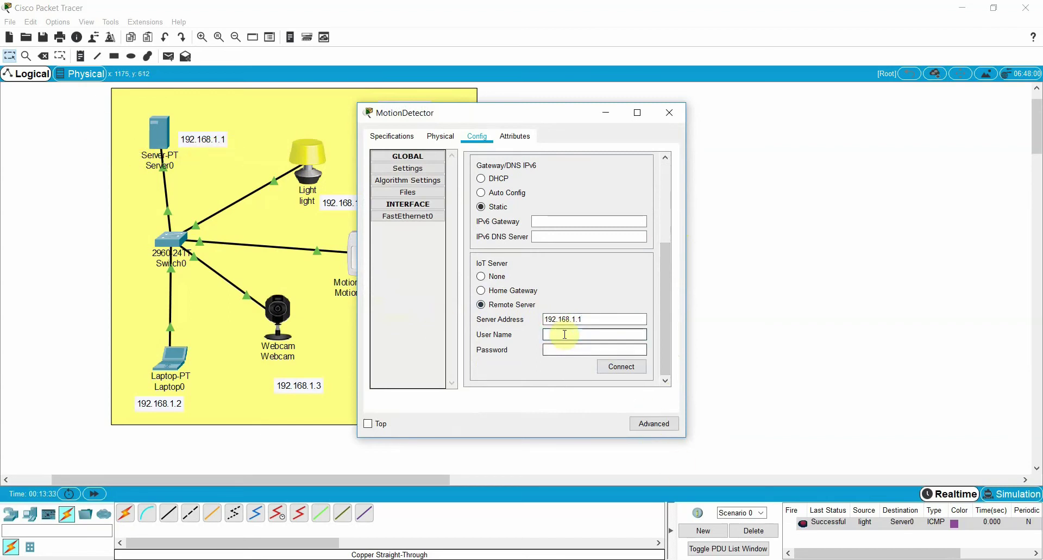
text(admin)
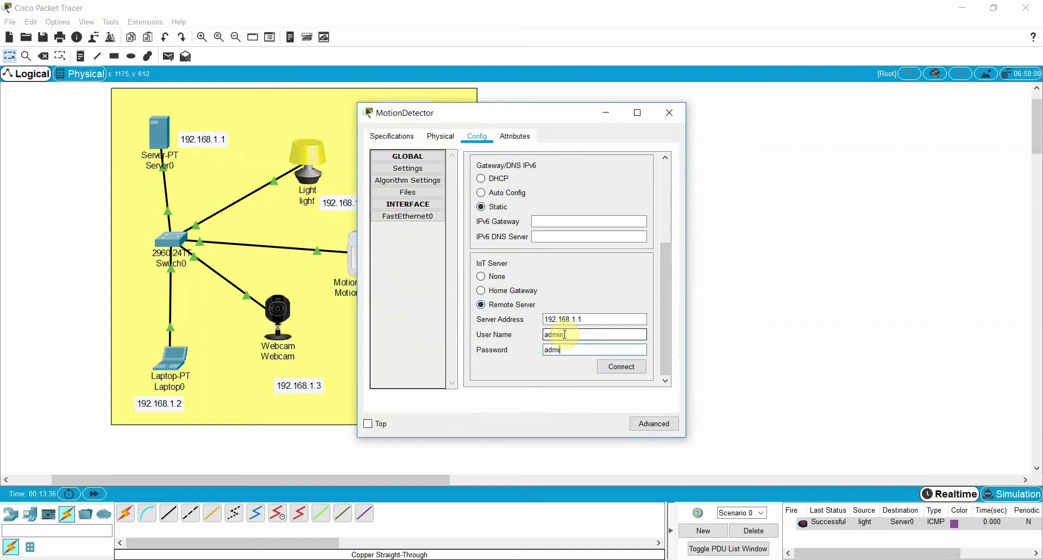
click(618, 366)
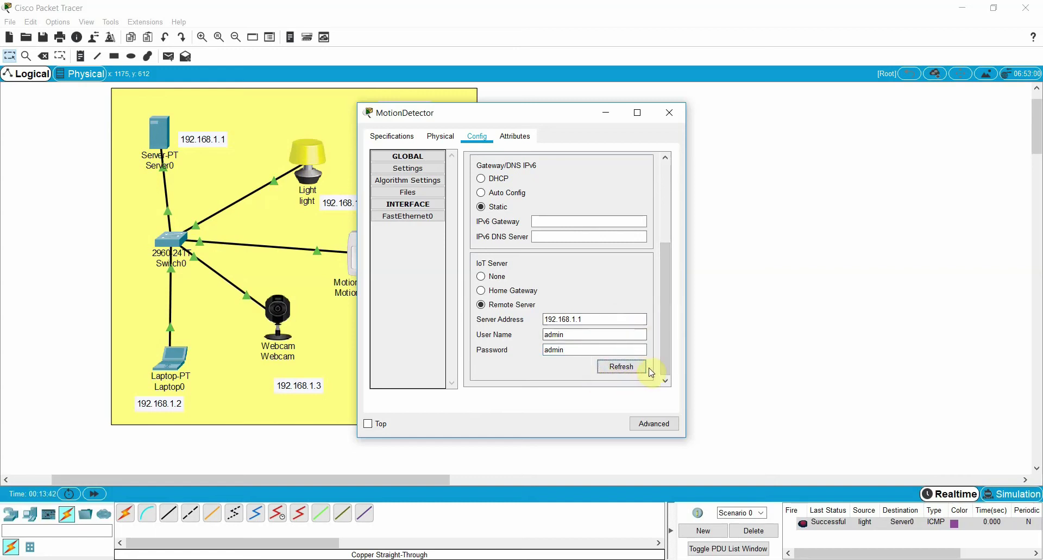
drag(685, 249, 763, 256)
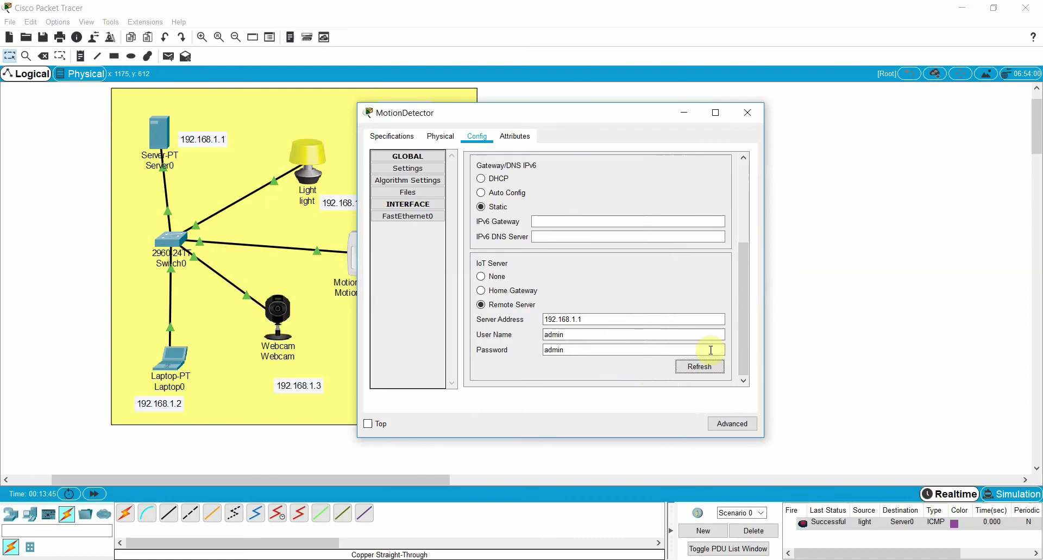
- Register the light with Remote Server 192.168.1.1 using the account login and connect
click(751, 112)
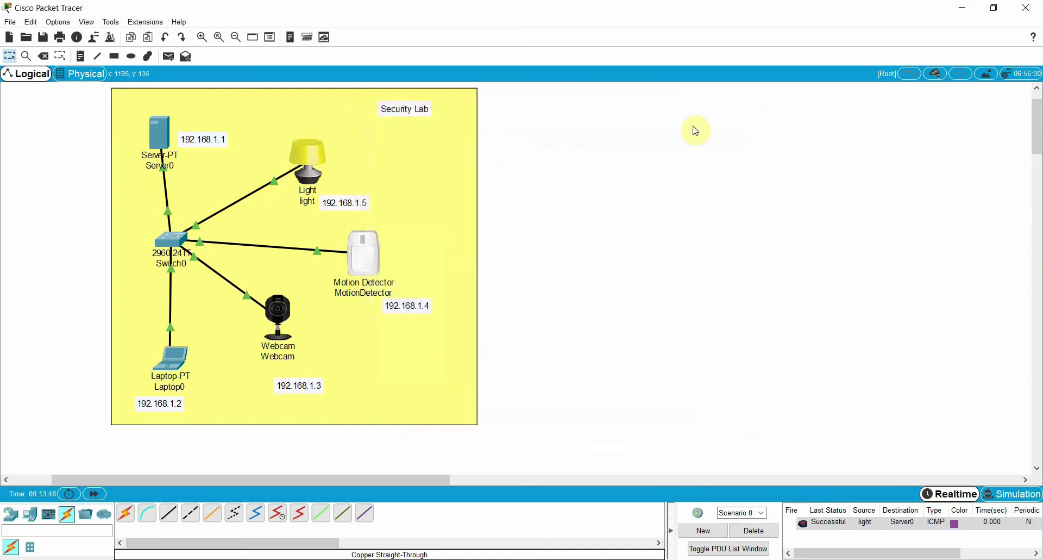
drag(311, 164, 326, 162)
drag(533, 121, 737, 98)
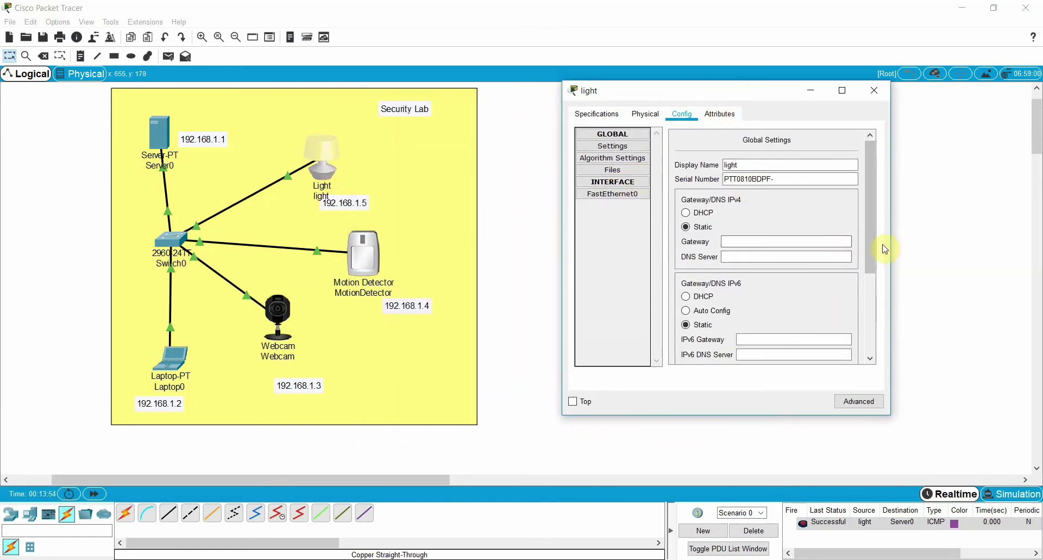
scroll(869, 256, down, 2)
scroll(878, 311, down, 5)
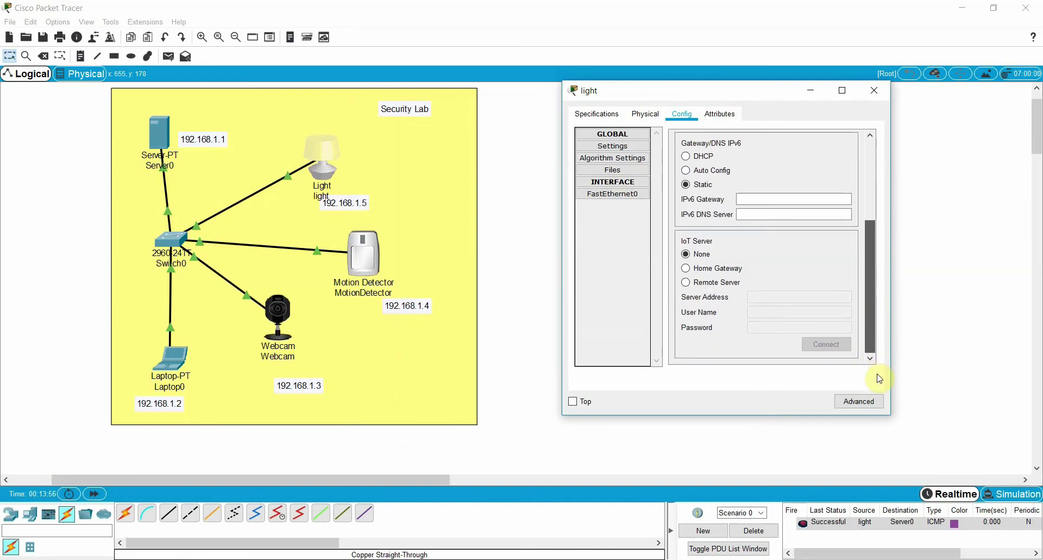
click(717, 283)
click(761, 296)
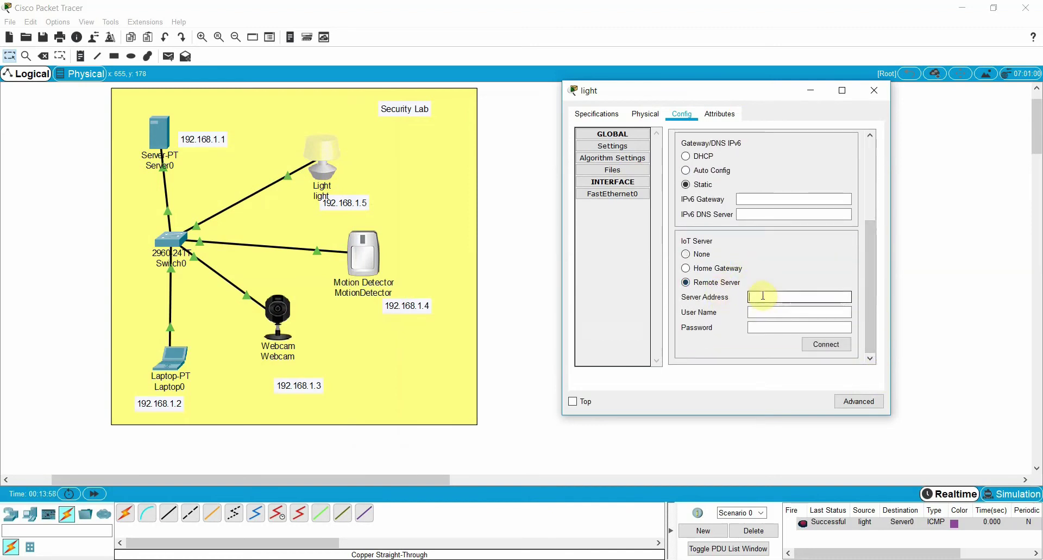
text(192.168.1.2)
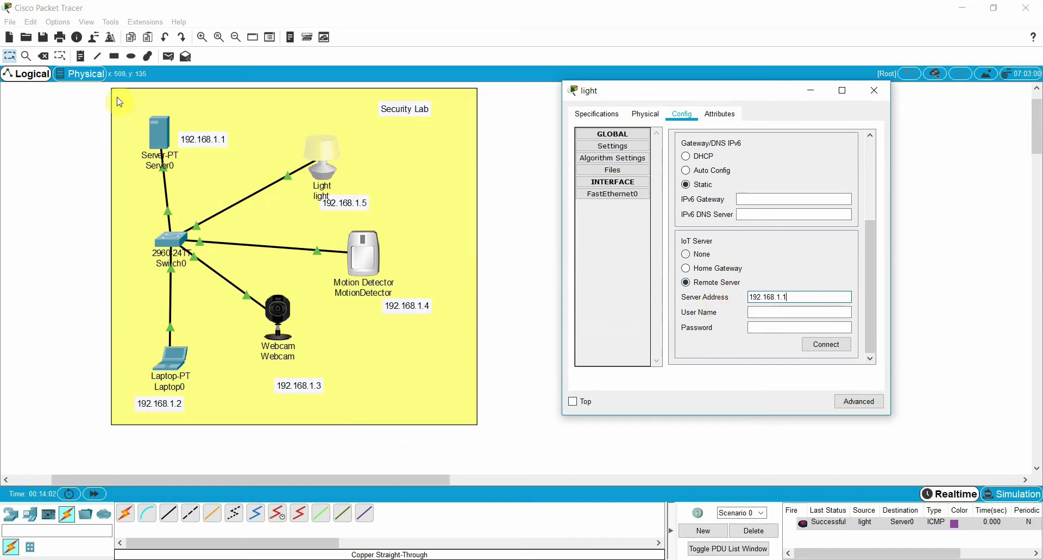
click(767, 312)
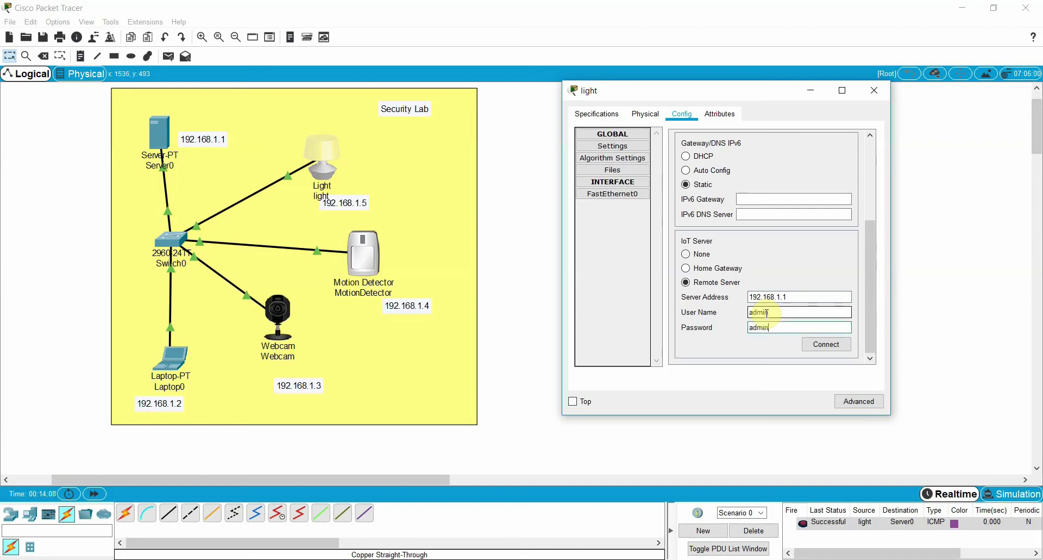
click(842, 349)
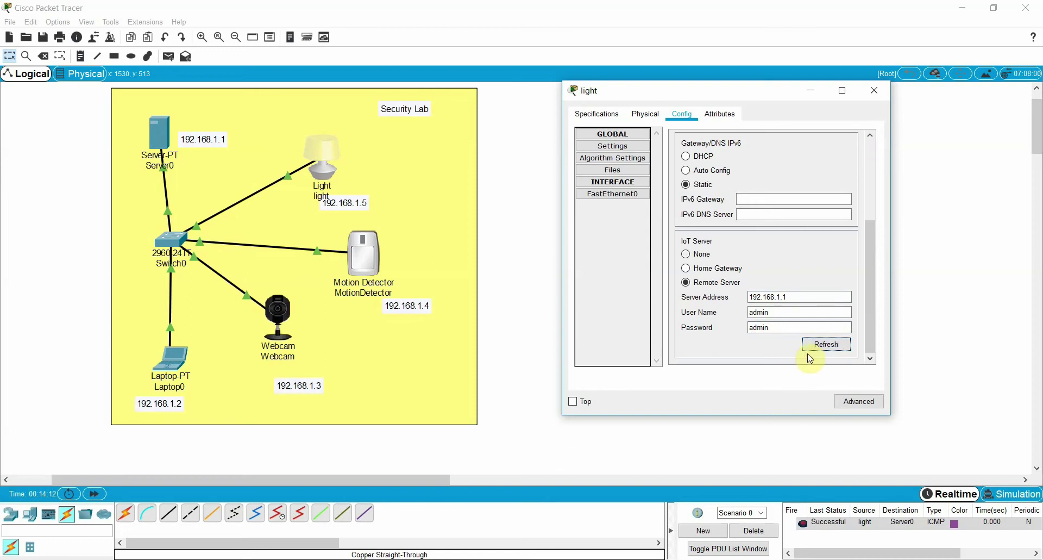
- Connect the Webcam to Remote Server 192.168.1.1 with the account login, then close its settings
click(885, 85)
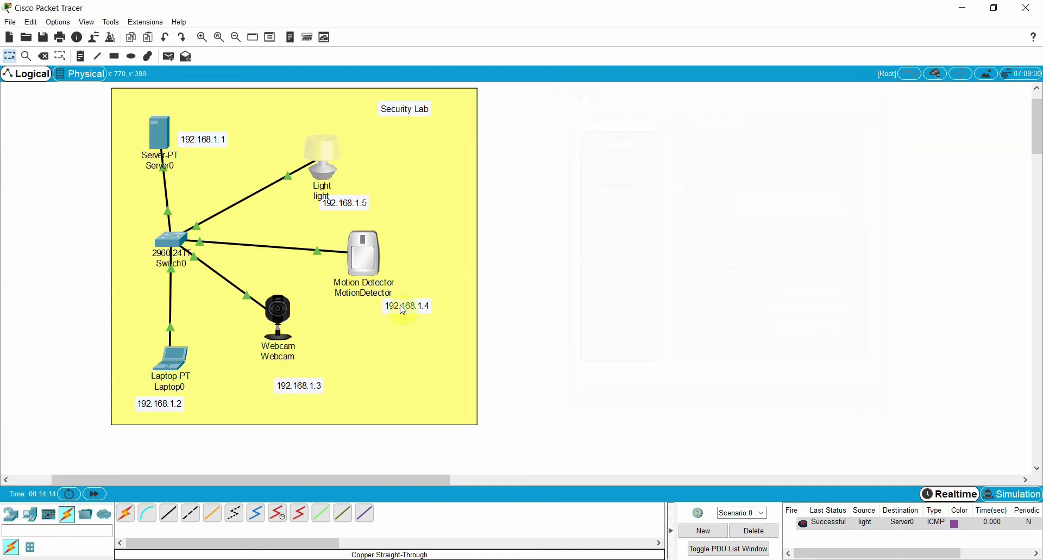
click(279, 313)
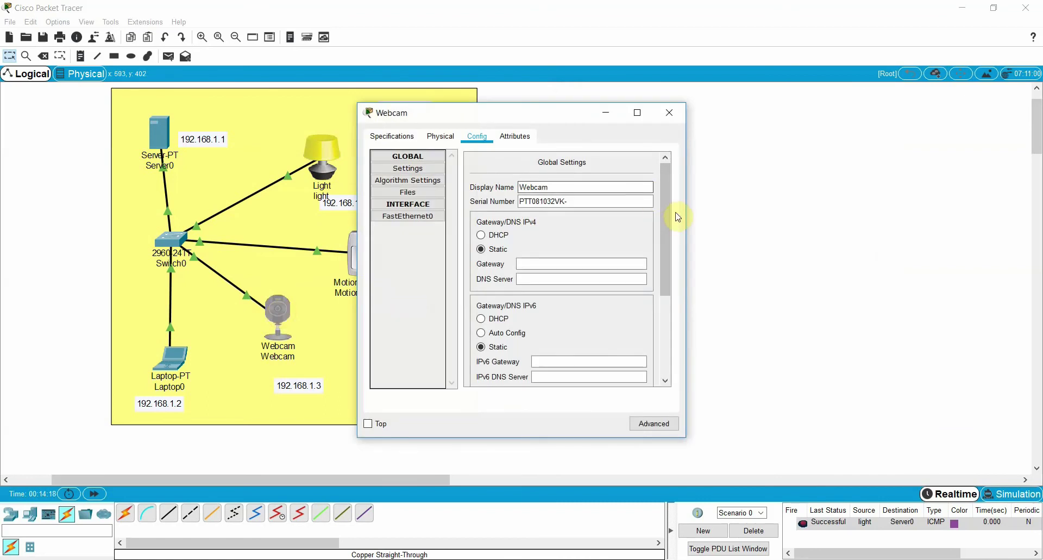
drag(670, 251, 661, 349)
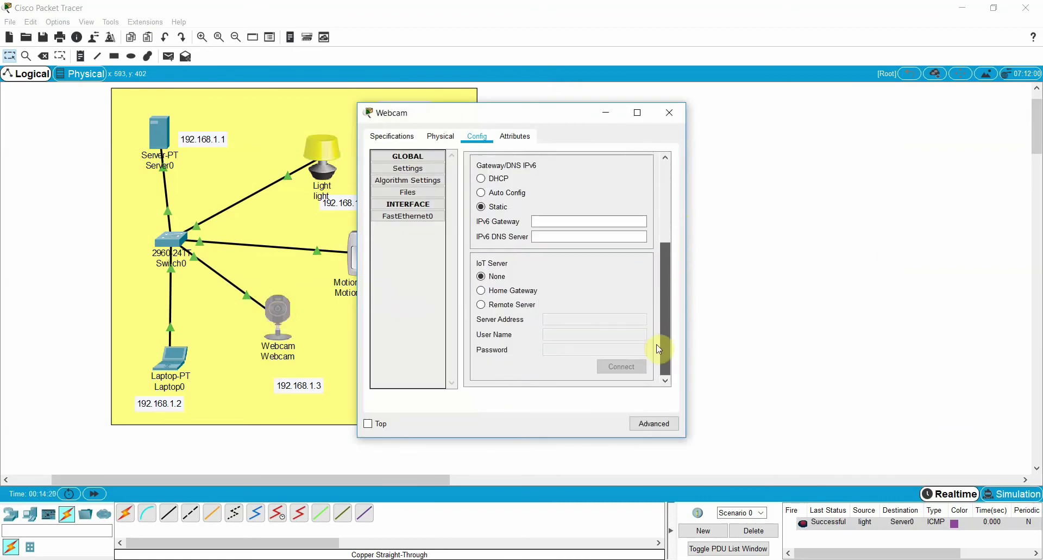
click(500, 307)
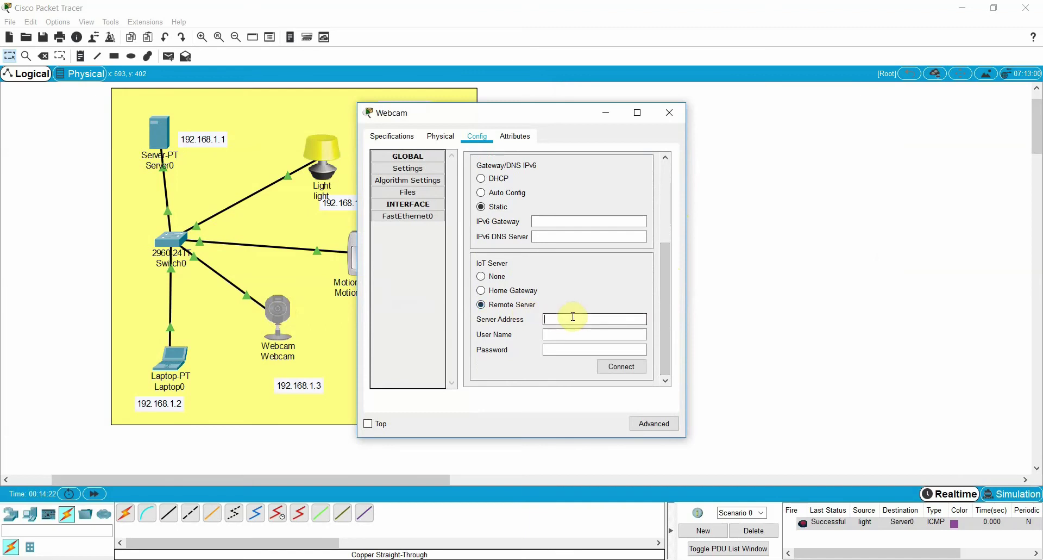
click(574, 319)
text(192.168.1.2)
click(565, 330)
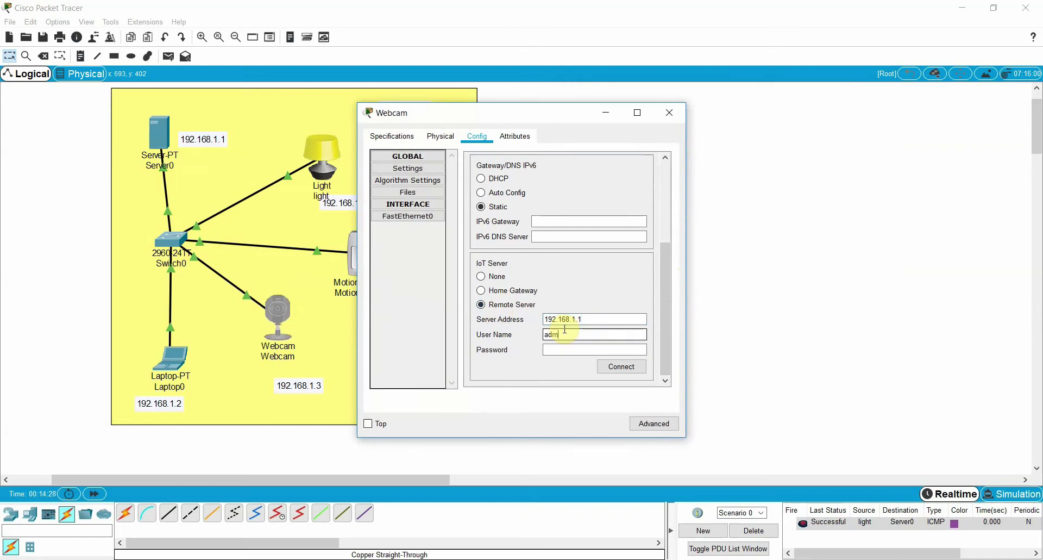
key(Tab)
click(626, 367)
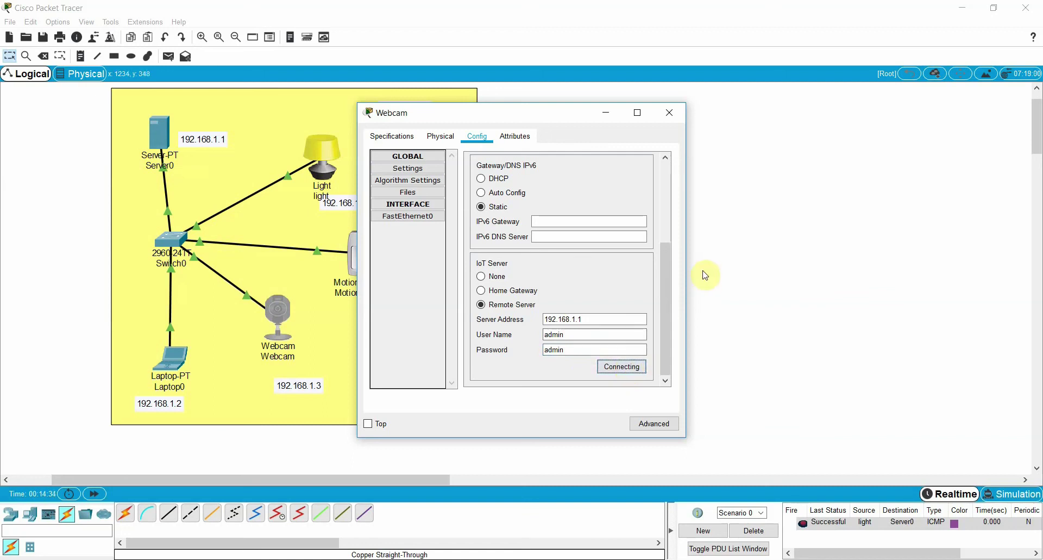
click(625, 366)
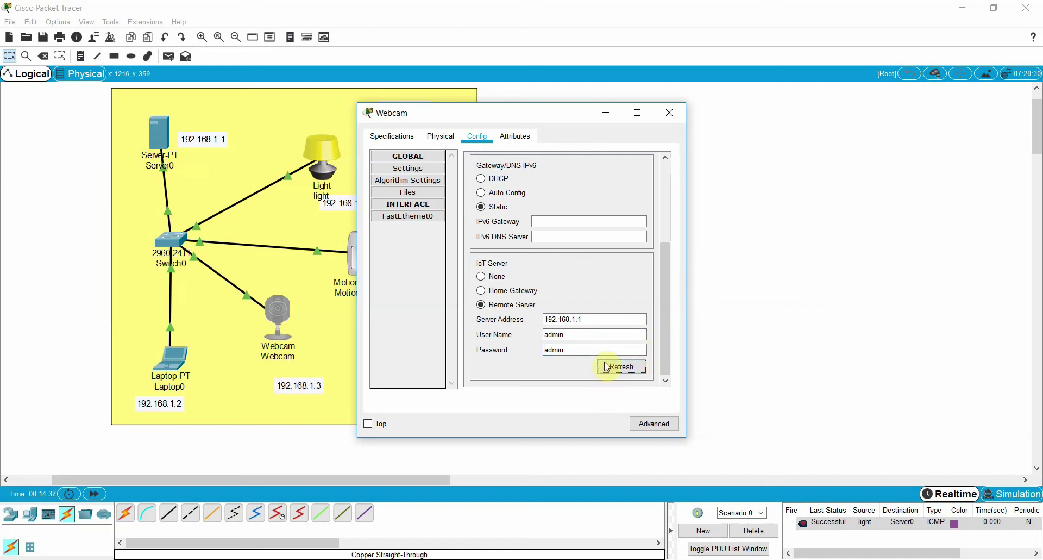
click(676, 114)
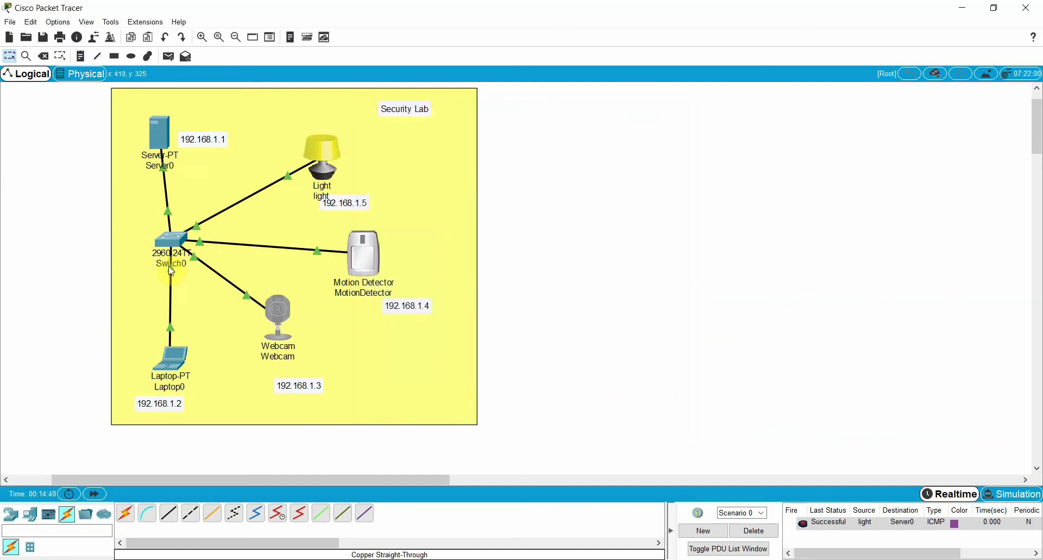
- Reposition Laptop1 and place its 192.168.1.2 address label just below it
drag(164, 367, 155, 372)
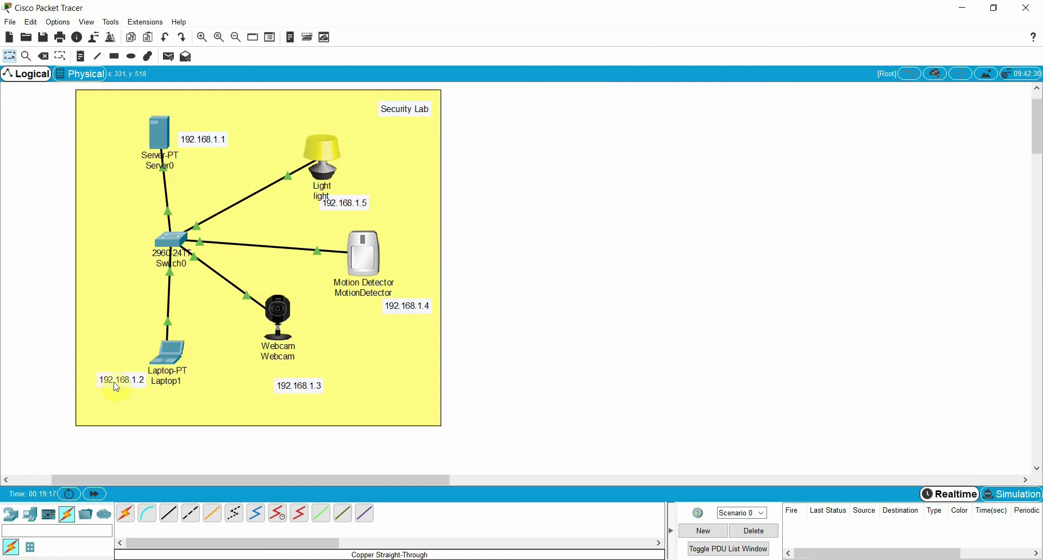
drag(122, 385, 157, 399)
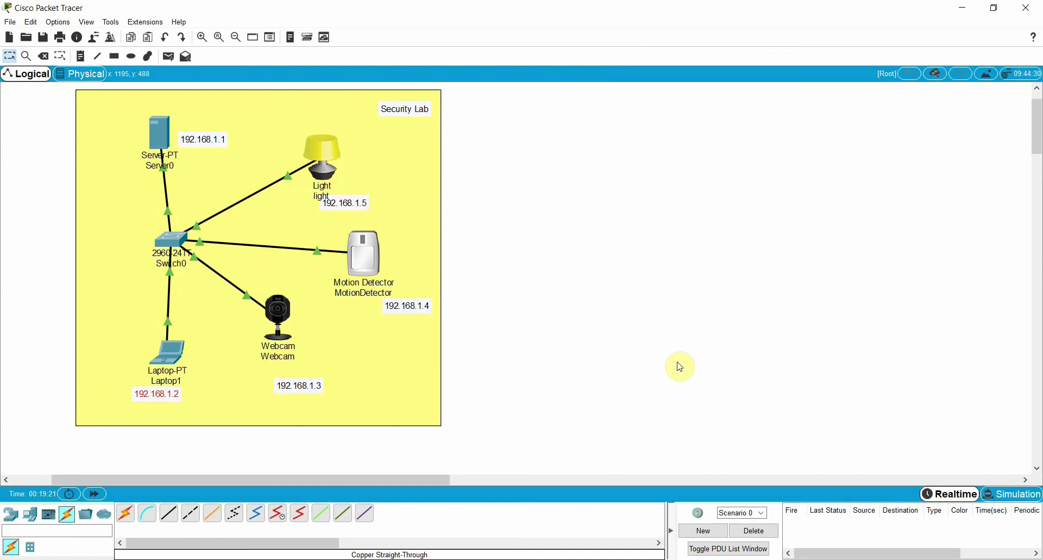
click(575, 269)
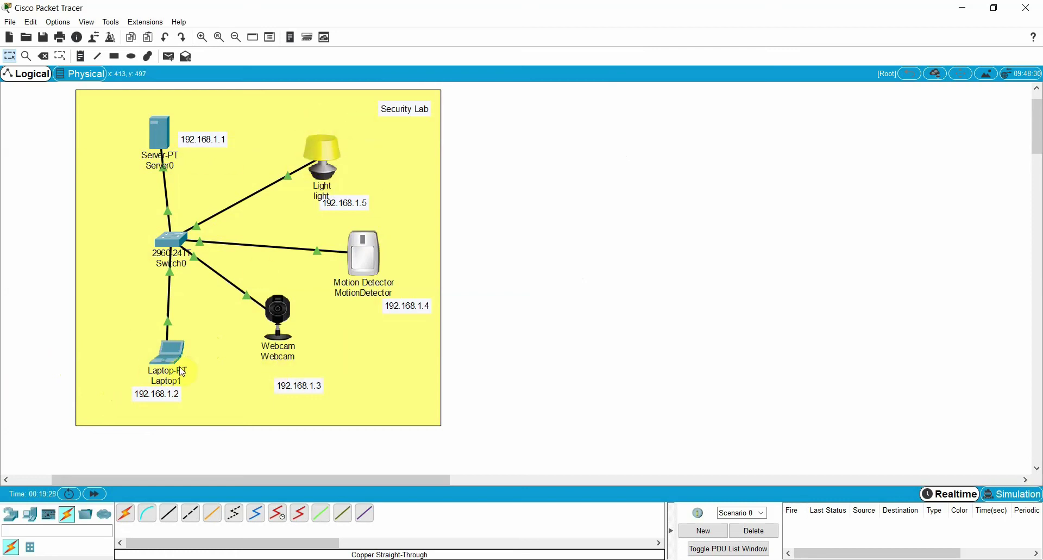
mouse_move(178, 359)
click(170, 359)
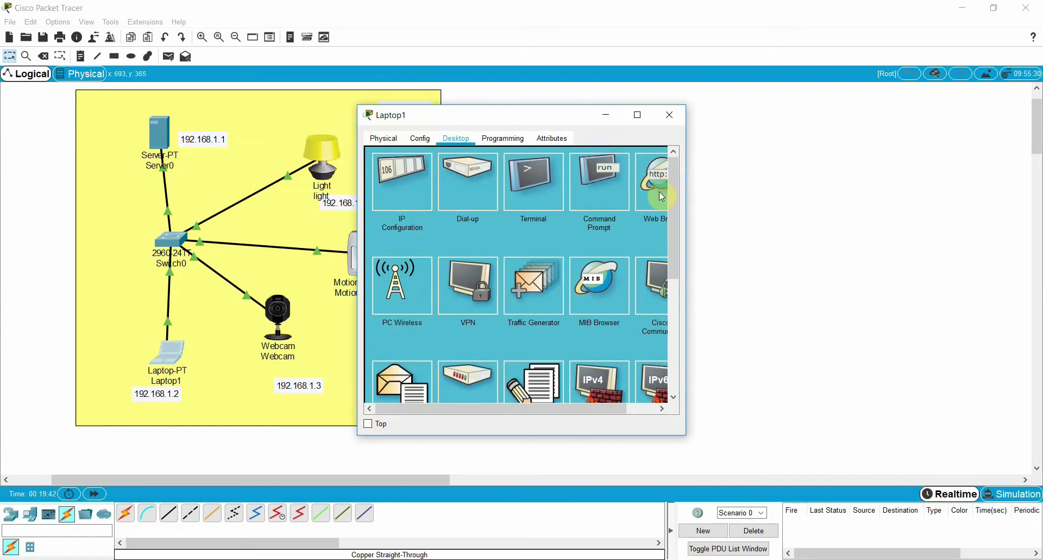
drag(685, 197, 927, 202)
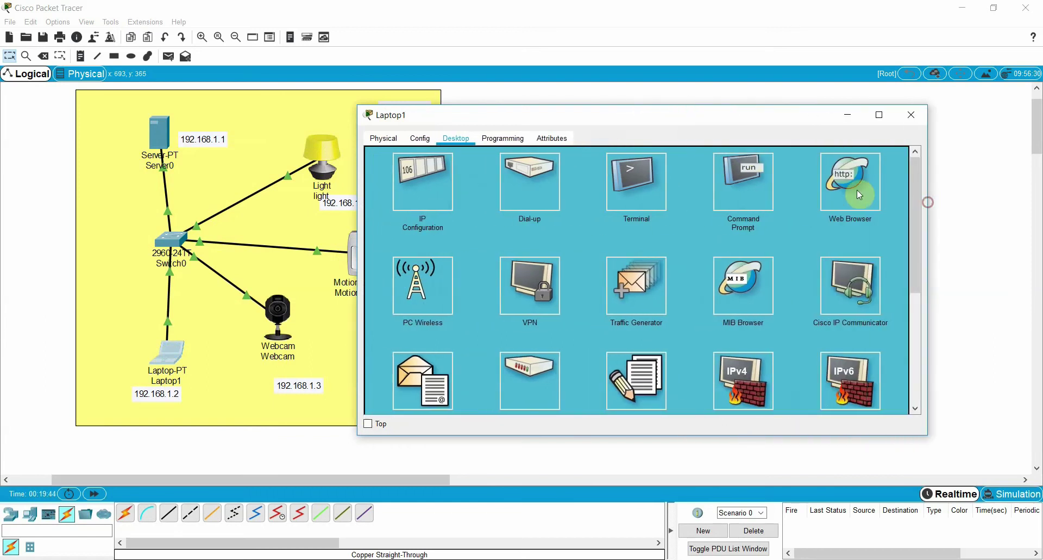
click(845, 188)
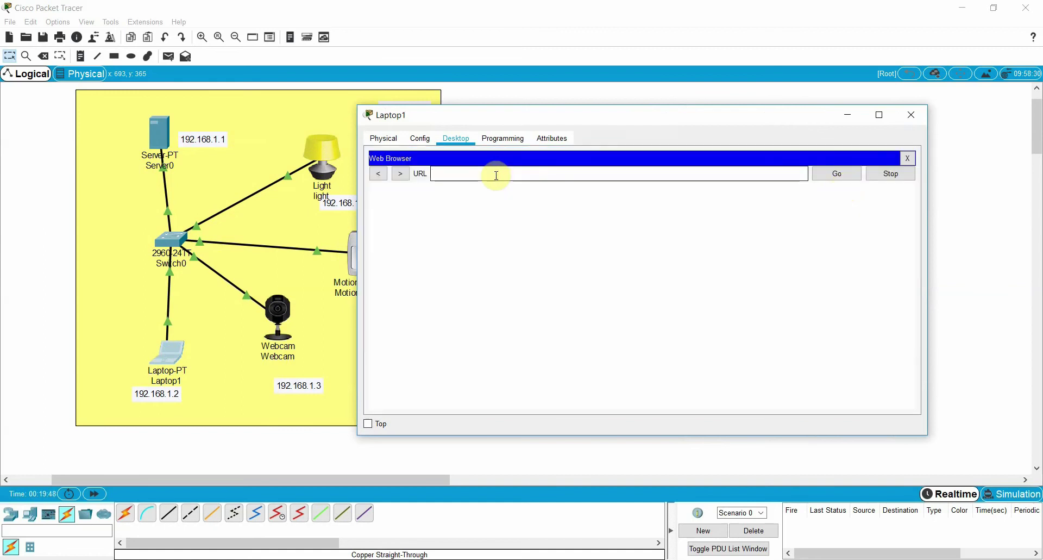
right_click(496, 175)
click(524, 240)
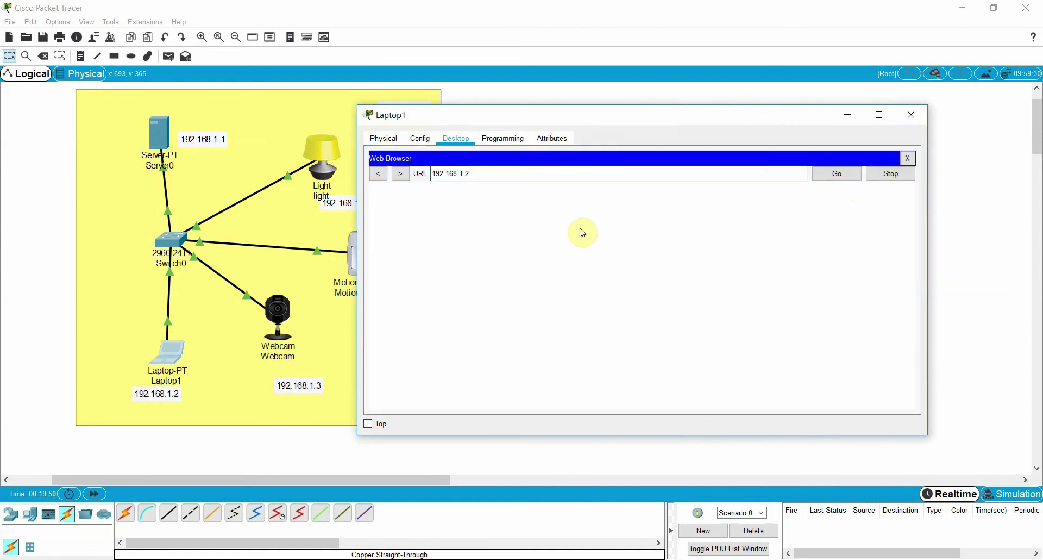
key(Return)
click(624, 214)
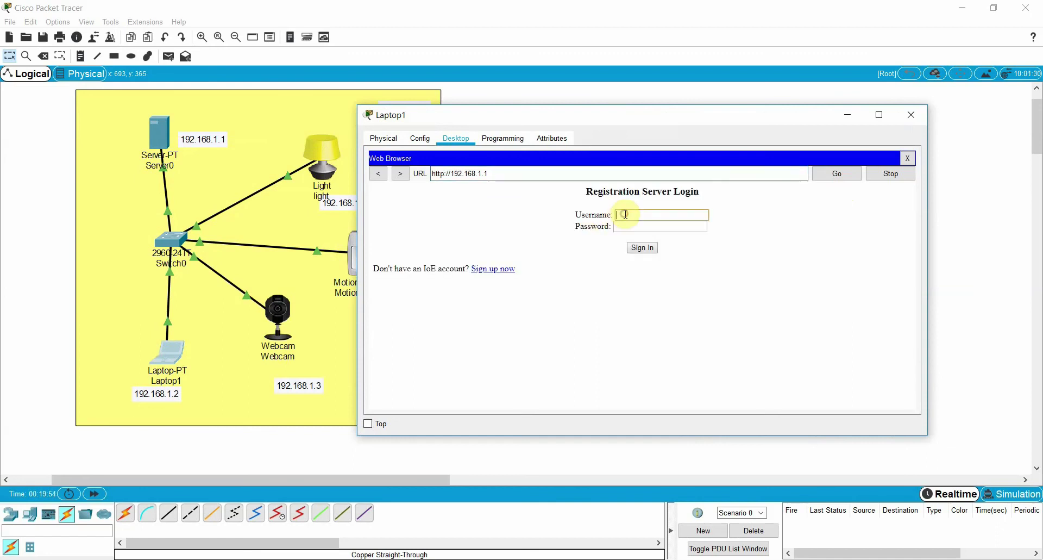
text(admin)
key(Tab)
click(641, 247)
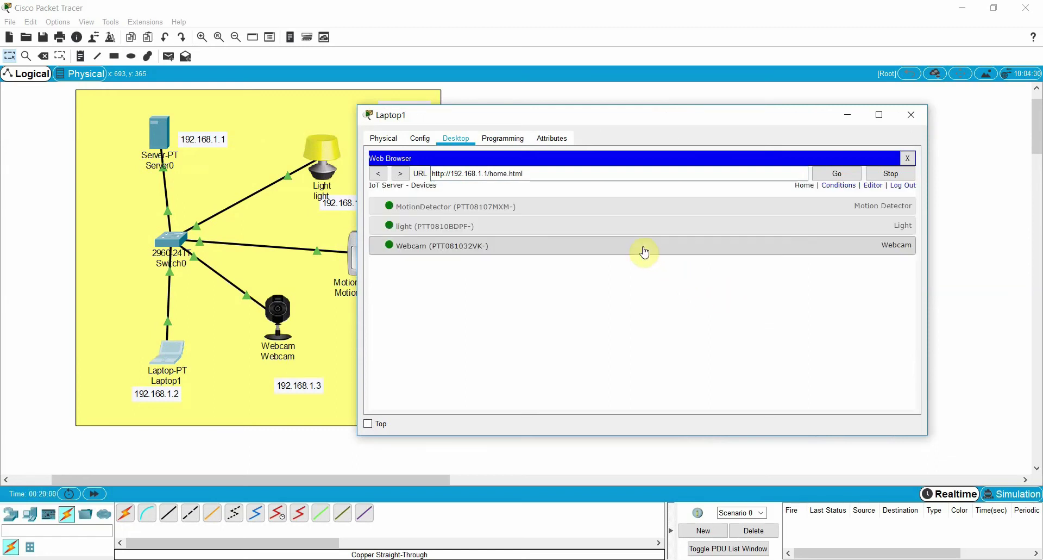
- Expand the MotionDetector, light and Webcam entries to show their controls
click(532, 206)
drag(594, 127, 706, 101)
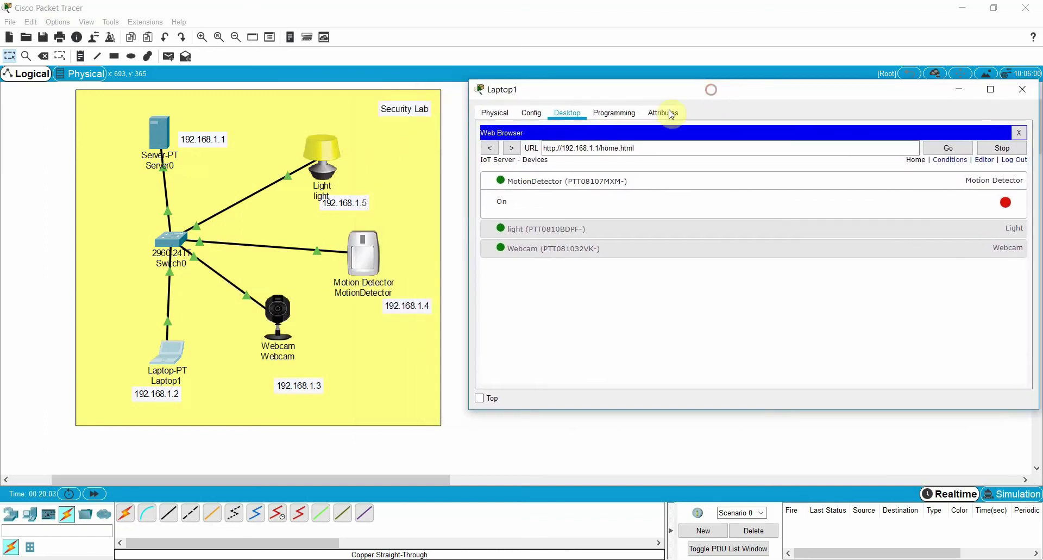
click(562, 234)
click(545, 283)
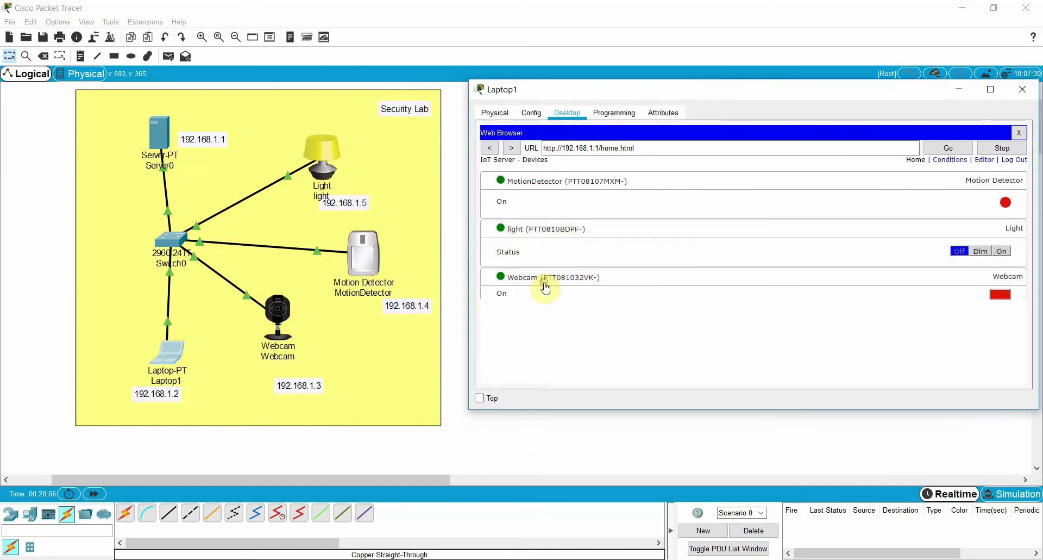
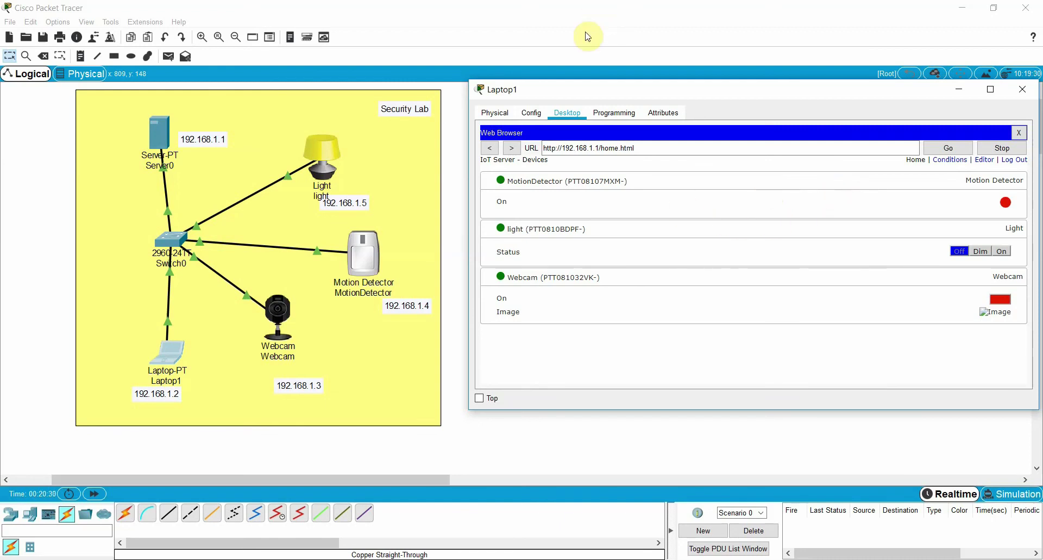
- Shift the Laptop1 window showing the IoT Server Devices page slightly up and left
drag(577, 91, 561, 74)
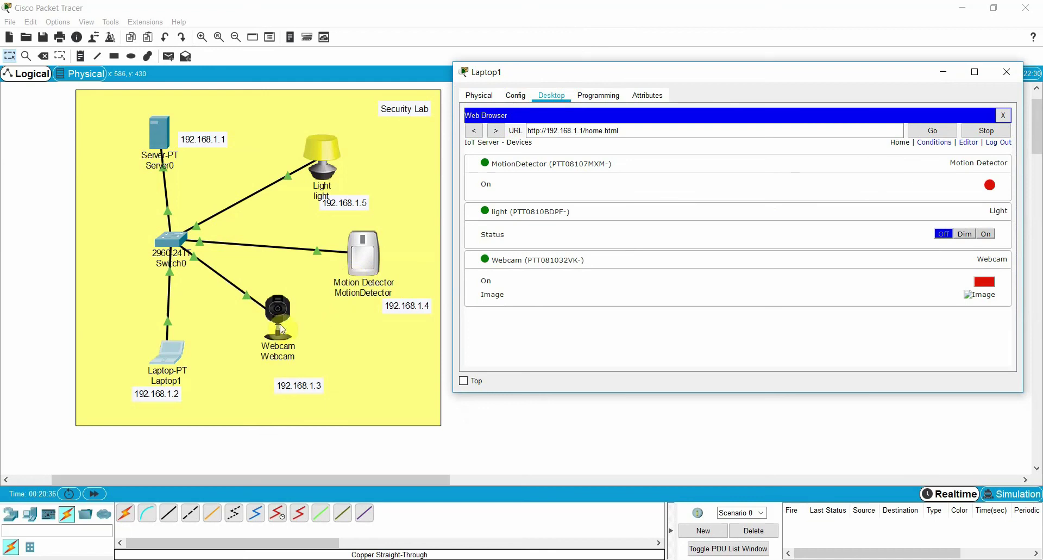
- Start a new rule named motionDetection that triggers when MotionDetector On is true
click(940, 144)
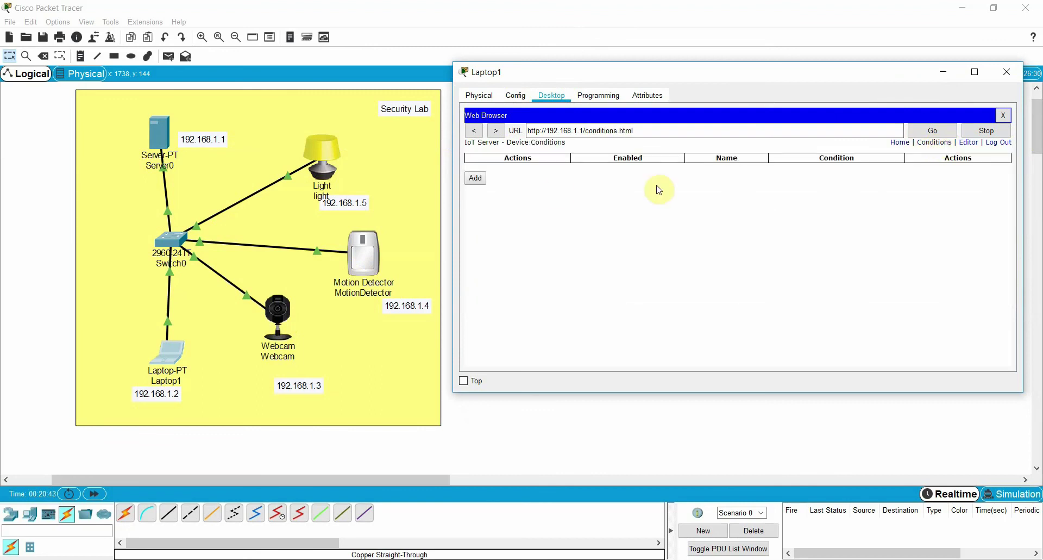
click(476, 178)
click(624, 167)
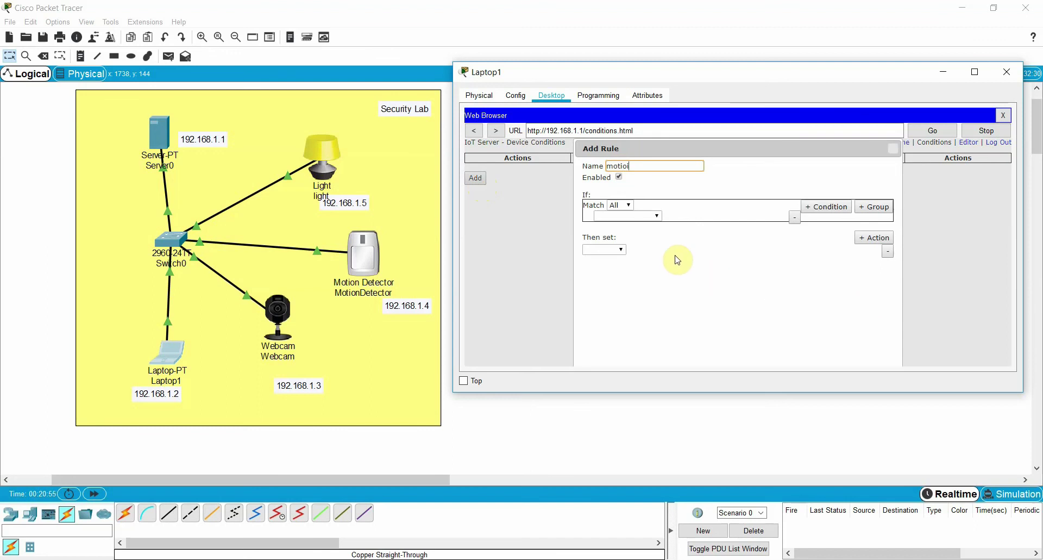
key(BackSpace)
click(652, 215)
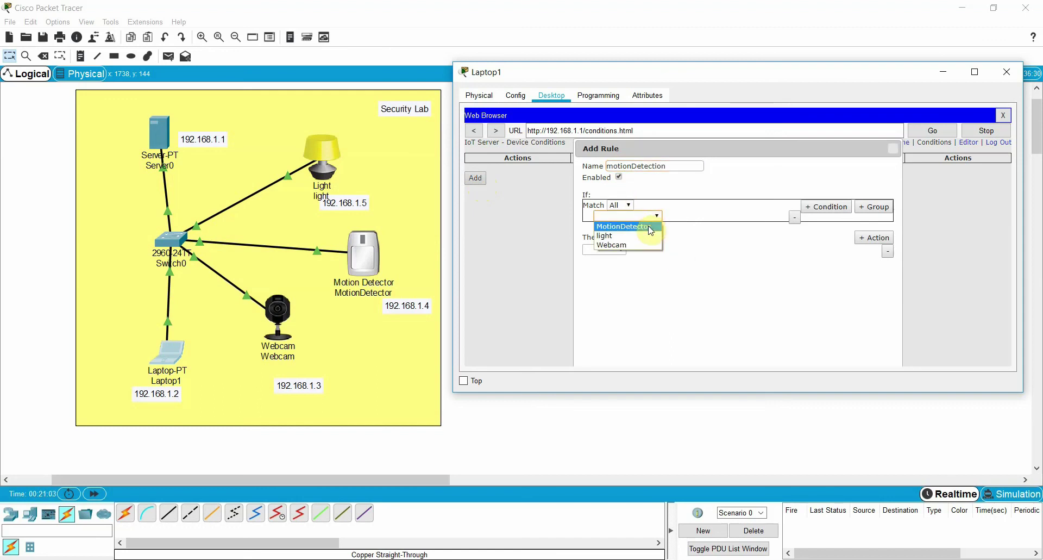
click(651, 226)
click(676, 216)
click(675, 225)
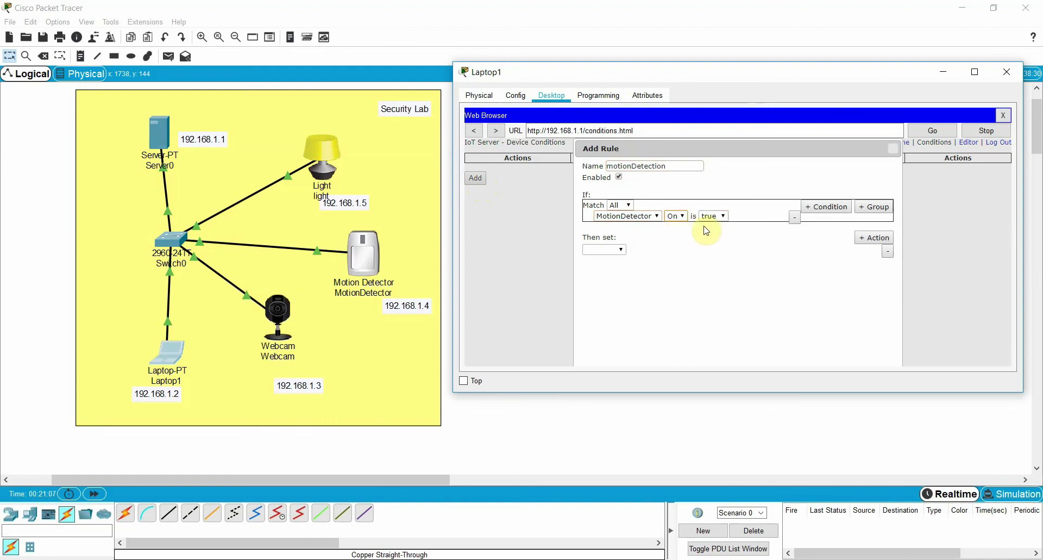
- Enlarge the Laptop1 window and add a first action setting Webcam On to true
drag(583, 76, 500, 31)
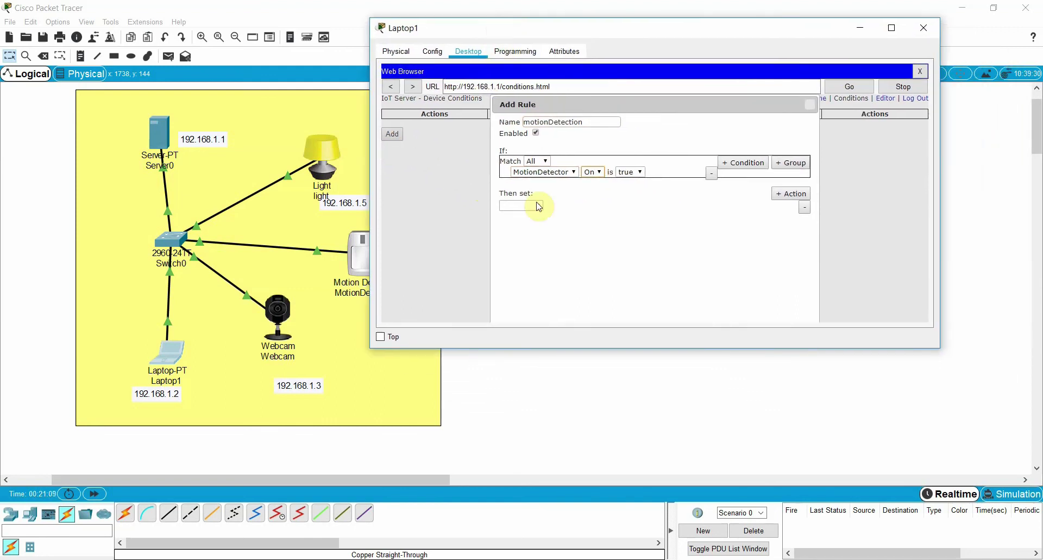
drag(944, 344, 998, 369)
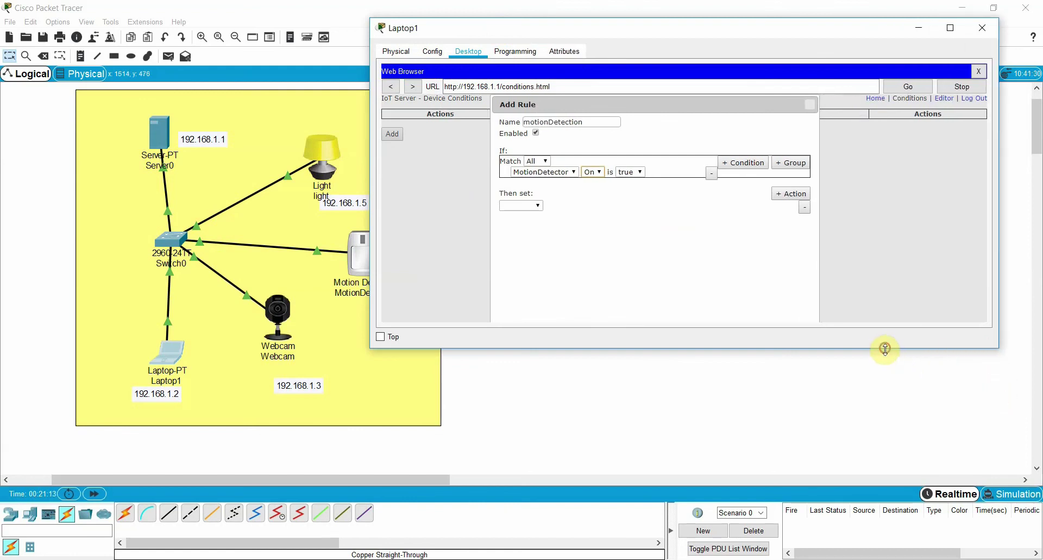
click(899, 457)
drag(845, 348, 852, 450)
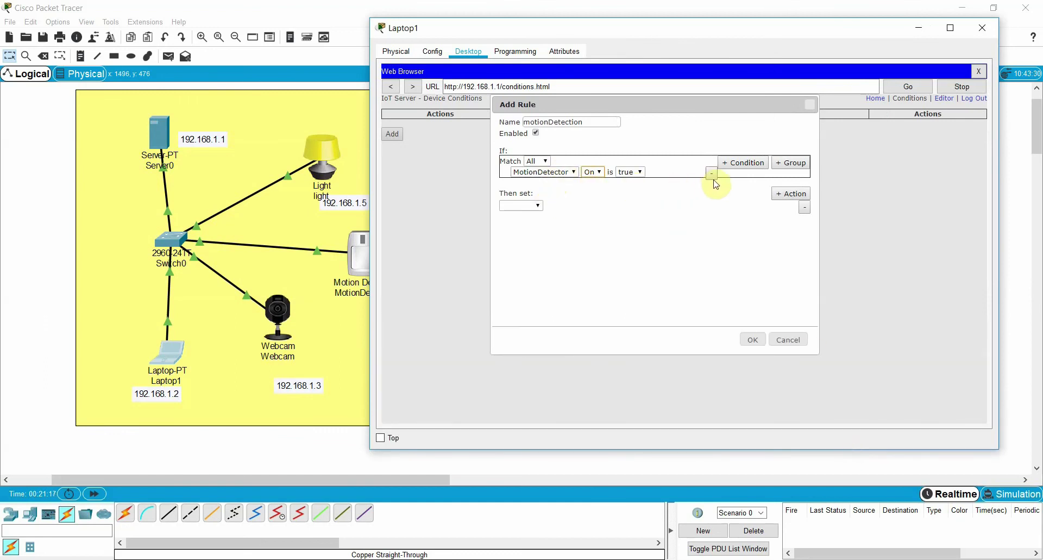
click(539, 207)
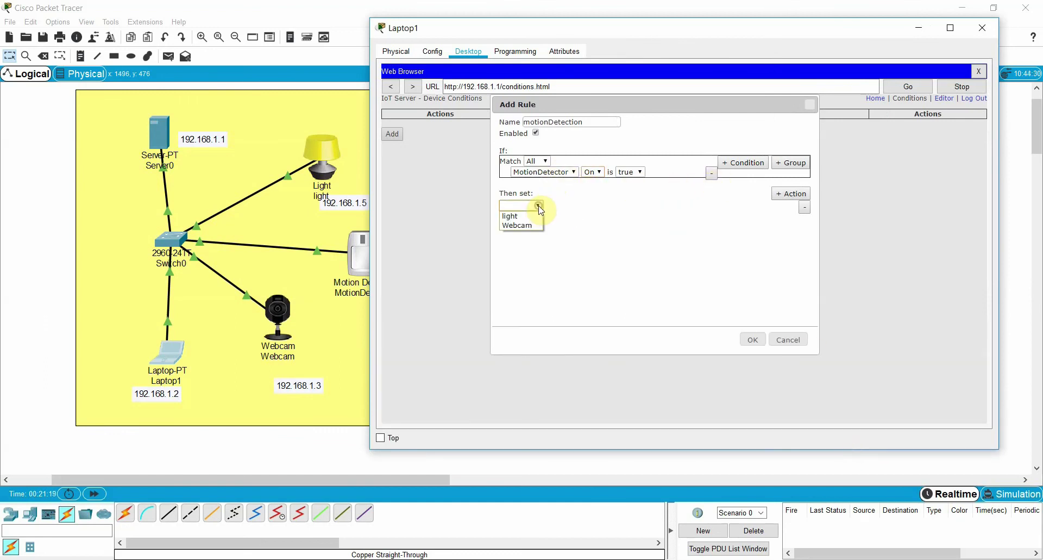
click(516, 225)
click(554, 214)
click(557, 218)
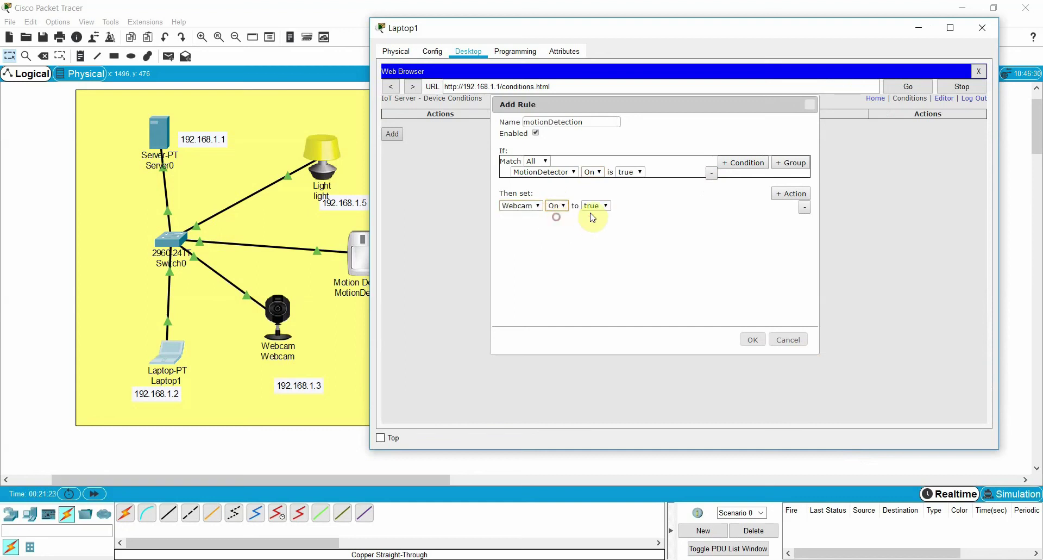
click(593, 215)
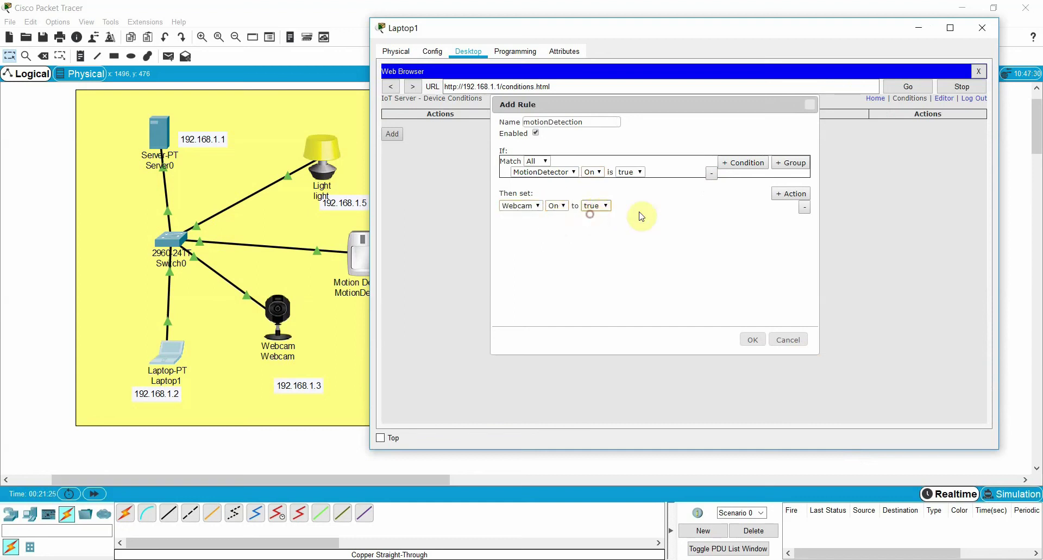
- Add a second action setting light Status to On and save the motionDetection rule
click(778, 194)
click(534, 217)
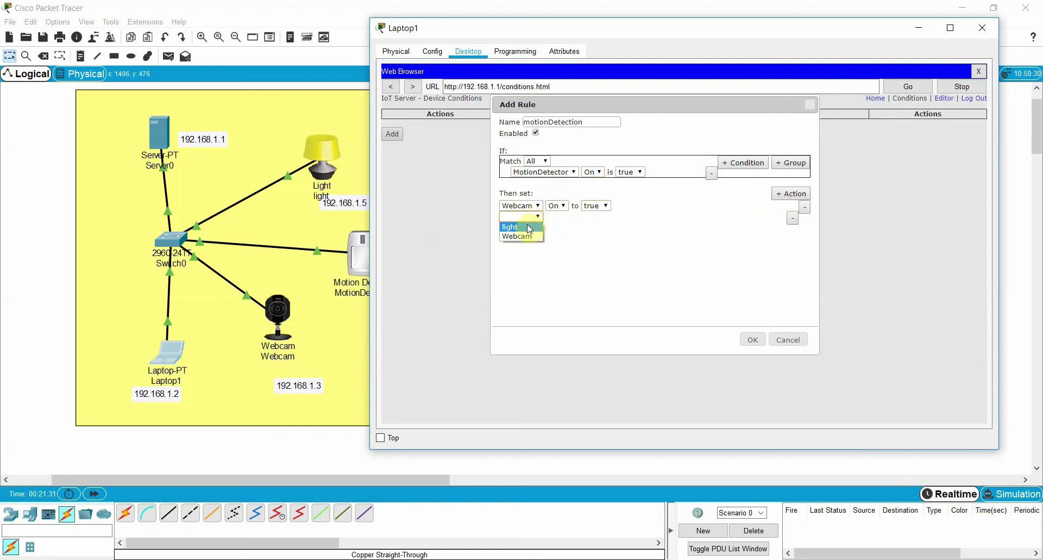
click(527, 226)
click(563, 216)
click(562, 231)
click(600, 218)
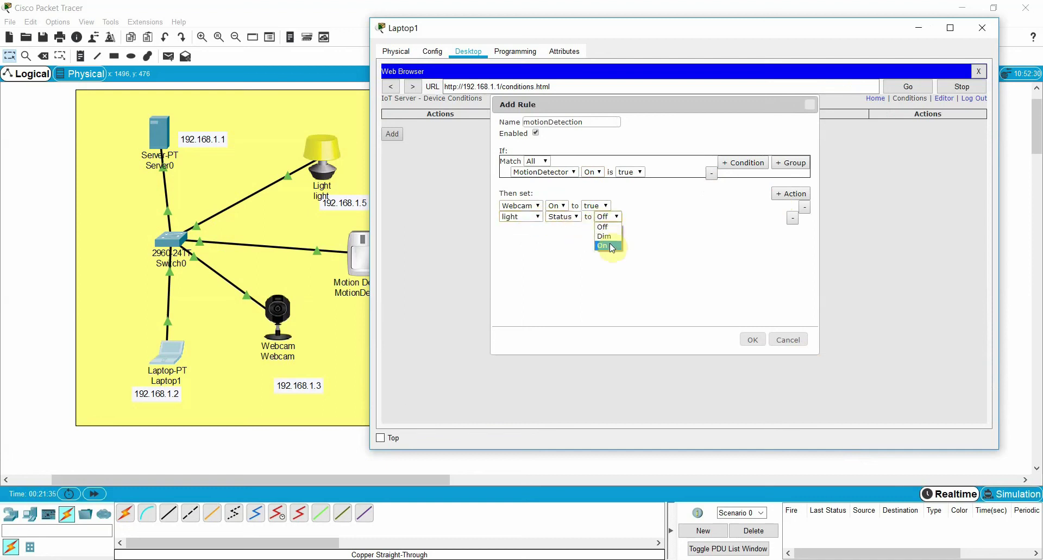
click(607, 245)
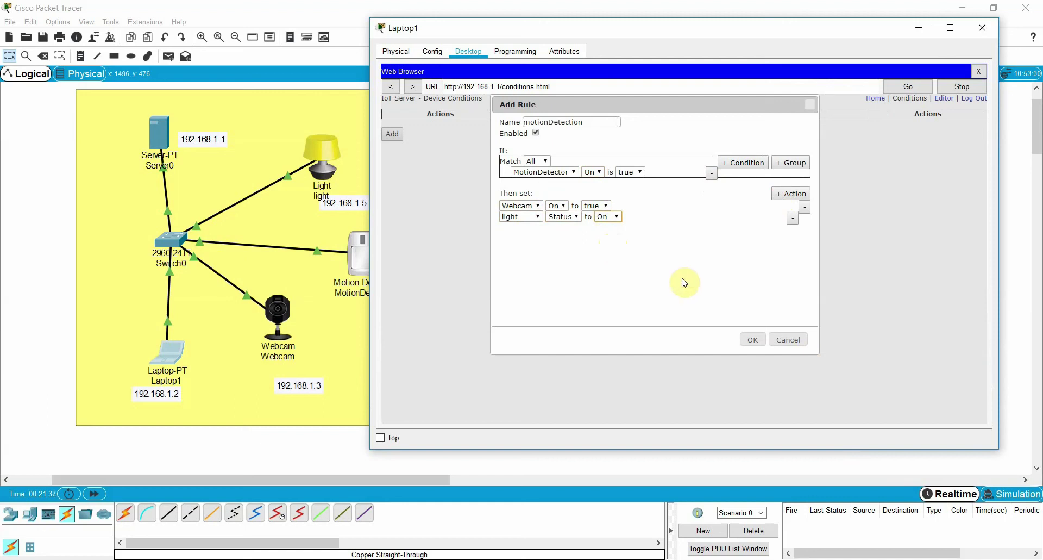
click(754, 342)
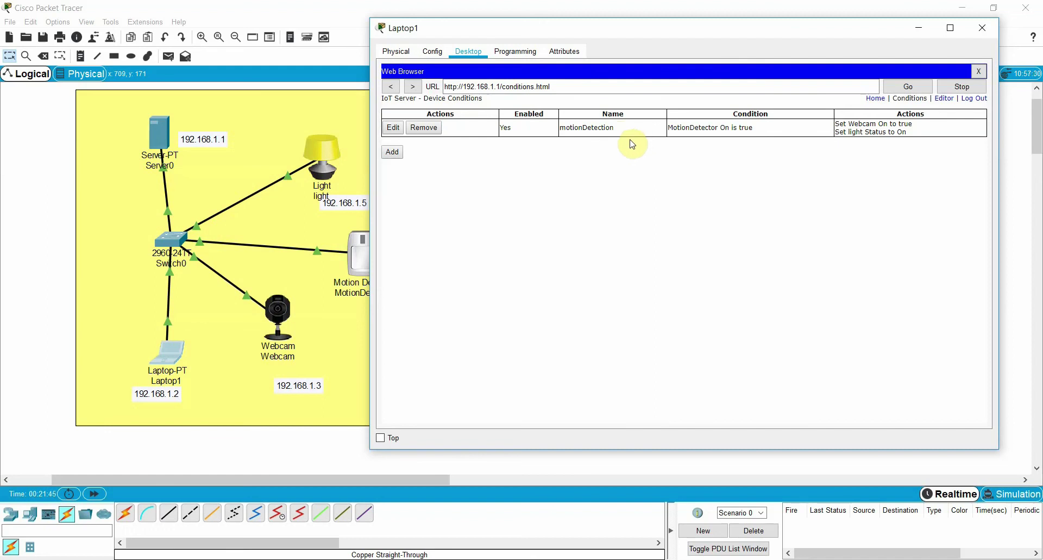
- Start a rule named No-Motion that triggers when MotionDetector On is false
click(393, 152)
click(580, 156)
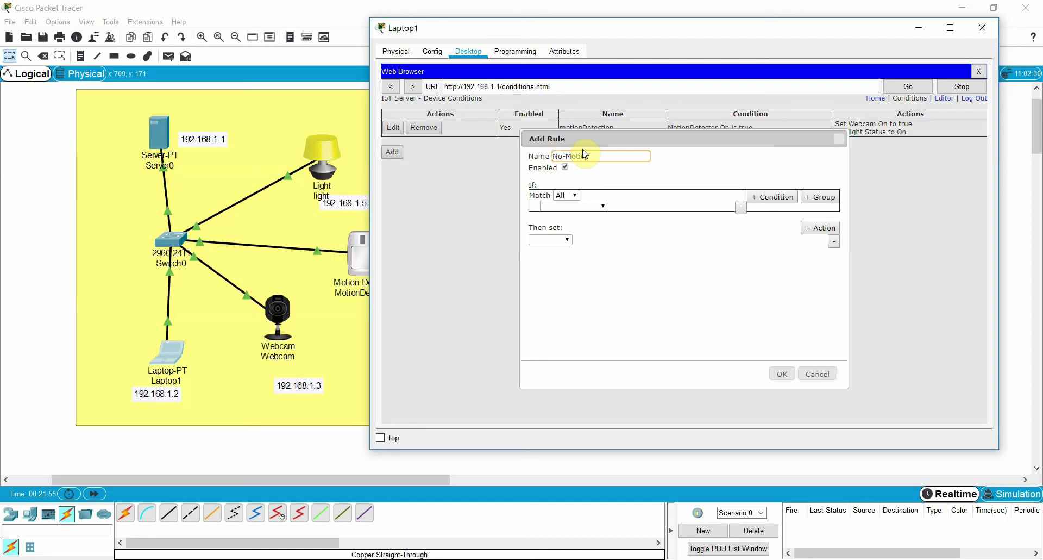
text(No-Motionn)
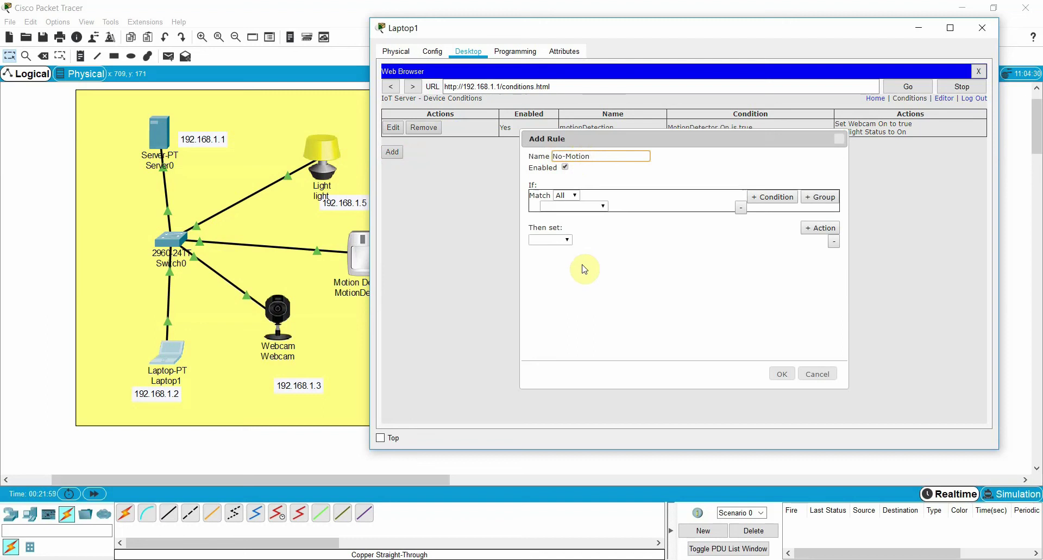
click(577, 205)
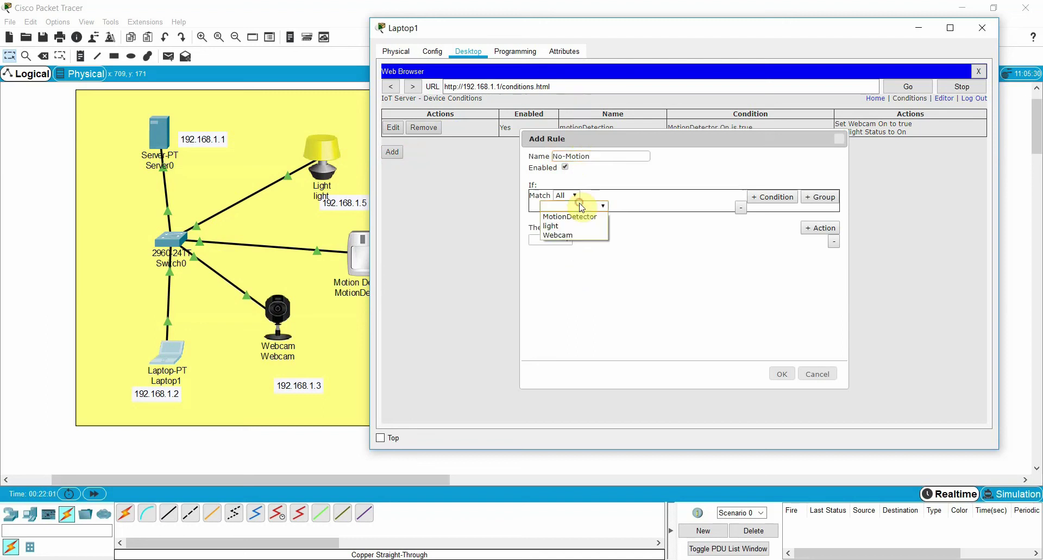
click(577, 216)
click(621, 206)
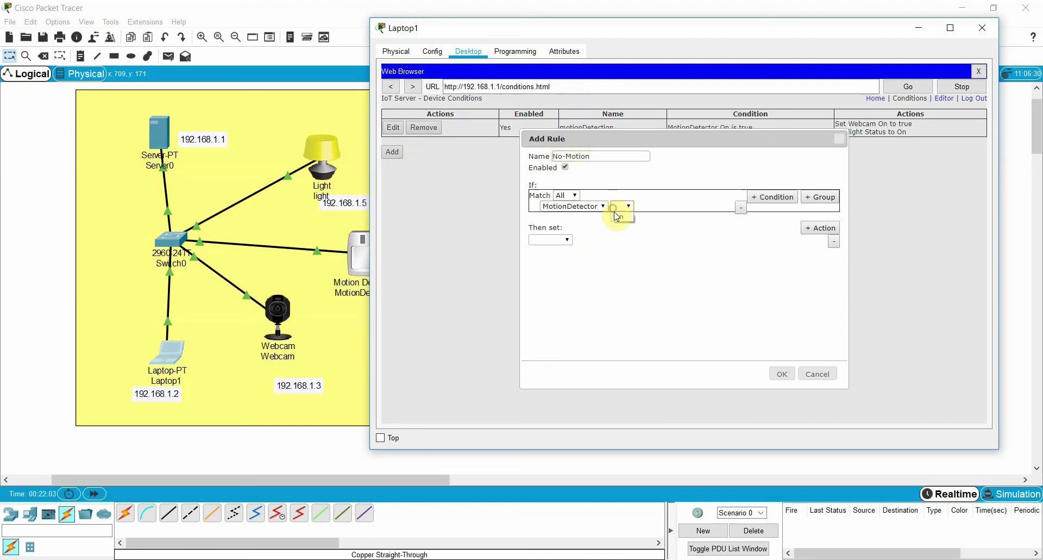
click(619, 217)
click(659, 207)
click(660, 221)
- Add a first action setting Webcam On to false
click(557, 240)
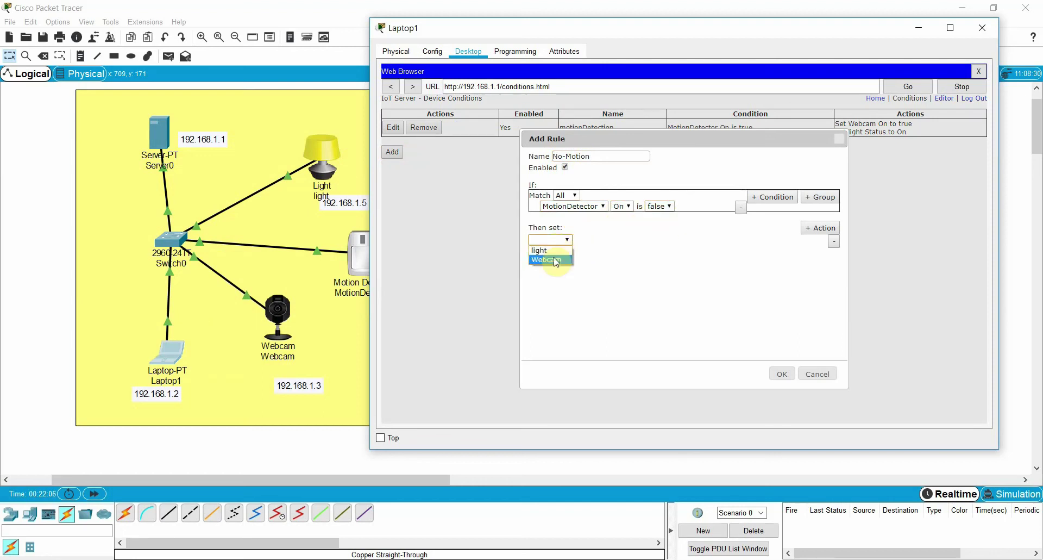
click(555, 260)
click(588, 240)
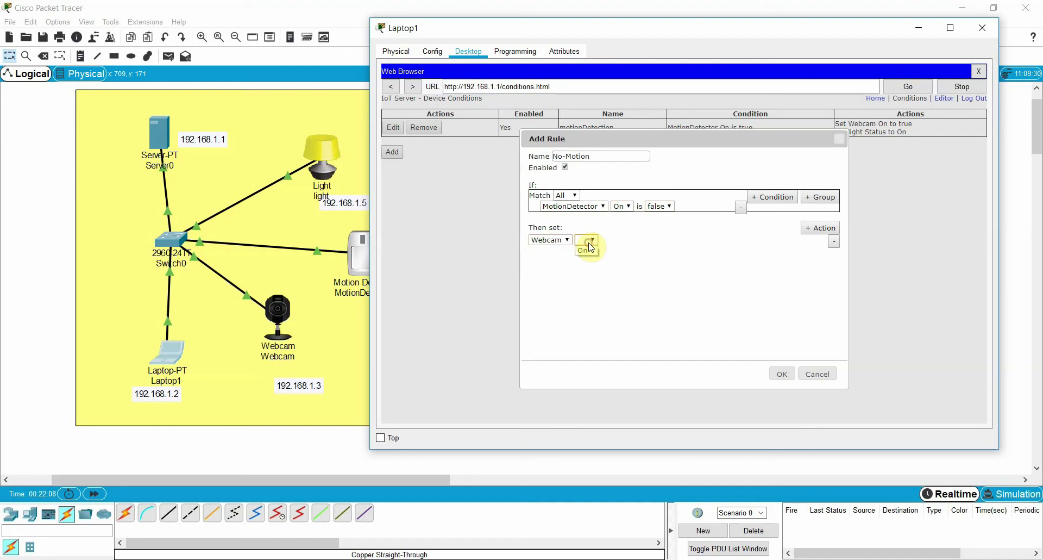
click(586, 251)
click(625, 240)
click(624, 260)
- Add a second action setting light Status to Off and save the No-Motion rule
click(814, 228)
click(557, 251)
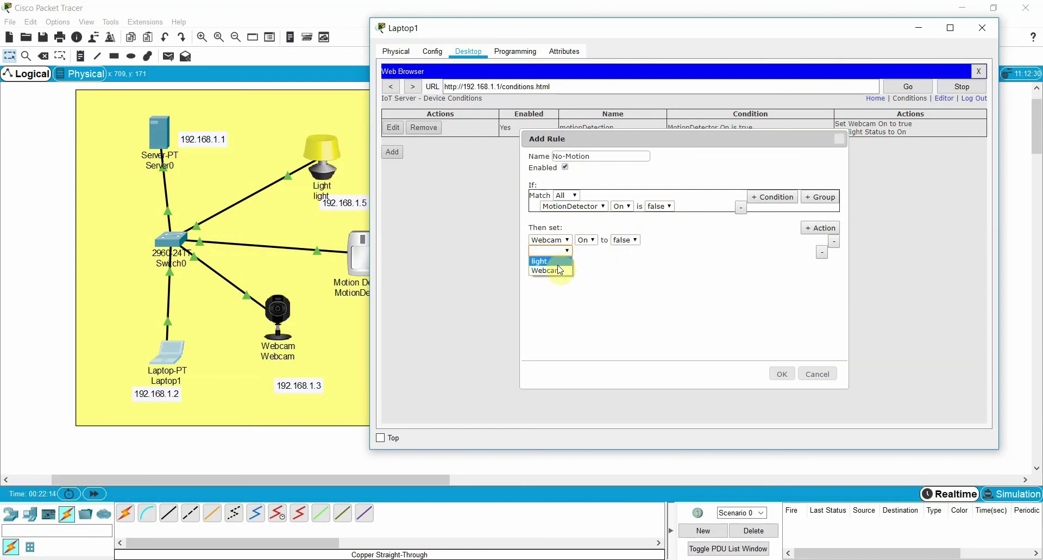
click(558, 260)
click(595, 251)
click(598, 264)
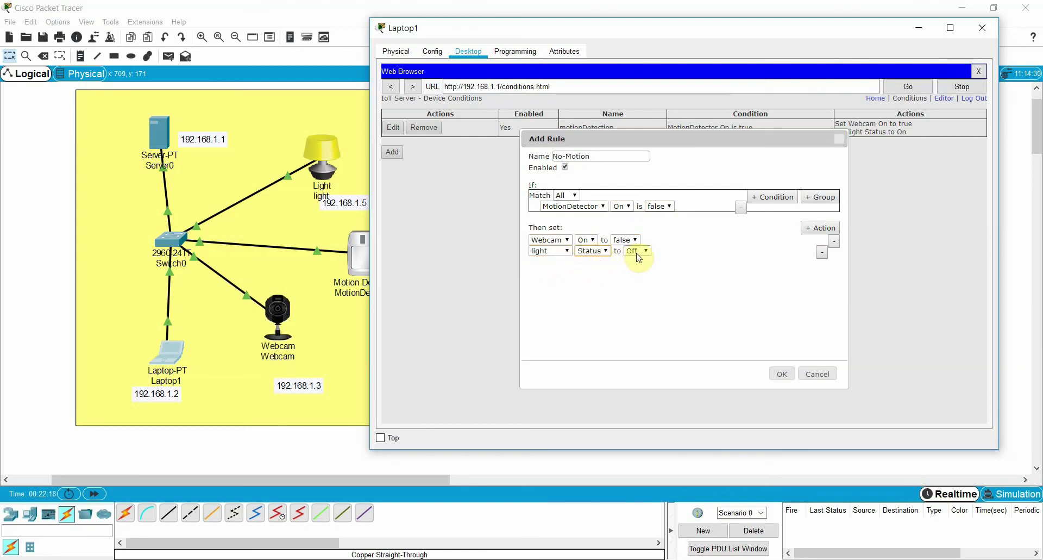
click(782, 373)
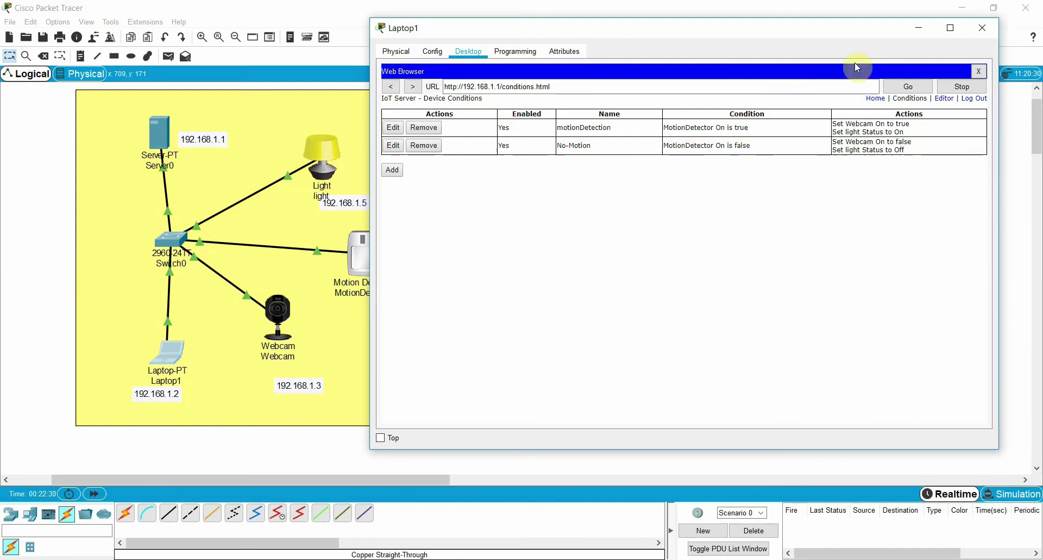
- Refresh the conditions, then show the device list with motion detector, light and webcam expanded
click(910, 99)
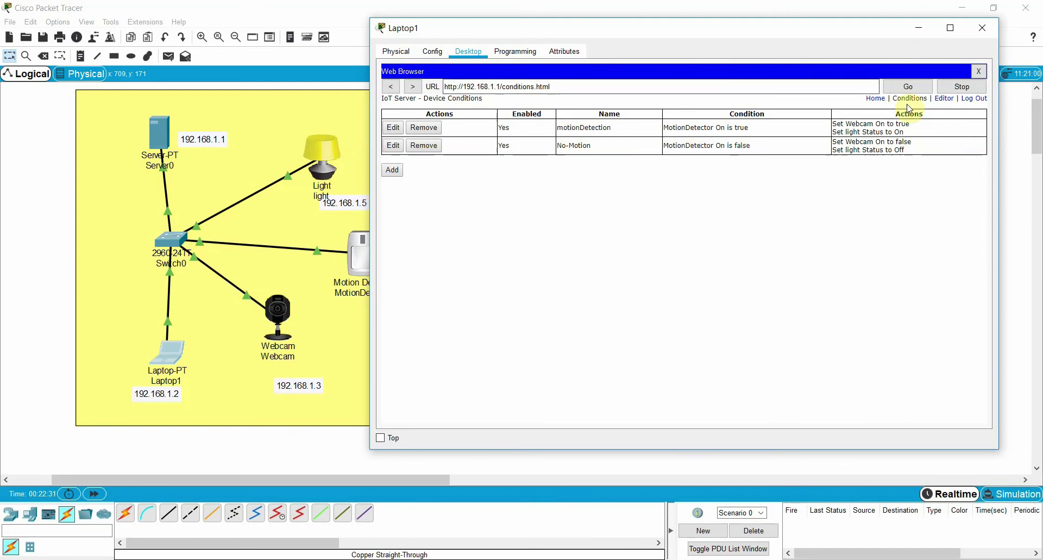
click(872, 99)
click(484, 124)
click(466, 168)
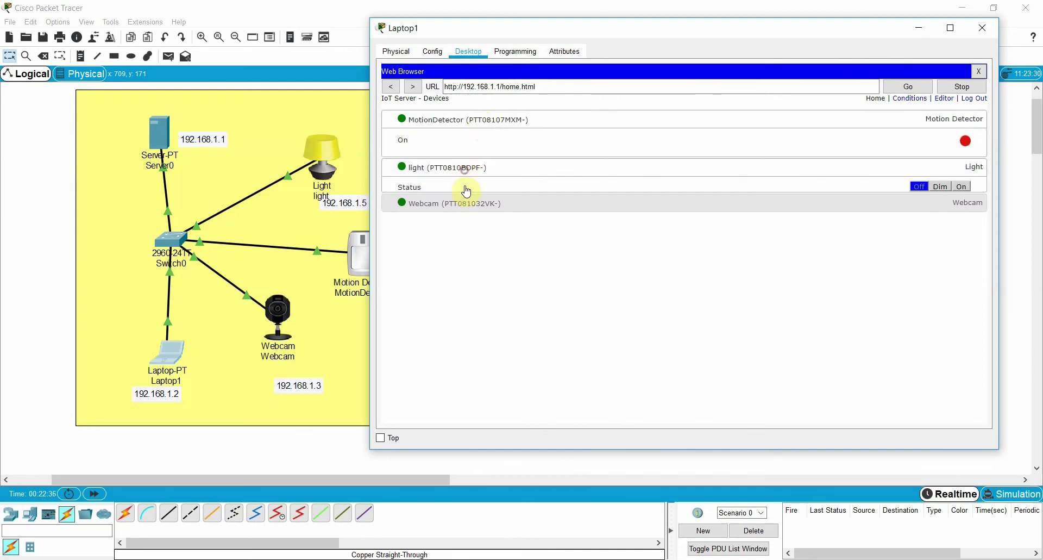
click(469, 216)
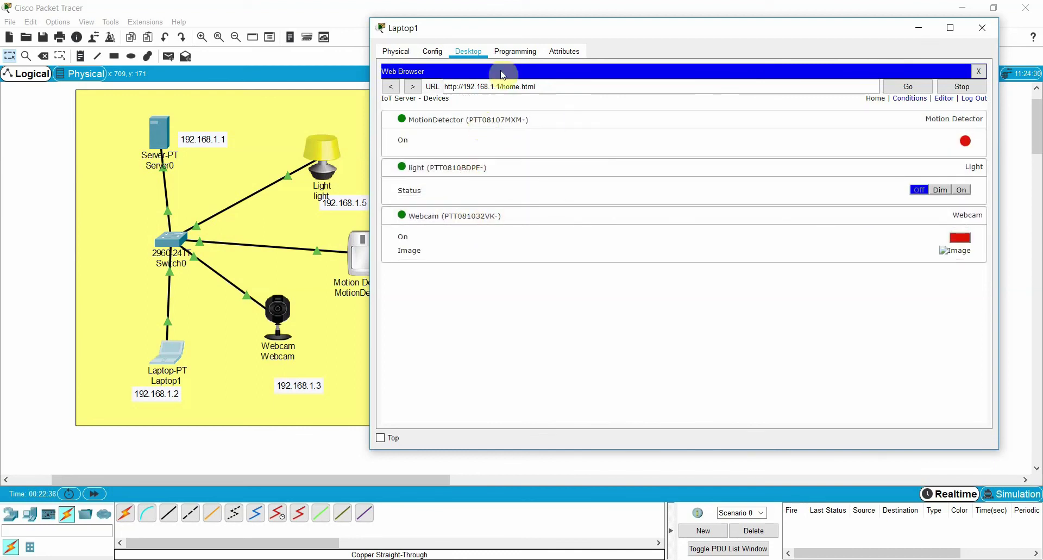
- Move the Laptop1 window aside to view the network topology, then back
drag(545, 31, 645, 32)
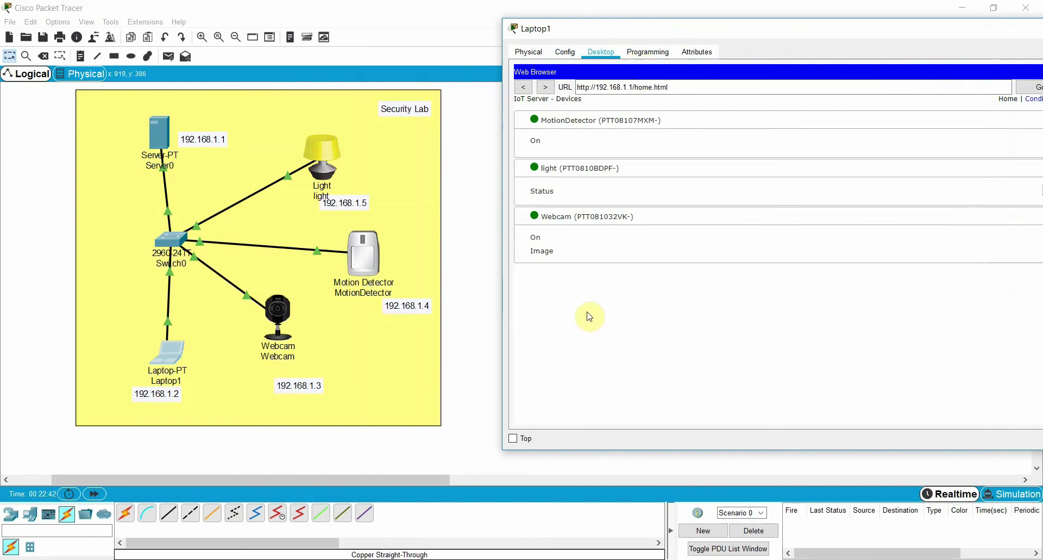
mouse_move(659, 31)
mouse_down()
mouse_move(656, 54)
mouse_move(592, 98)
mouse_move(605, 93)
mouse_up()
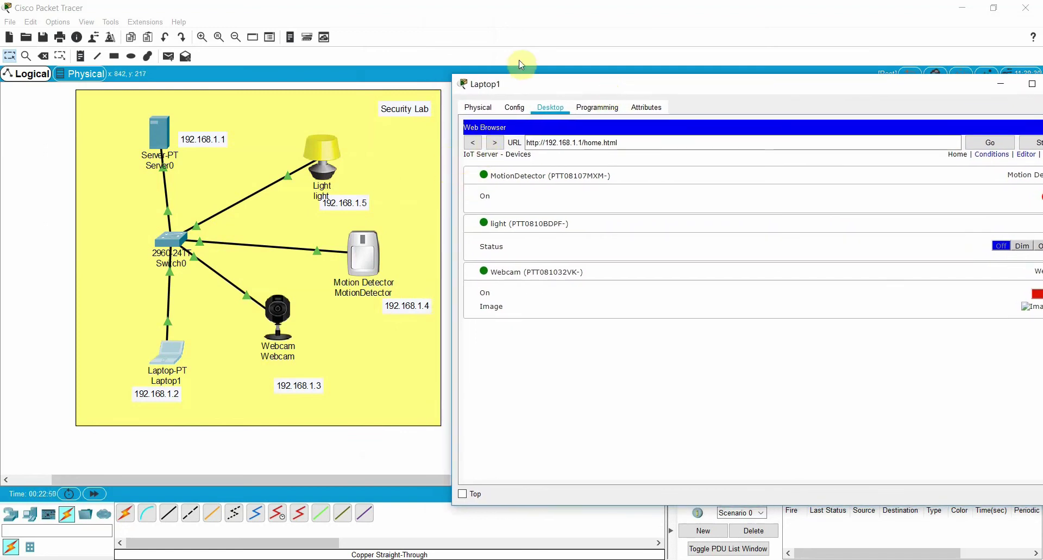
mouse_move(529, 85)
mouse_down()
mouse_move(480, 81)
mouse_move(511, 83)
mouse_up()
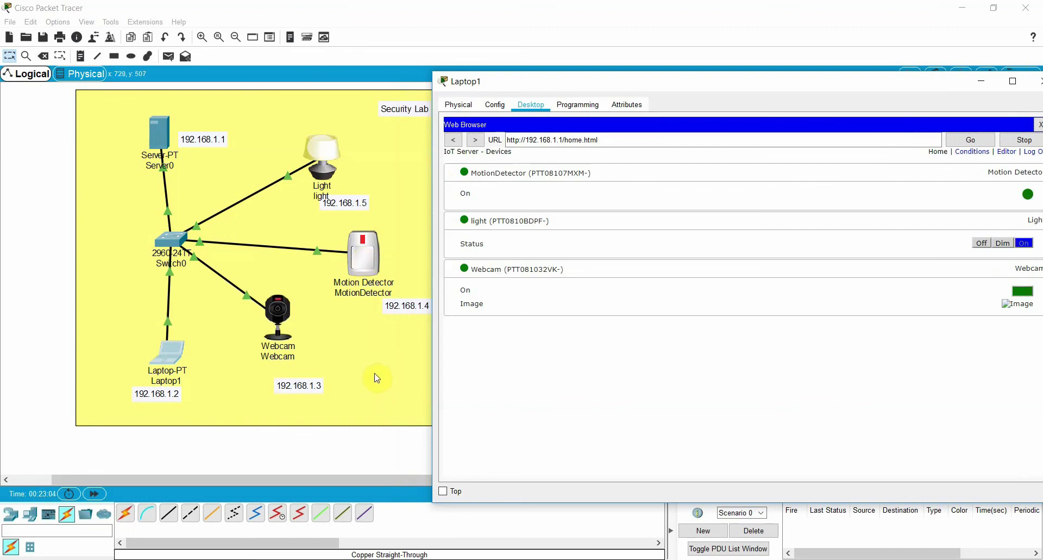
drag(742, 94, 660, 92)
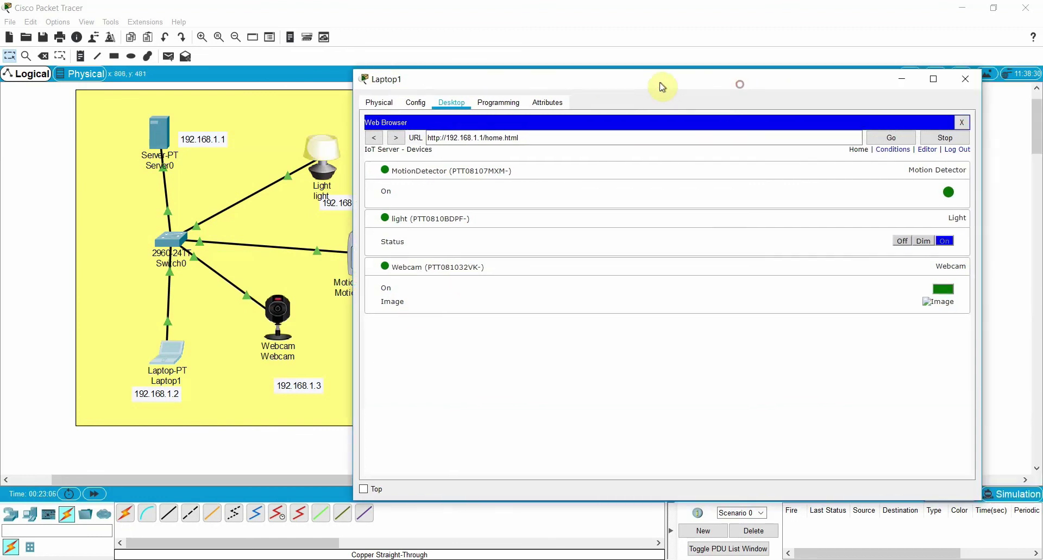